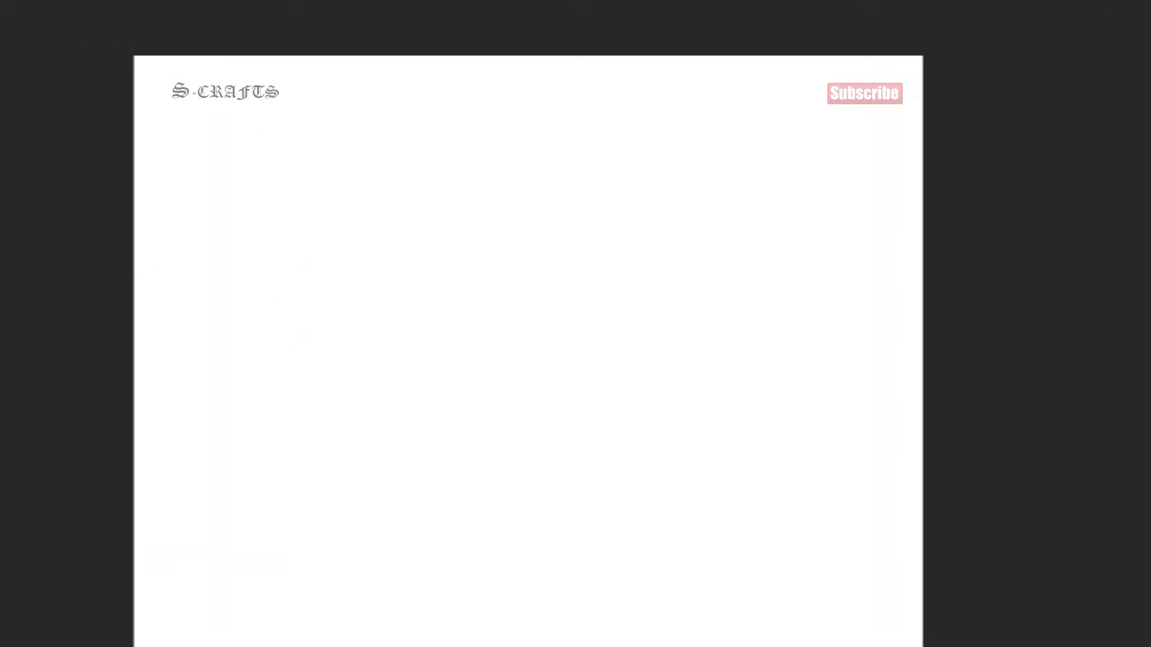
# - Fill the whole blank canvas with light grey using the Paint Bucket
pyautogui.click(409, 300)
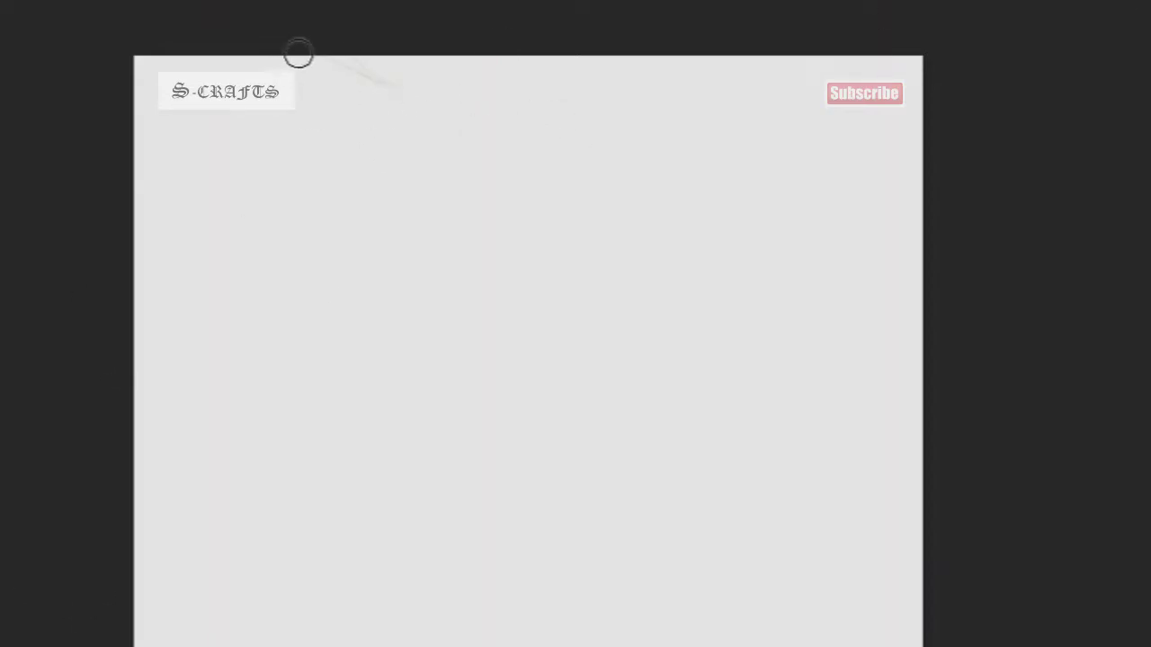
# - Draw an olive ridgeline, paint the right hillside purple, and lay green bands under the ridge
pyautogui.moveTo(295, 57); pyautogui.dragTo(832, 73)
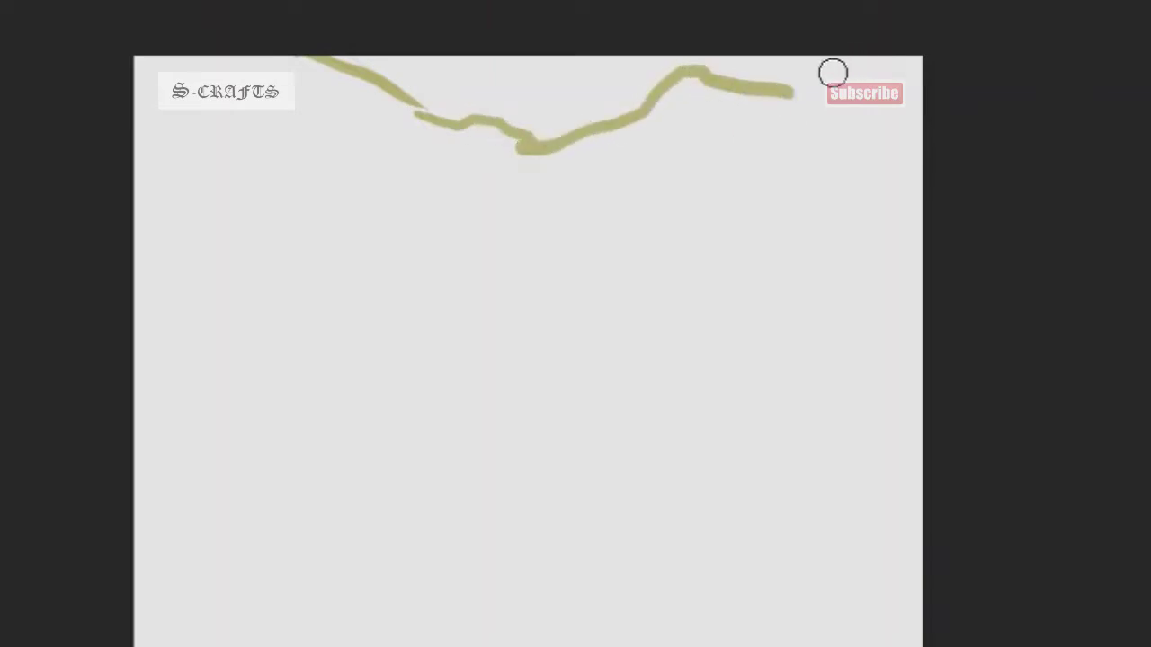
pyautogui.moveTo(824, 61)
pyautogui.mouseDown()
pyautogui.moveTo(656, 170)
pyautogui.moveTo(575, 252)
pyautogui.mouseUp()
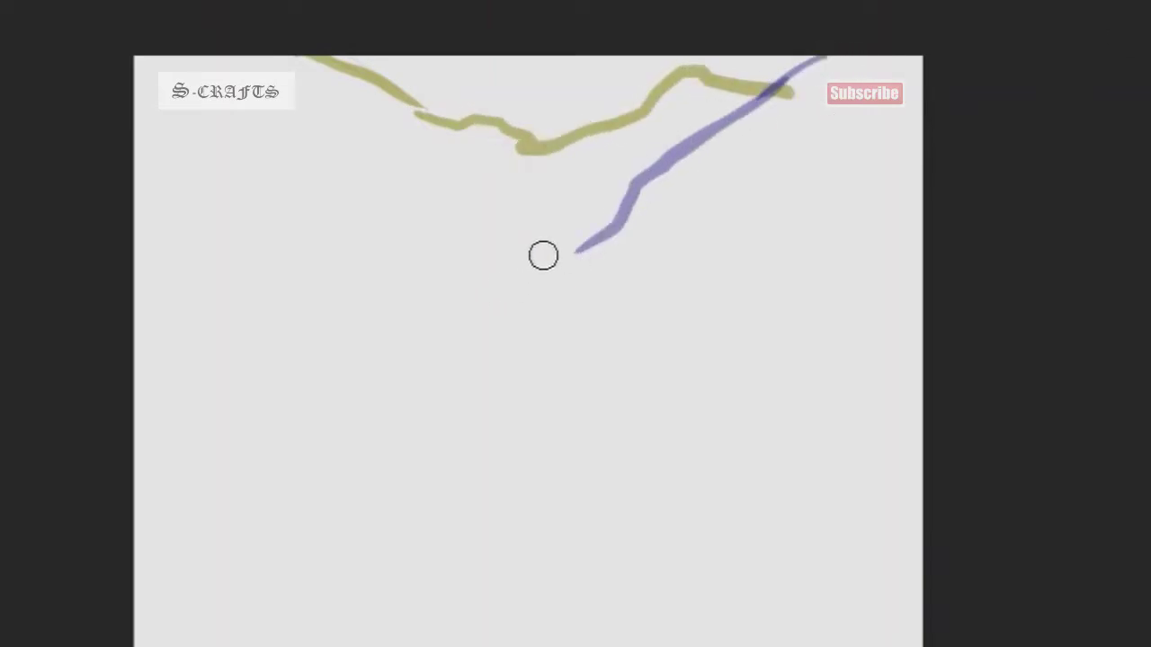
pyautogui.moveTo(815, 84); pyautogui.dragTo(917, 59)
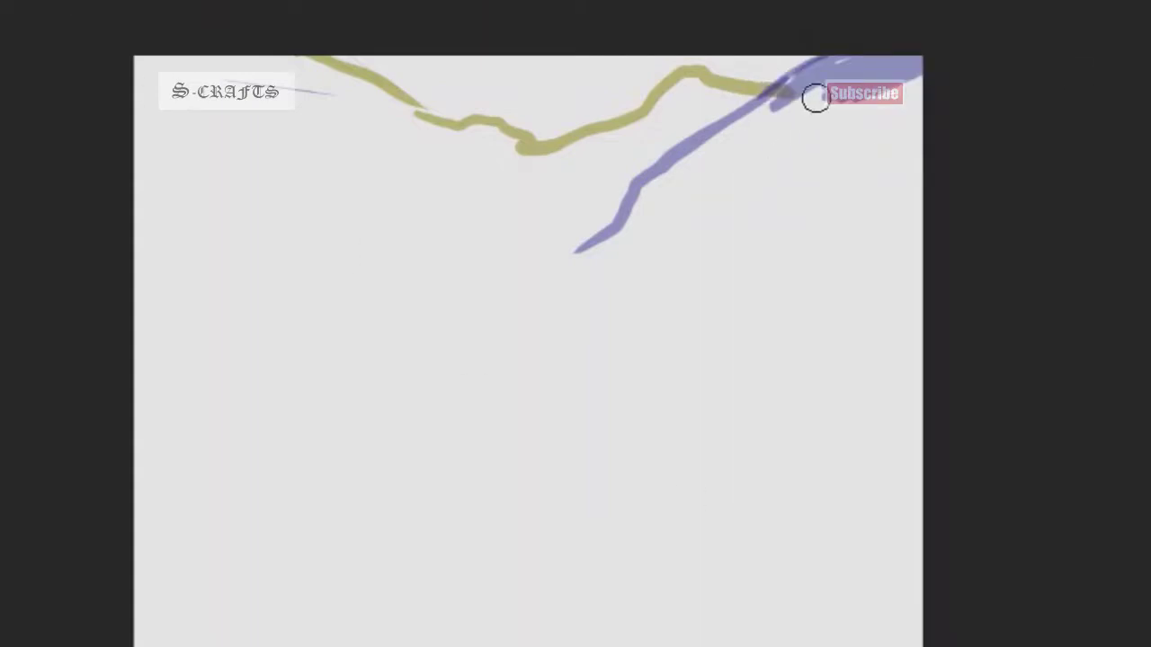
pyautogui.moveTo(815, 98)
pyautogui.mouseDown()
pyautogui.moveTo(663, 185)
pyautogui.moveTo(809, 131)
pyautogui.moveTo(641, 271)
pyautogui.moveTo(845, 301)
pyautogui.moveTo(908, 162)
pyautogui.moveTo(583, 267)
pyautogui.moveTo(551, 212)
pyautogui.moveTo(734, 257)
pyautogui.moveTo(675, 219)
pyautogui.moveTo(747, 189)
pyautogui.mouseUp()
pyautogui.moveTo(144, 61)
pyautogui.mouseDown()
pyautogui.moveTo(488, 141)
pyautogui.moveTo(717, 103)
pyautogui.moveTo(594, 161)
pyautogui.moveTo(427, 201)
pyautogui.moveTo(243, 128)
pyautogui.moveTo(211, 138)
pyautogui.moveTo(424, 260)
pyautogui.moveTo(715, 82)
pyautogui.mouseUp()
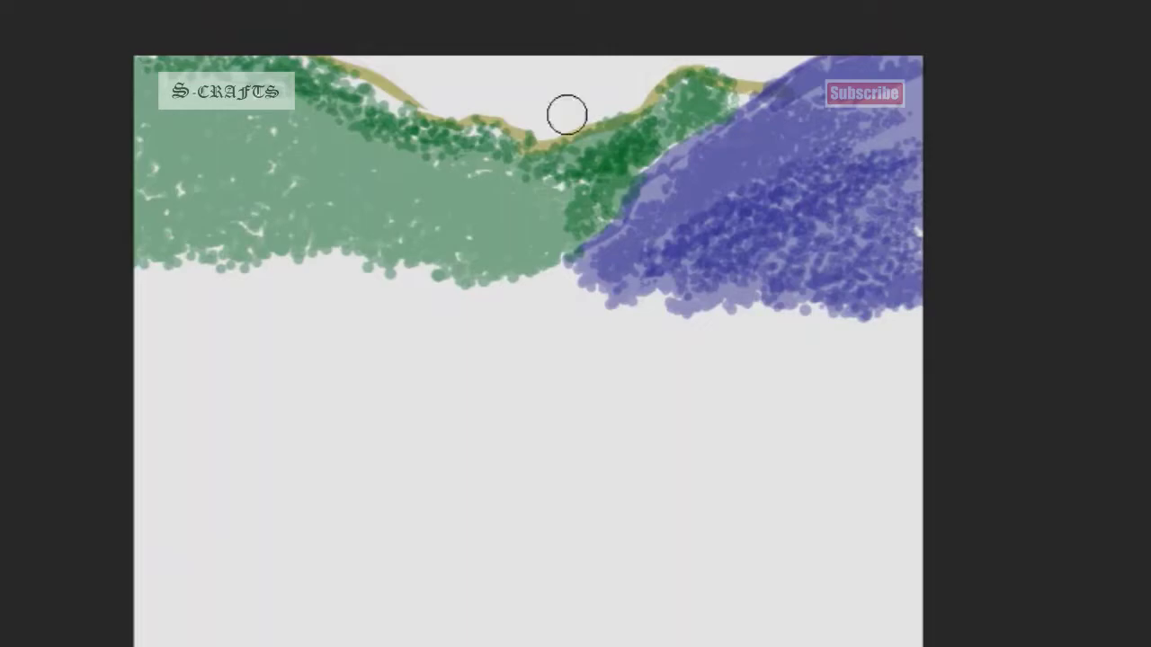
pyautogui.moveTo(729, 106)
pyautogui.mouseDown()
pyautogui.moveTo(711, 83)
pyautogui.moveTo(661, 90)
pyautogui.moveTo(733, 79)
pyautogui.moveTo(609, 124)
pyautogui.moveTo(701, 99)
pyautogui.moveTo(652, 153)
pyautogui.moveTo(539, 149)
pyautogui.moveTo(312, 68)
pyautogui.mouseUp()
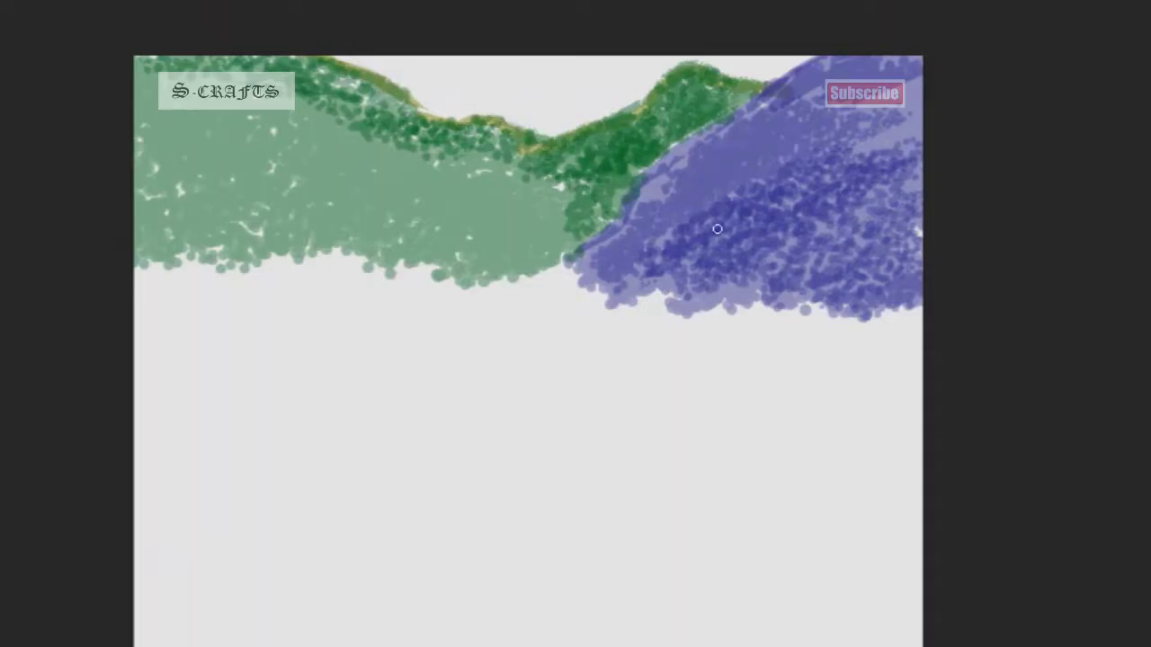
# - Paint dark green over both hills and add a full pine tree in the valley
pyautogui.moveTo(746, 185)
pyautogui.mouseDown()
pyautogui.moveTo(673, 213)
pyautogui.moveTo(899, 56)
pyautogui.moveTo(647, 261)
pyautogui.moveTo(914, 132)
pyautogui.moveTo(747, 203)
pyautogui.moveTo(693, 206)
pyautogui.moveTo(839, 293)
pyautogui.moveTo(925, 97)
pyautogui.mouseUp()
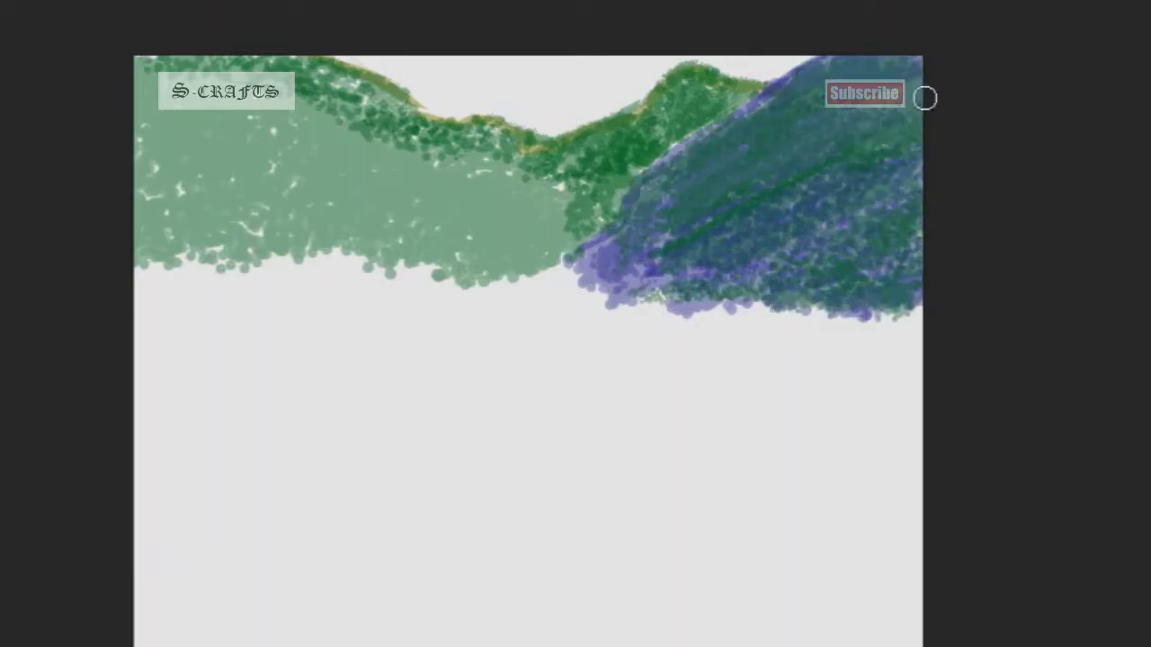
pyautogui.moveTo(529, 208)
pyautogui.mouseDown()
pyautogui.moveTo(548, 239)
pyautogui.moveTo(208, 231)
pyautogui.moveTo(145, 102)
pyautogui.moveTo(477, 159)
pyautogui.moveTo(526, 225)
pyautogui.moveTo(175, 243)
pyautogui.moveTo(178, 84)
pyautogui.moveTo(149, 70)
pyautogui.mouseUp()
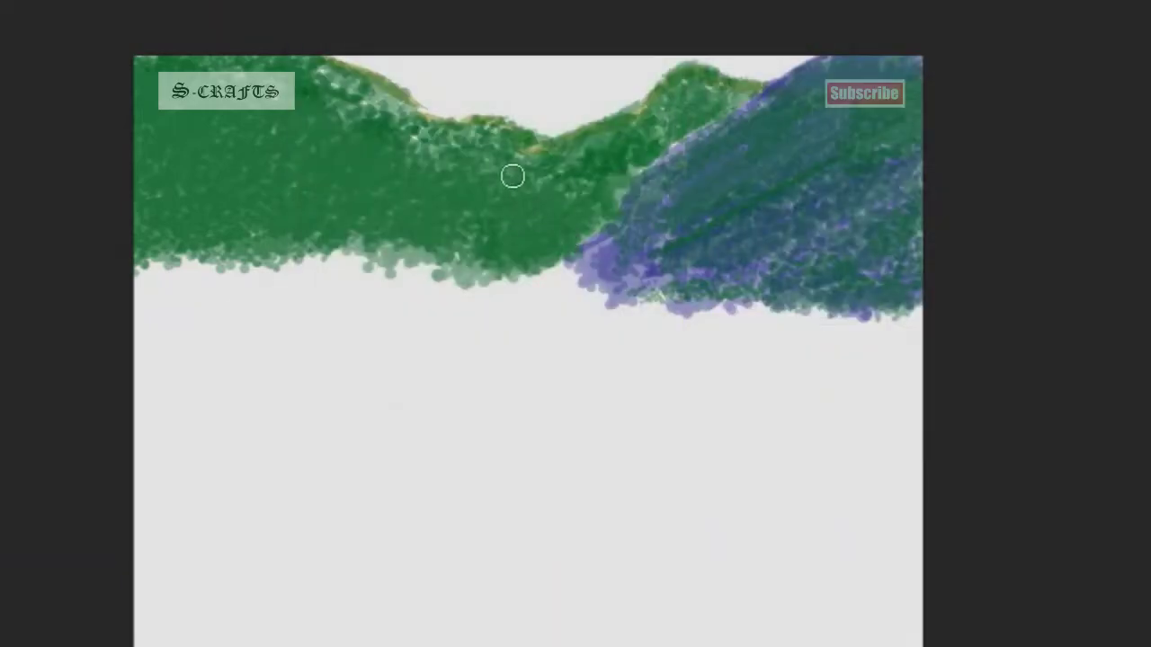
pyautogui.moveTo(513, 176)
pyautogui.mouseDown()
pyautogui.moveTo(544, 113)
pyautogui.moveTo(529, 198)
pyautogui.moveTo(544, 76)
pyautogui.moveTo(525, 215)
pyautogui.moveTo(575, 252)
pyautogui.mouseUp()
pyautogui.moveTo(515, 216); pyautogui.dragTo(515, 256)
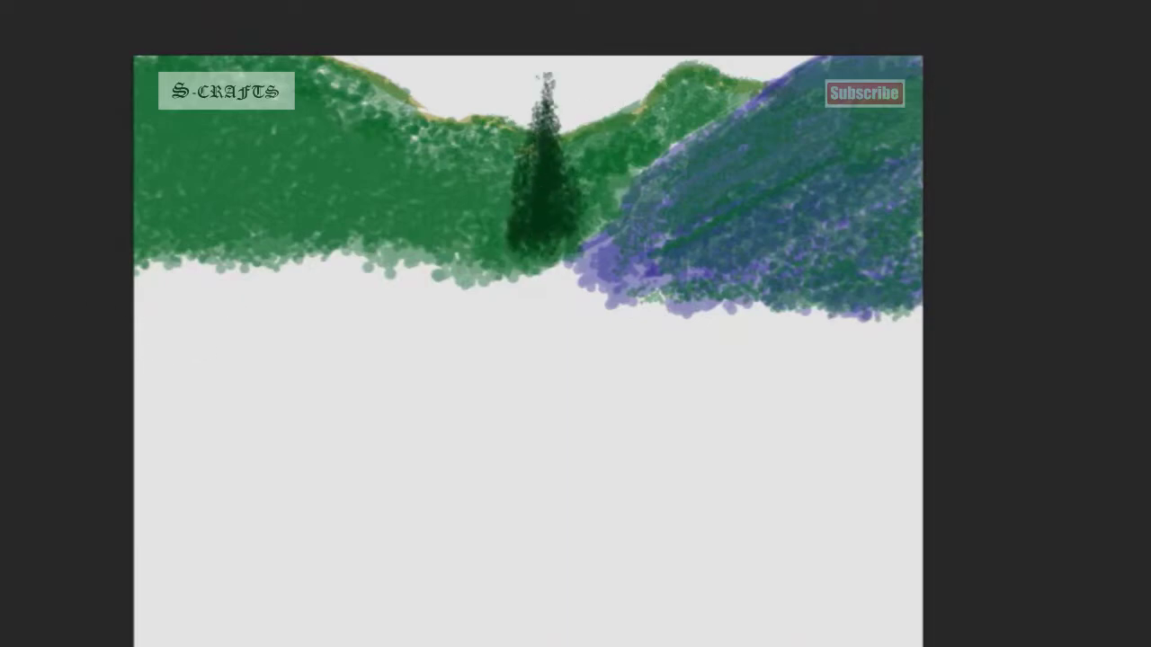
# - Change the brush tip and sketch the grey shoreline across, curving down at the right
pyautogui.press('F5')
pyautogui.press('F5')
pyautogui.moveTo(137, 322)
pyautogui.mouseDown()
pyautogui.moveTo(514, 320)
pyautogui.moveTo(548, 286)
pyautogui.moveTo(568, 289)
pyautogui.mouseUp()
pyautogui.moveTo(532, 330)
pyautogui.mouseDown()
pyautogui.moveTo(630, 337)
pyautogui.moveTo(773, 372)
pyautogui.mouseUp()
pyautogui.moveTo(802, 322)
pyautogui.mouseDown()
pyautogui.moveTo(780, 412)
pyautogui.moveTo(795, 337)
pyautogui.moveTo(930, 423)
pyautogui.mouseUp()
# - Outline the lower-right near shore, paint the lake light blue, and darken the far shoreline bushes
pyautogui.moveTo(925, 488)
pyautogui.mouseDown()
pyautogui.moveTo(582, 637)
pyautogui.moveTo(922, 488)
pyautogui.mouseUp()
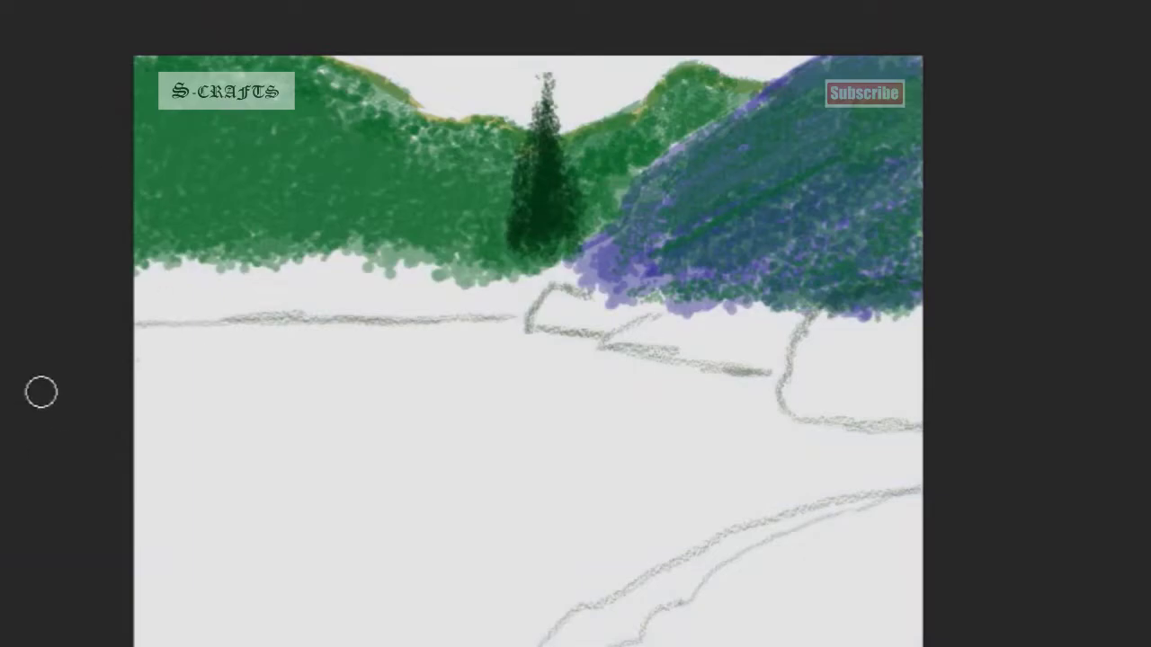
pyautogui.moveTo(42, 391)
pyautogui.mouseDown()
pyautogui.moveTo(285, 357)
pyautogui.moveTo(685, 411)
pyautogui.moveTo(373, 643)
pyautogui.moveTo(300, 511)
pyautogui.moveTo(354, 377)
pyautogui.moveTo(675, 449)
pyautogui.moveTo(512, 394)
pyautogui.mouseUp()
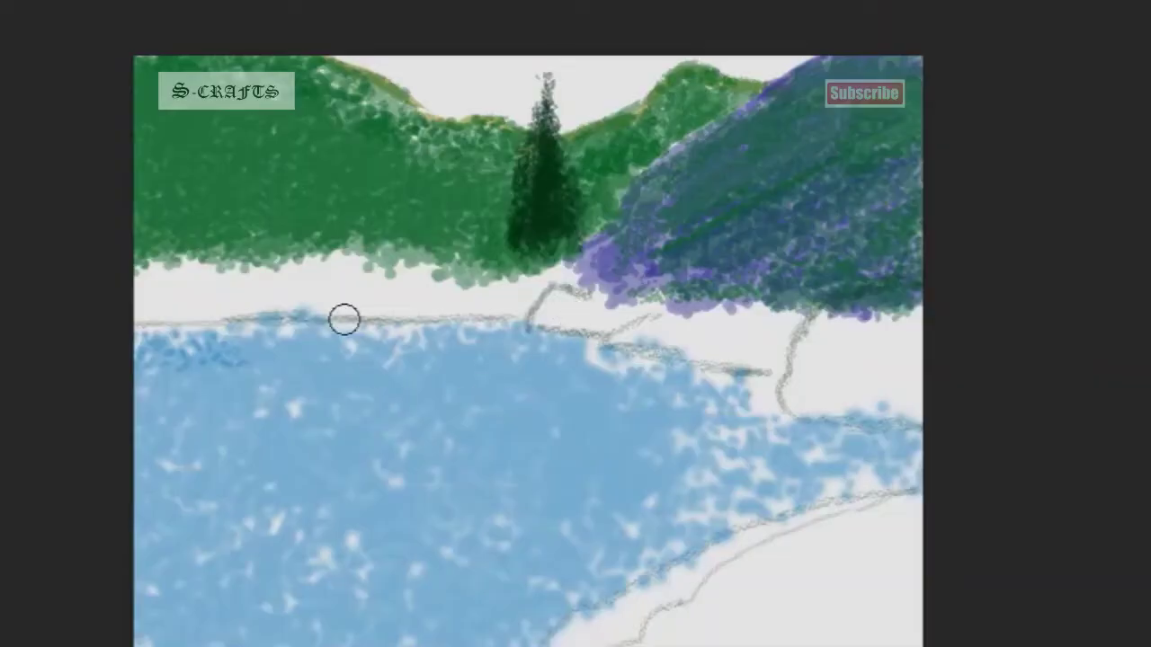
pyautogui.moveTo(150, 293)
pyautogui.mouseDown()
pyautogui.moveTo(201, 269)
pyautogui.moveTo(153, 288)
pyautogui.moveTo(180, 310)
pyautogui.moveTo(154, 314)
pyautogui.moveTo(499, 302)
pyautogui.moveTo(553, 275)
pyautogui.moveTo(535, 265)
pyautogui.moveTo(530, 292)
pyautogui.moveTo(332, 258)
pyautogui.moveTo(270, 274)
pyautogui.moveTo(148, 269)
pyautogui.moveTo(155, 239)
pyautogui.mouseUp()
pyautogui.press('F5')
pyautogui.press('F5')
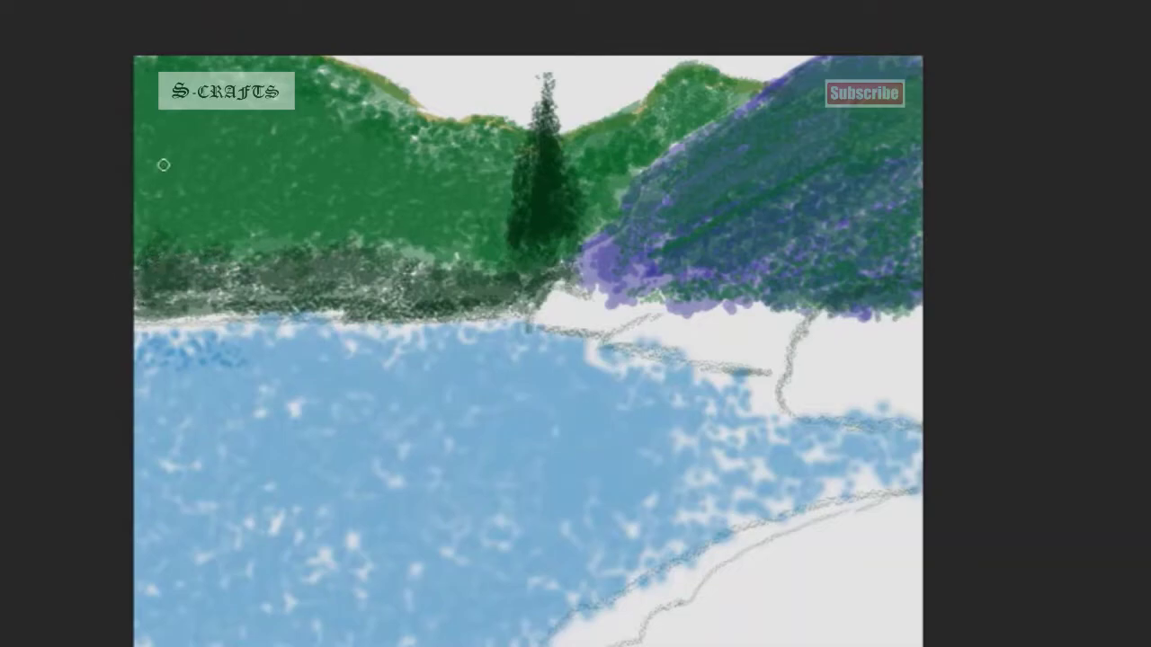
pyautogui.moveTo(255, 277)
pyautogui.mouseDown()
pyautogui.moveTo(180, 287)
pyautogui.moveTo(396, 297)
pyautogui.moveTo(184, 310)
pyautogui.moveTo(530, 249)
pyautogui.moveTo(527, 267)
pyautogui.moveTo(567, 240)
pyautogui.mouseUp()
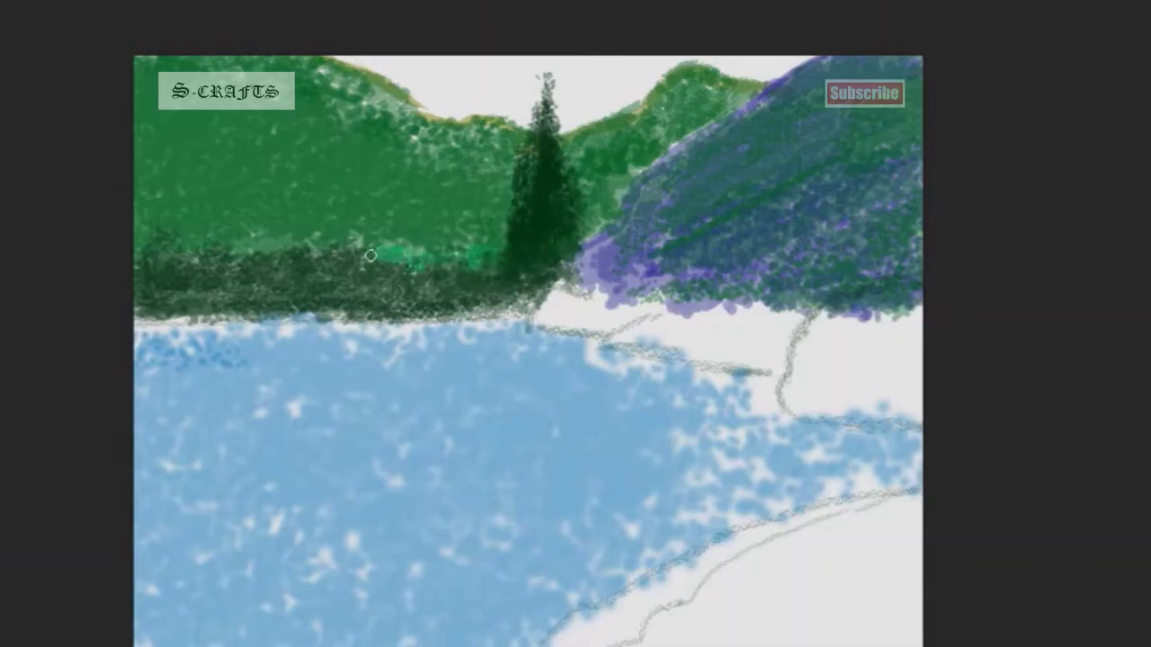
# - Build up the left shore bushes in dark and yellow-green, and highlight the pine's right side
pyautogui.moveTo(437, 281)
pyautogui.mouseDown()
pyautogui.moveTo(162, 256)
pyautogui.moveTo(199, 260)
pyautogui.mouseUp()
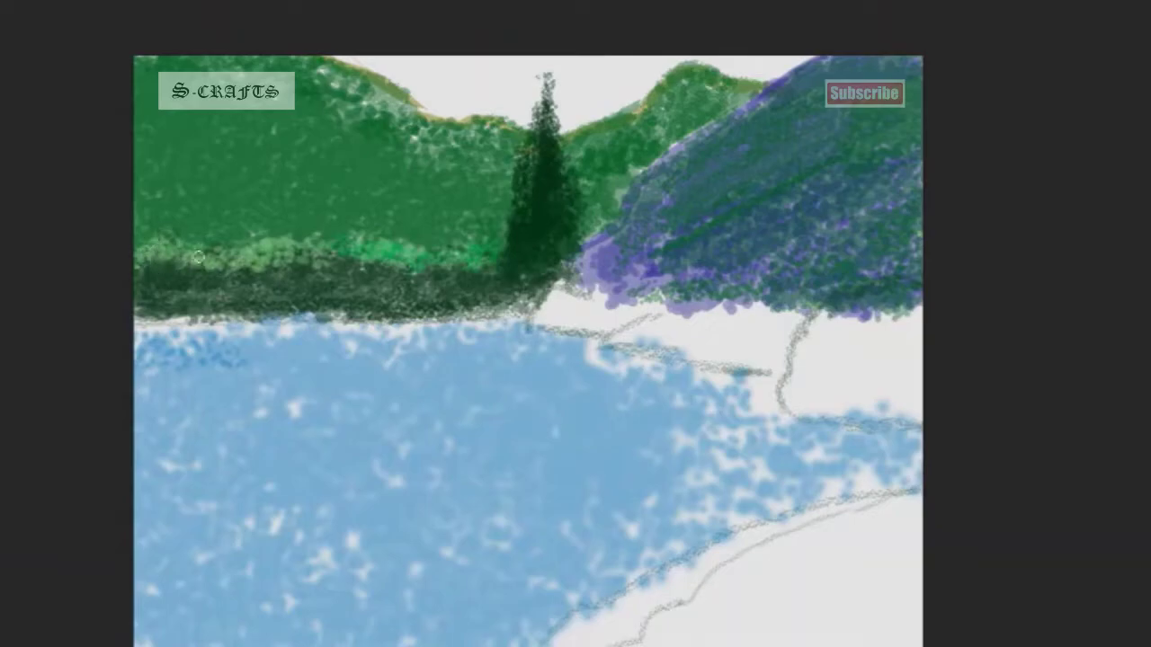
pyautogui.keyDown('ctrl'); pyautogui.click(538, 226); pyautogui.keyUp('ctrl')
pyautogui.moveTo(139, 234)
pyautogui.mouseDown()
pyautogui.moveTo(449, 233)
pyautogui.moveTo(323, 224)
pyautogui.moveTo(170, 278)
pyautogui.moveTo(315, 270)
pyautogui.moveTo(467, 297)
pyautogui.mouseUp()
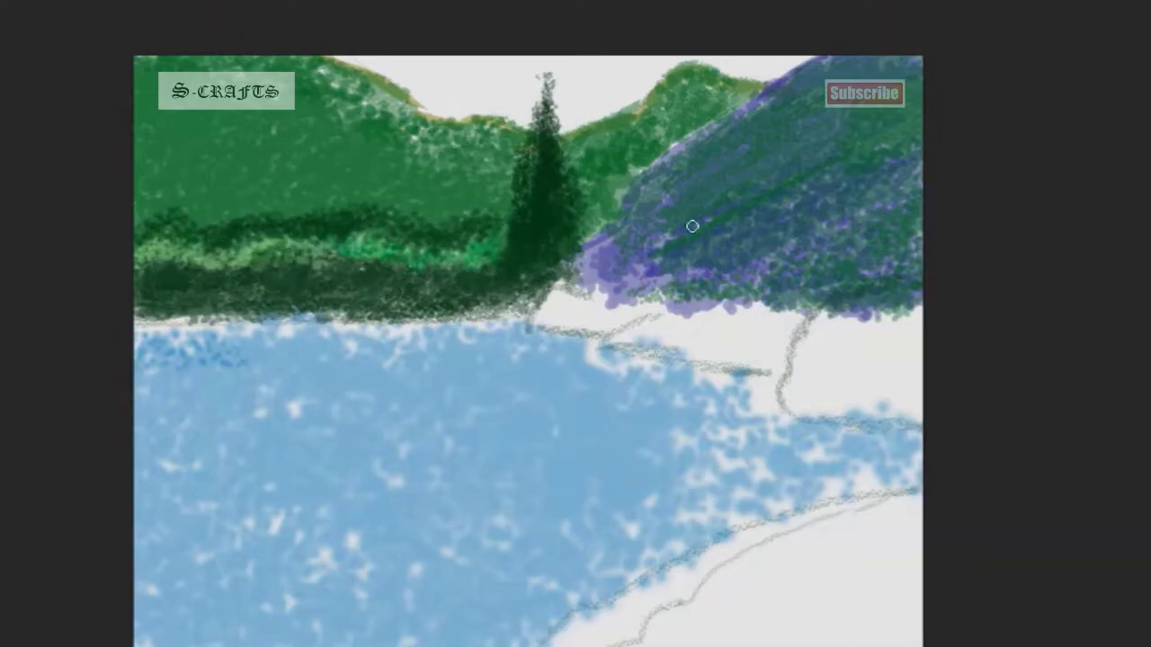
pyautogui.moveTo(137, 216); pyautogui.dragTo(239, 212)
pyautogui.moveTo(292, 252); pyautogui.dragTo(503, 247)
pyautogui.moveTo(230, 207); pyautogui.dragTo(505, 203)
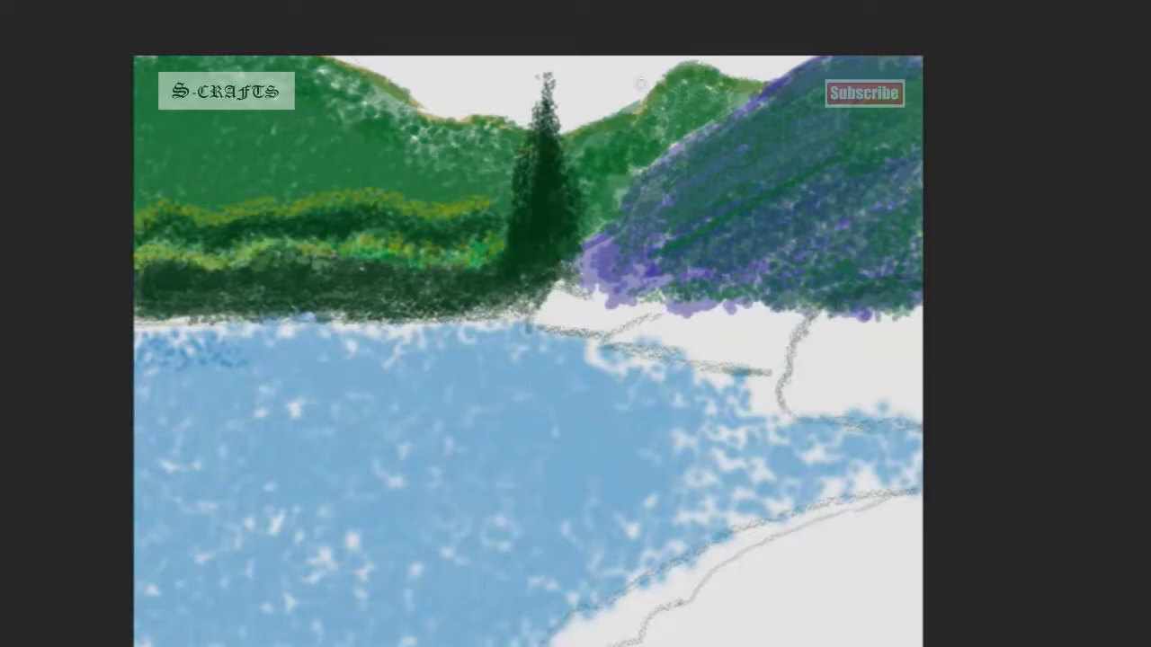
pyautogui.moveTo(548, 103)
pyautogui.mouseDown()
pyautogui.moveTo(579, 229)
pyautogui.moveTo(521, 213)
pyautogui.mouseUp()
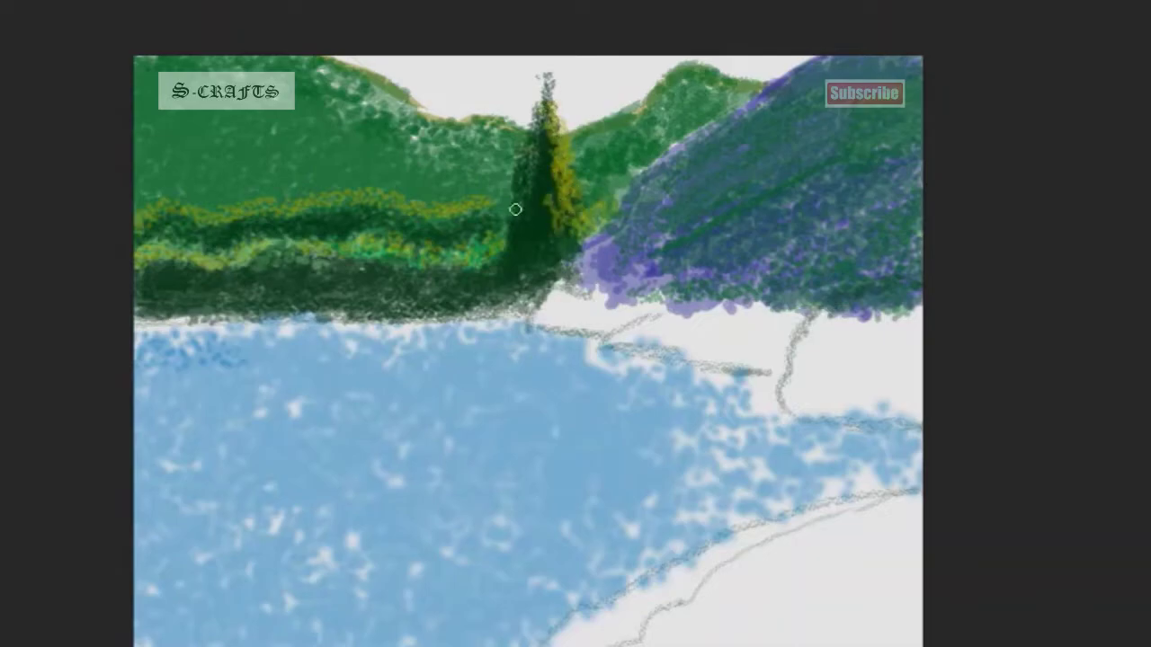
pyautogui.moveTo(502, 257); pyautogui.dragTo(496, 290)
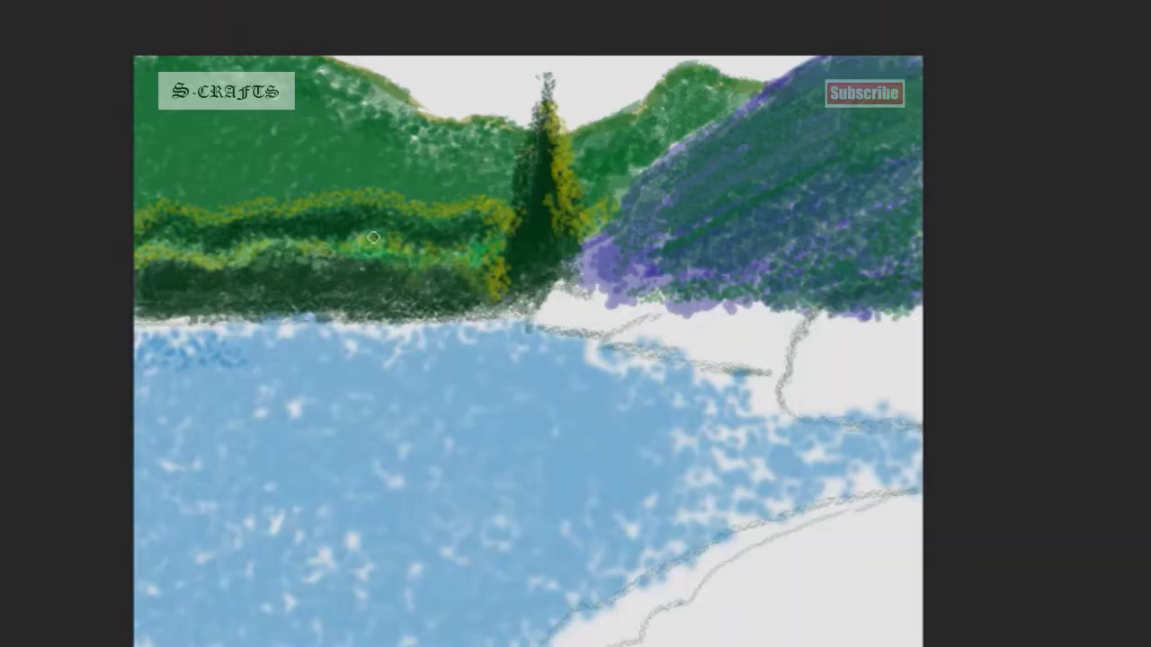
# - Add a swatch and shade the upper hills with darker blue-green strokes
pyautogui.click(1036, 84)
pyautogui.press('Return')
pyautogui.moveTo(517, 199)
pyautogui.mouseDown()
pyautogui.moveTo(387, 177)
pyautogui.moveTo(325, 185)
pyautogui.mouseUp()
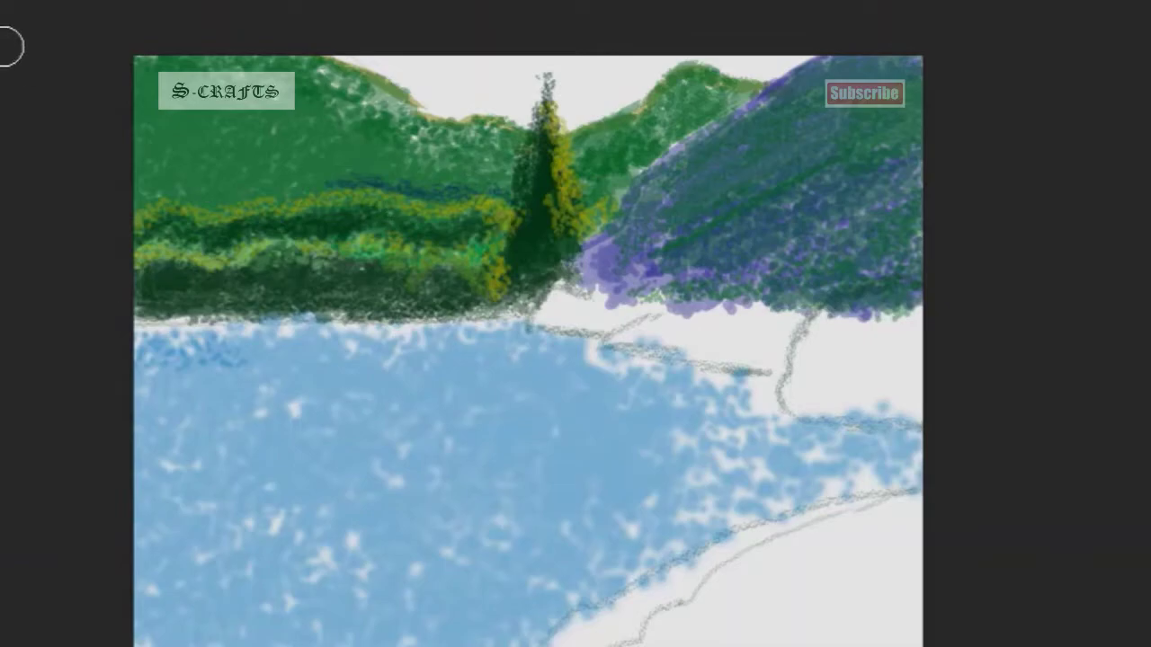
pyautogui.moveTo(192, 162)
pyautogui.mouseDown()
pyautogui.moveTo(332, 152)
pyautogui.moveTo(226, 52)
pyautogui.moveTo(323, 148)
pyautogui.moveTo(336, 131)
pyautogui.moveTo(493, 141)
pyautogui.moveTo(408, 177)
pyautogui.moveTo(364, 123)
pyautogui.mouseUp()
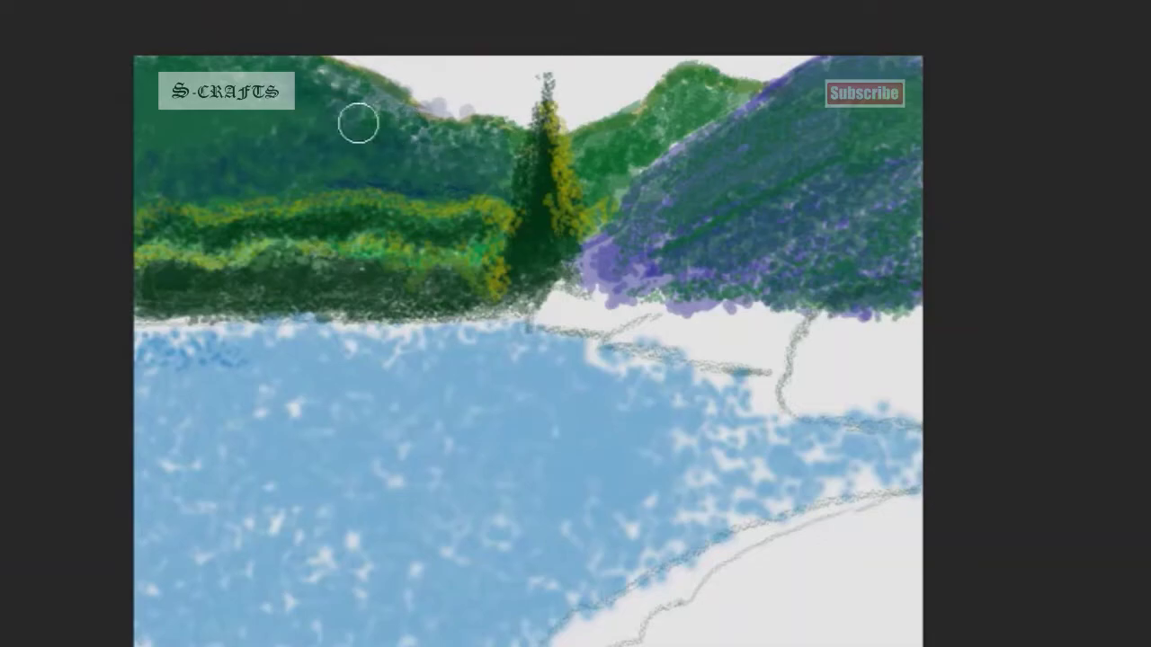
pyautogui.moveTo(609, 146)
pyautogui.mouseDown()
pyautogui.moveTo(704, 95)
pyautogui.moveTo(685, 98)
pyautogui.moveTo(702, 193)
pyautogui.moveTo(814, 178)
pyautogui.moveTo(822, 103)
pyautogui.mouseUp()
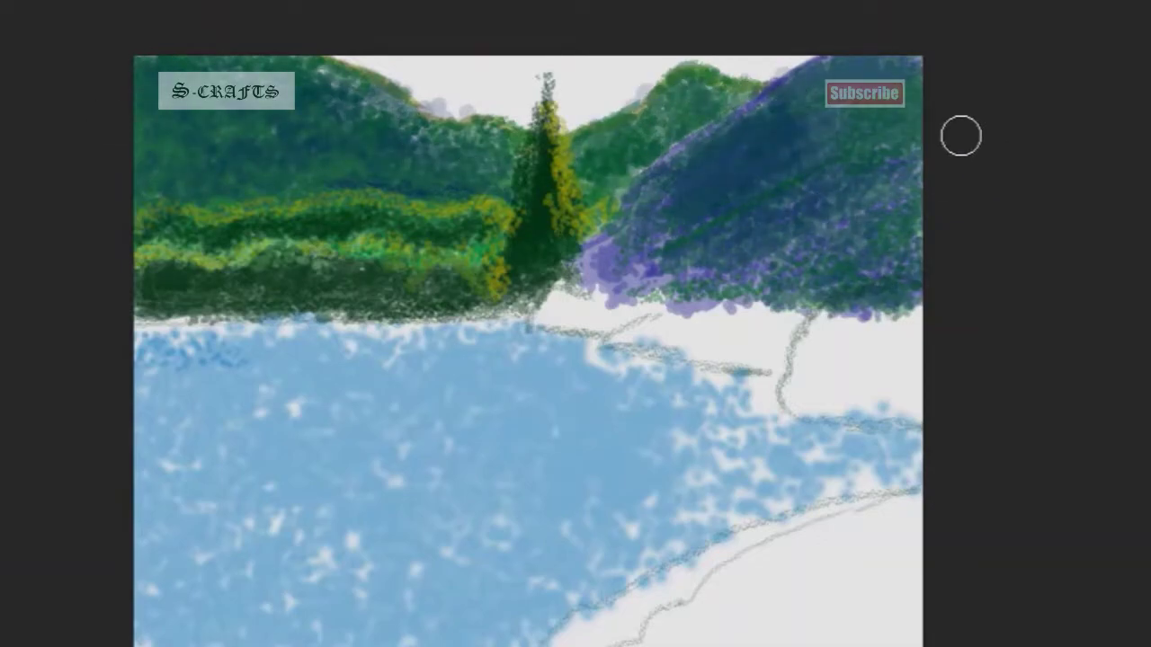
# - Outline the shoreline rock in dark strokes up the hill and darken the purple hillside
pyautogui.press('F5')
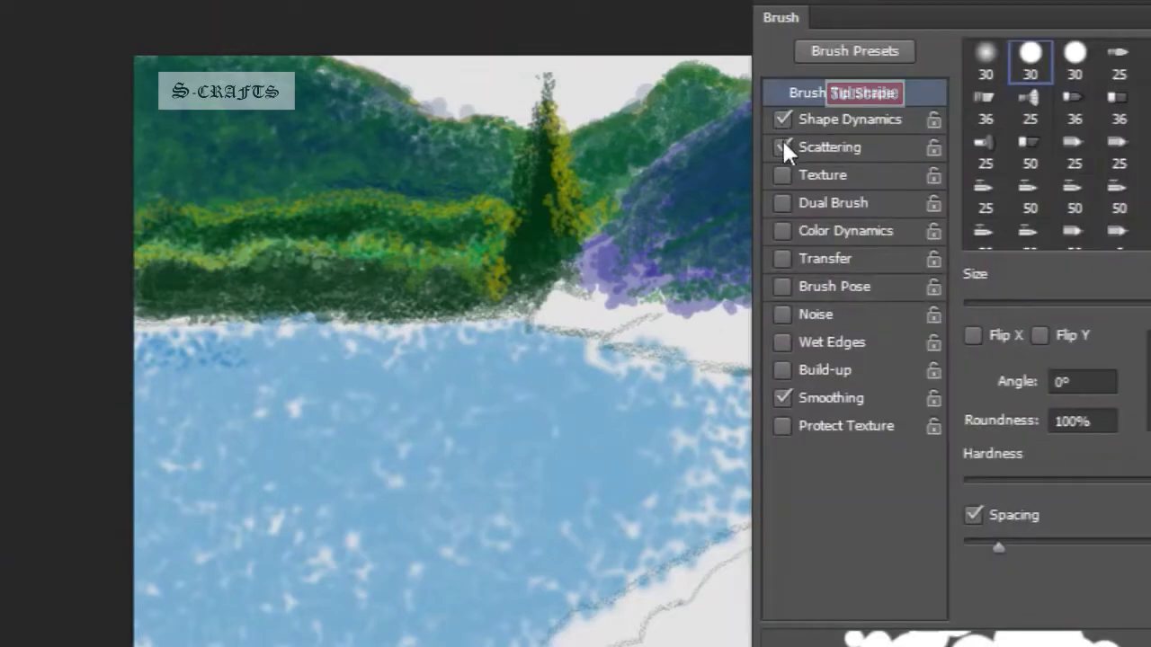
pyautogui.press('F5')
pyautogui.moveTo(531, 321); pyautogui.dragTo(552, 288)
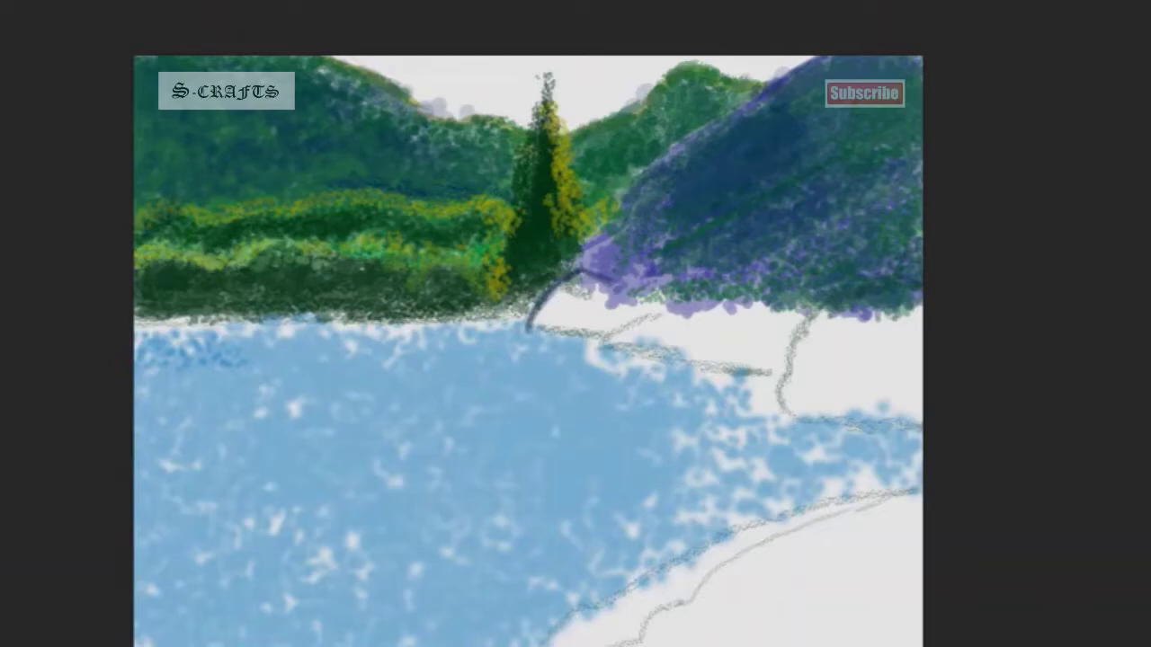
pyautogui.moveTo(622, 270)
pyautogui.mouseDown()
pyautogui.moveTo(788, 189)
pyautogui.moveTo(895, 179)
pyautogui.mouseUp()
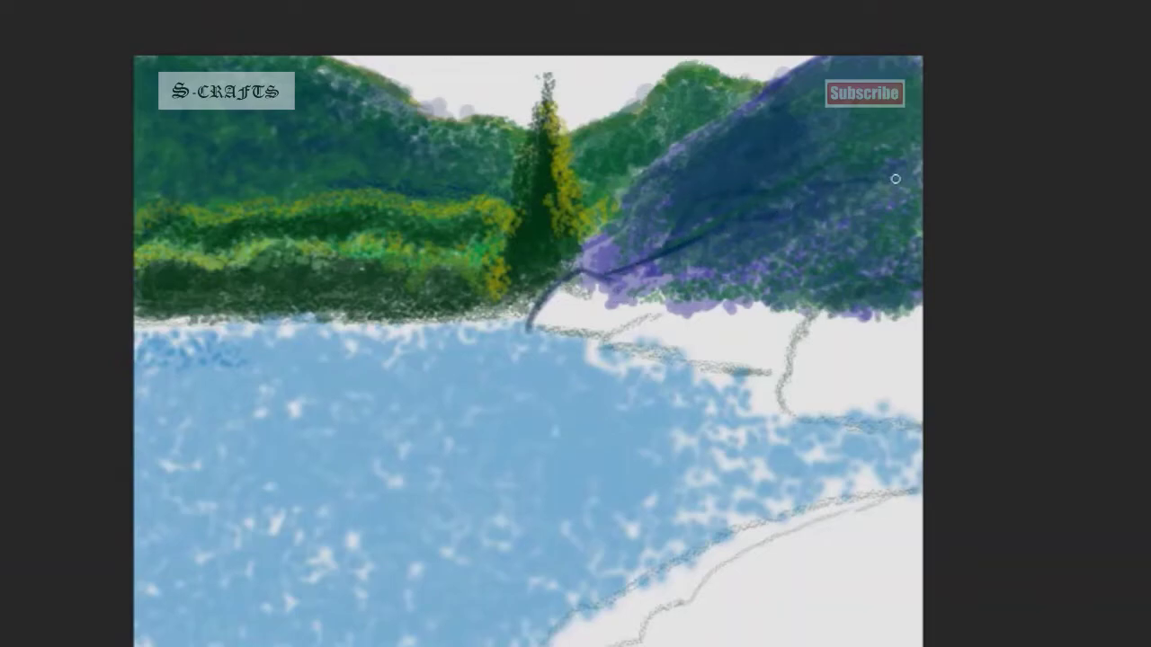
pyautogui.moveTo(799, 198)
pyautogui.mouseDown()
pyautogui.moveTo(821, 206)
pyautogui.moveTo(804, 233)
pyautogui.mouseUp()
pyautogui.moveTo(557, 299)
pyautogui.mouseDown()
pyautogui.moveTo(734, 241)
pyautogui.moveTo(597, 308)
pyautogui.moveTo(562, 281)
pyautogui.moveTo(631, 281)
pyautogui.moveTo(547, 315)
pyautogui.mouseUp()
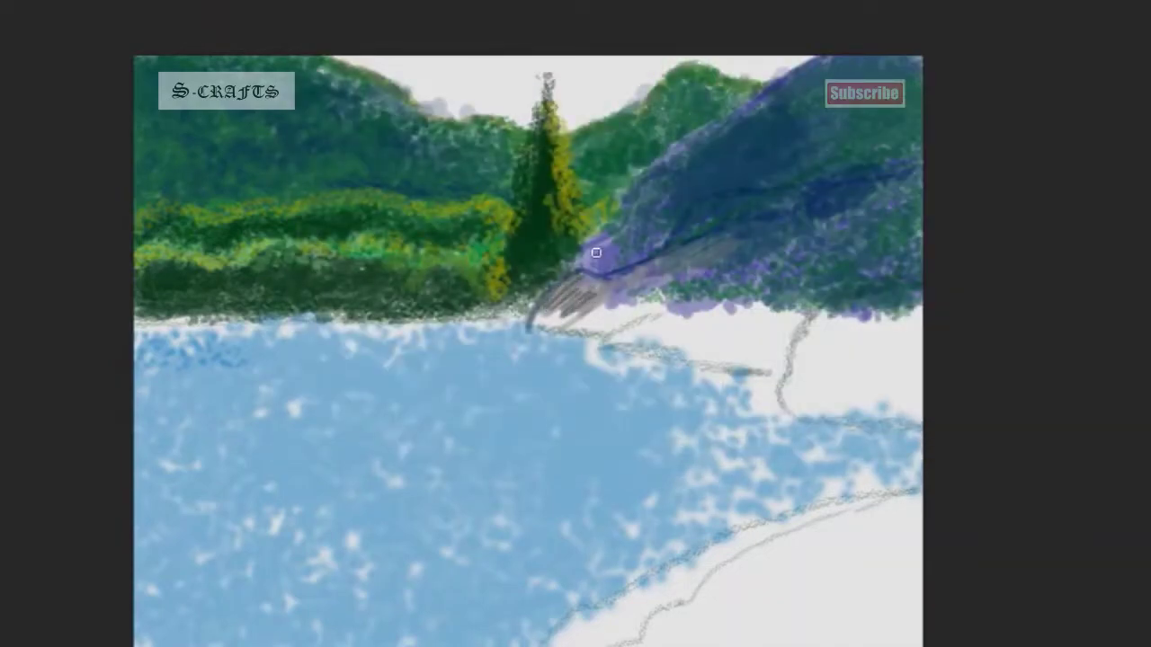
# - Block in the grey rock with light grey highlights and dark grey lower-edge shading
pyautogui.moveTo(703, 232)
pyautogui.mouseDown()
pyautogui.moveTo(629, 306)
pyautogui.moveTo(593, 323)
pyautogui.moveTo(532, 324)
pyautogui.moveTo(562, 331)
pyautogui.mouseUp()
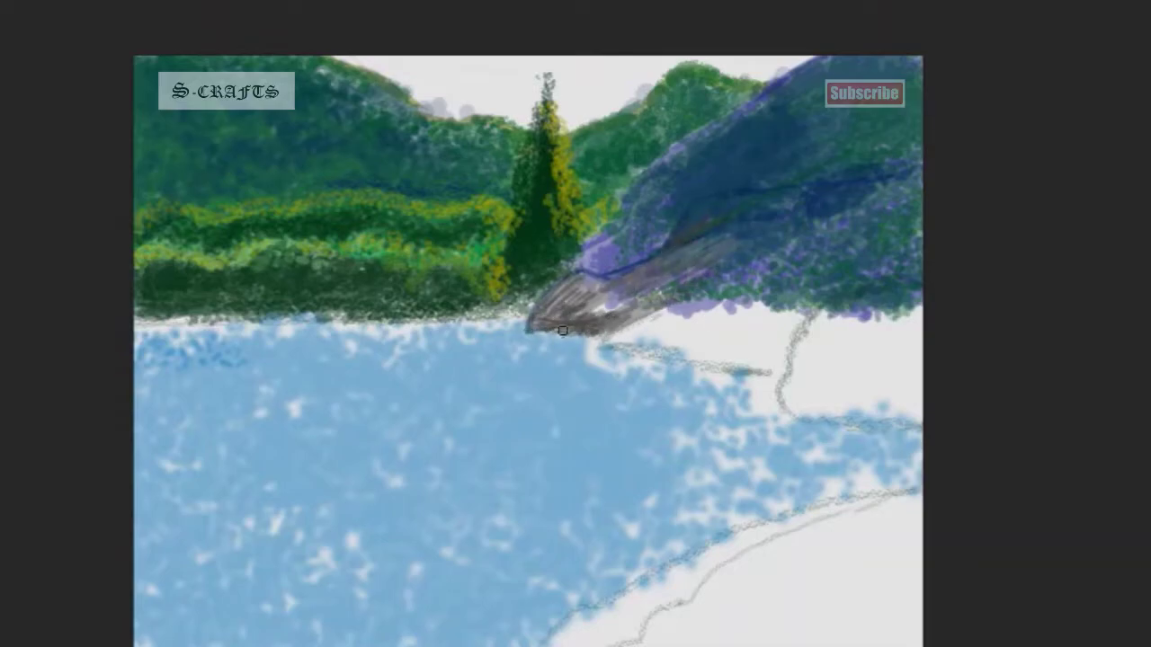
pyautogui.moveTo(642, 314); pyautogui.dragTo(528, 337)
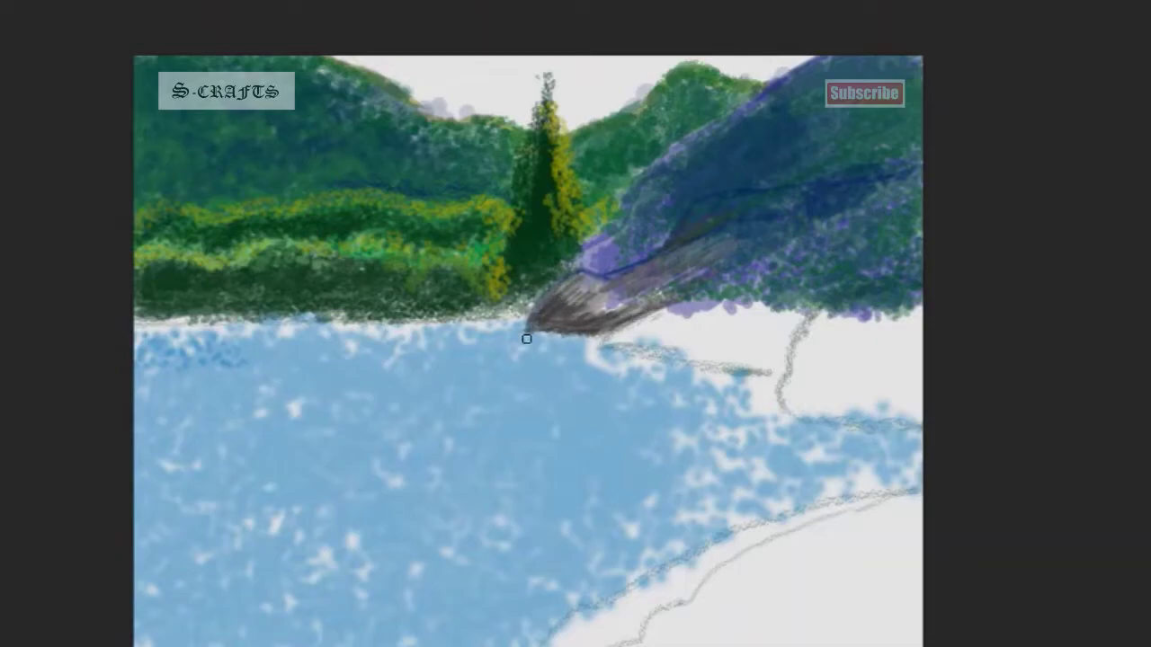
pyautogui.moveTo(661, 299)
pyautogui.mouseDown()
pyautogui.moveTo(624, 303)
pyautogui.moveTo(603, 279)
pyautogui.moveTo(674, 288)
pyautogui.mouseUp()
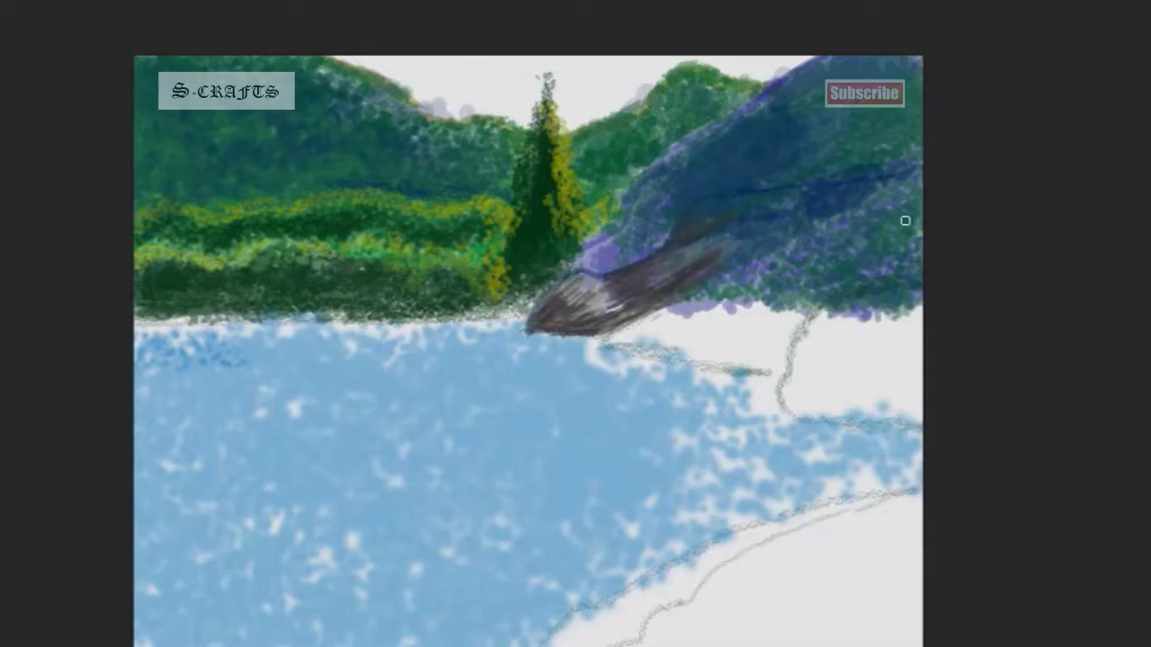
pyautogui.moveTo(597, 272)
pyautogui.mouseDown()
pyautogui.moveTo(650, 275)
pyautogui.moveTo(714, 249)
pyautogui.moveTo(718, 214)
pyautogui.moveTo(759, 186)
pyautogui.moveTo(779, 196)
pyautogui.mouseUp()
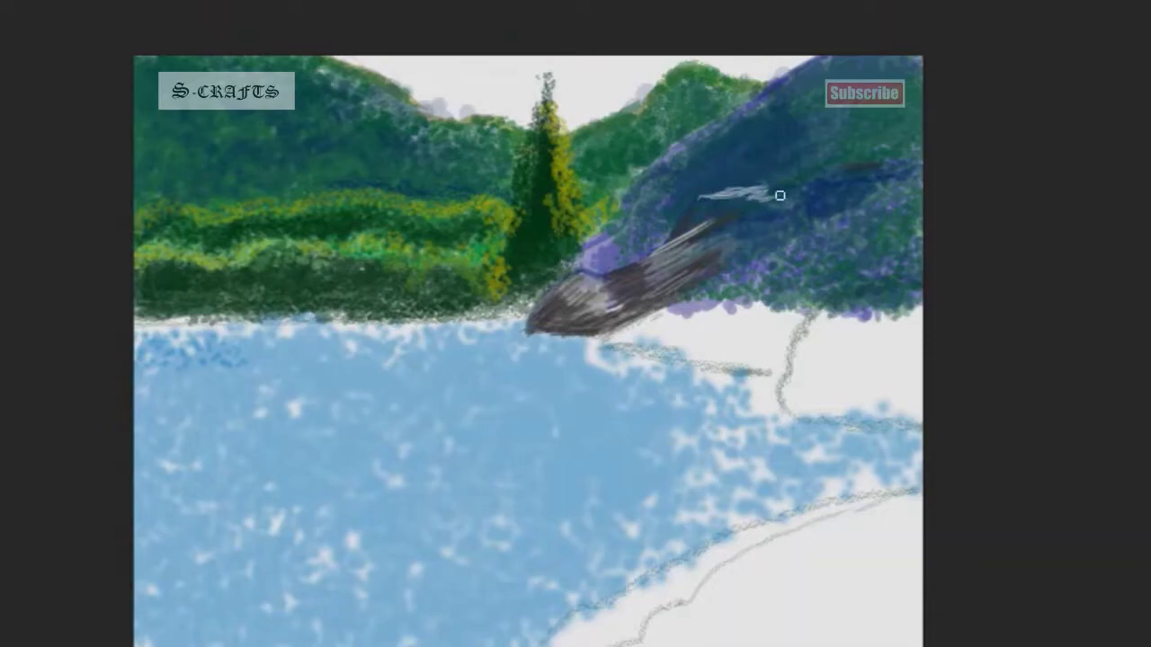
pyautogui.moveTo(684, 227); pyautogui.dragTo(708, 193)
pyautogui.moveTo(569, 283)
pyautogui.mouseDown()
pyautogui.moveTo(593, 270)
pyautogui.moveTo(622, 308)
pyautogui.mouseUp()
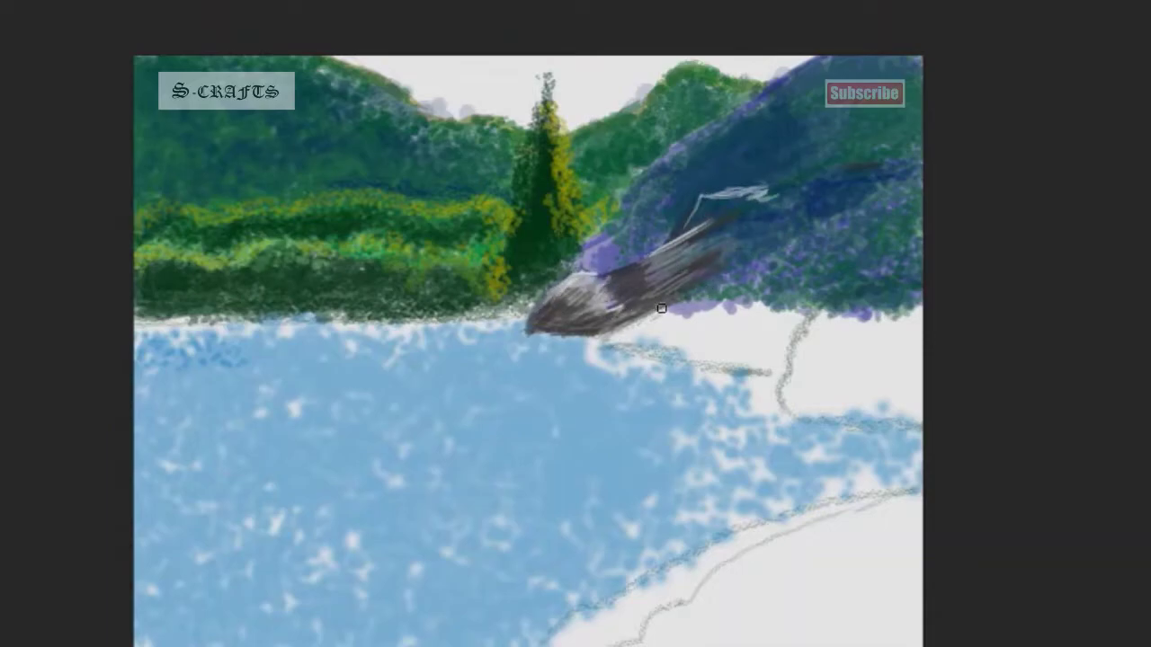
pyautogui.moveTo(613, 344); pyautogui.dragTo(737, 309)
pyautogui.moveTo(647, 342)
pyautogui.mouseDown()
pyautogui.moveTo(791, 364)
pyautogui.moveTo(670, 315)
pyautogui.moveTo(759, 286)
pyautogui.moveTo(698, 271)
pyautogui.mouseUp()
# - Paint olive-green grass and yellow-green foliage on the rock and down the right shore
pyautogui.moveTo(721, 313)
pyautogui.mouseDown()
pyautogui.moveTo(779, 315)
pyautogui.moveTo(706, 321)
pyautogui.moveTo(792, 326)
pyautogui.moveTo(742, 340)
pyautogui.moveTo(807, 310)
pyautogui.moveTo(765, 285)
pyautogui.moveTo(776, 307)
pyautogui.mouseUp()
pyautogui.moveTo(507, 218); pyautogui.dragTo(450, 212)
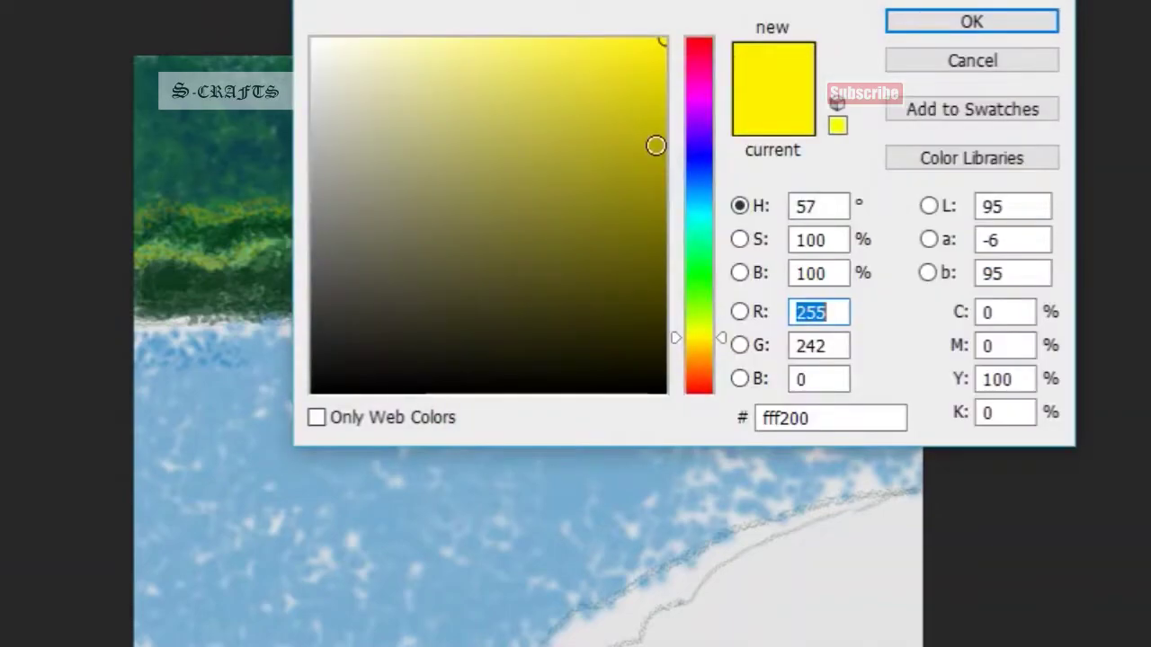
pyautogui.click(1001, 20)
pyautogui.moveTo(829, 270); pyautogui.dragTo(850, 290)
pyautogui.moveTo(915, 263)
pyautogui.mouseDown()
pyautogui.moveTo(820, 313)
pyautogui.moveTo(786, 401)
pyautogui.mouseUp()
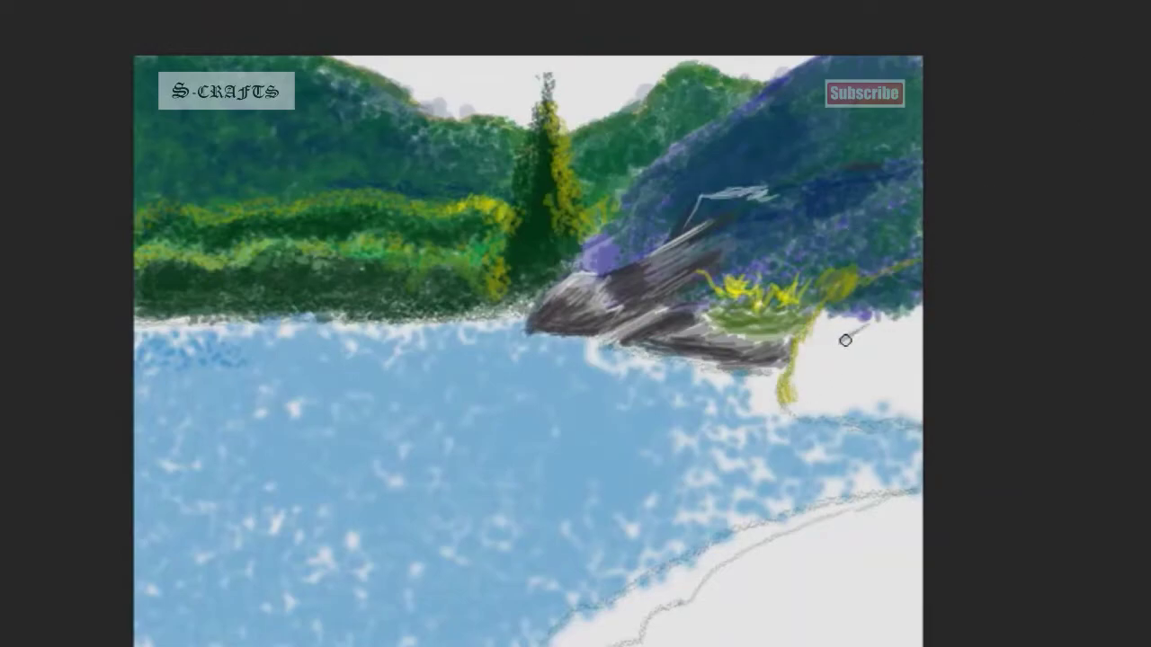
pyautogui.moveTo(845, 340); pyautogui.dragTo(811, 355)
# - Turn on brush Scattering and paint a shaded green bush with yellow-green highlights right of the rock
pyautogui.press('F5')
pyautogui.click(782, 147)
pyautogui.press('F5')
pyautogui.moveTo(821, 358)
pyautogui.mouseDown()
pyautogui.moveTo(903, 342)
pyautogui.moveTo(817, 405)
pyautogui.moveTo(809, 359)
pyautogui.moveTo(812, 385)
pyautogui.moveTo(922, 320)
pyautogui.moveTo(800, 414)
pyautogui.moveTo(913, 333)
pyautogui.moveTo(882, 325)
pyautogui.moveTo(910, 302)
pyautogui.moveTo(836, 346)
pyautogui.mouseUp()
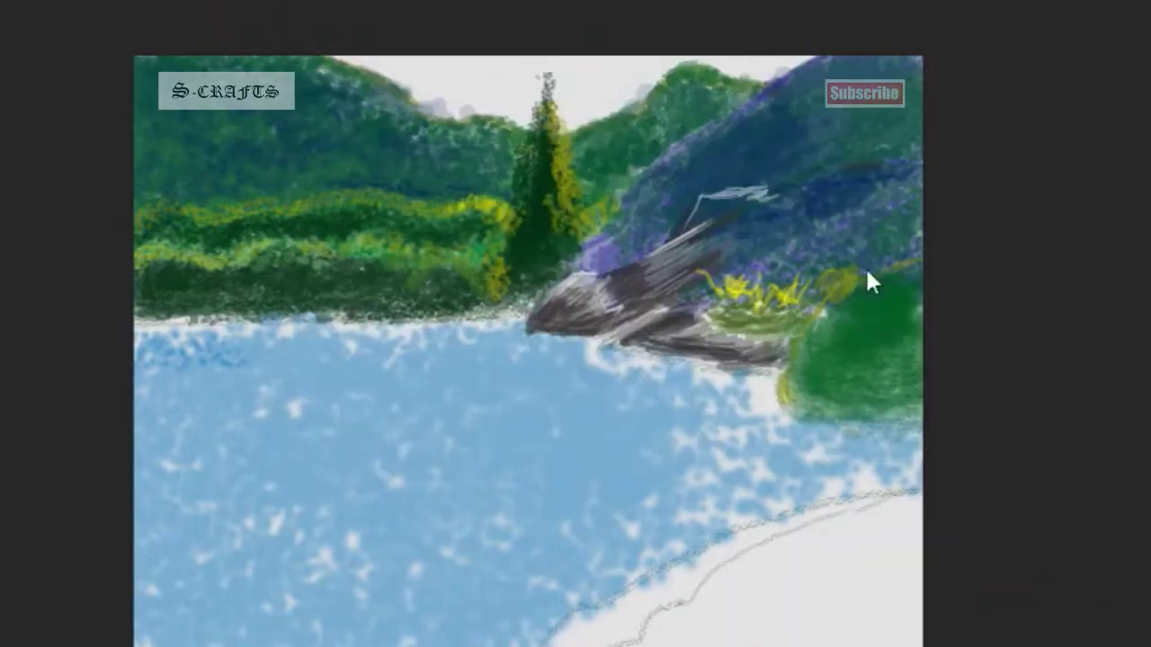
pyautogui.moveTo(869, 278)
pyautogui.mouseDown()
pyautogui.moveTo(809, 369)
pyautogui.moveTo(930, 267)
pyautogui.moveTo(863, 409)
pyautogui.moveTo(849, 373)
pyautogui.moveTo(807, 392)
pyautogui.moveTo(908, 418)
pyautogui.mouseUp()
pyautogui.moveTo(791, 404)
pyautogui.mouseDown()
pyautogui.moveTo(932, 368)
pyautogui.moveTo(957, 330)
pyautogui.mouseUp()
pyautogui.moveTo(881, 281); pyautogui.dragTo(774, 386)
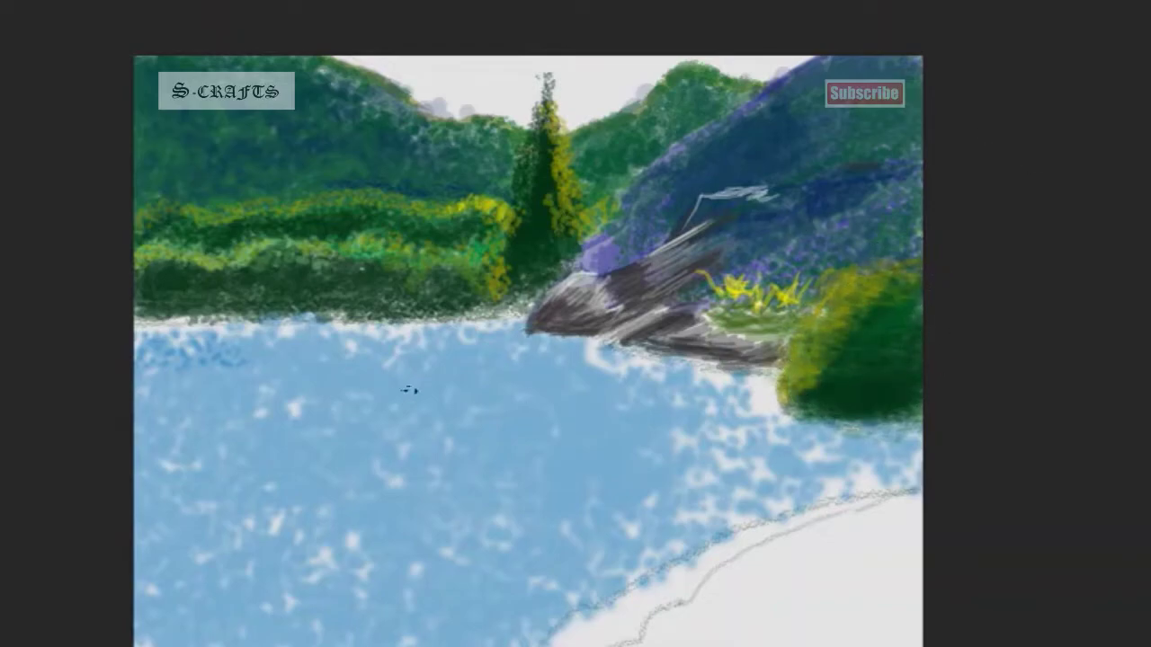
pyautogui.keyDown('alt'); pyautogui.click(339, 305); pyautogui.keyUp('alt')
# - Brush grey across the upper water and set the paint colour to dark green 01261c
pyautogui.moveTo(144, 358)
pyautogui.mouseDown()
pyautogui.moveTo(390, 359)
pyautogui.moveTo(305, 391)
pyautogui.moveTo(470, 434)
pyautogui.moveTo(136, 488)
pyautogui.moveTo(765, 529)
pyautogui.moveTo(171, 586)
pyautogui.moveTo(542, 605)
pyautogui.moveTo(134, 635)
pyautogui.moveTo(595, 452)
pyautogui.moveTo(216, 354)
pyautogui.moveTo(671, 320)
pyautogui.mouseUp()
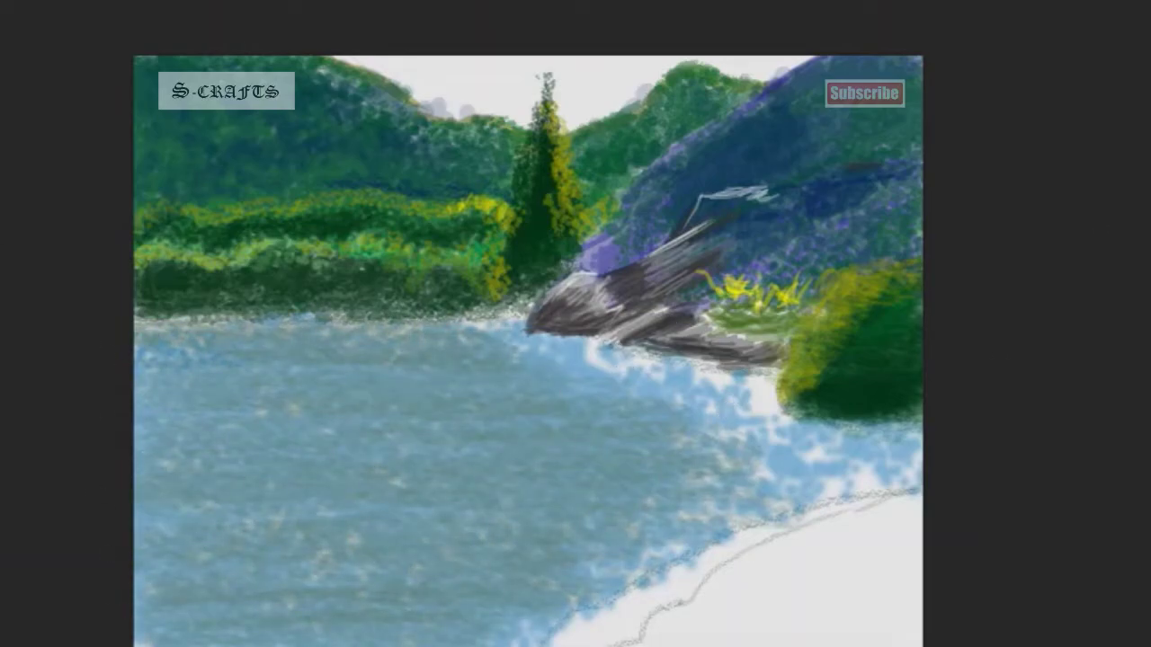
pyautogui.click(6, 611)
pyautogui.click(651, 312)
pyautogui.click(656, 336)
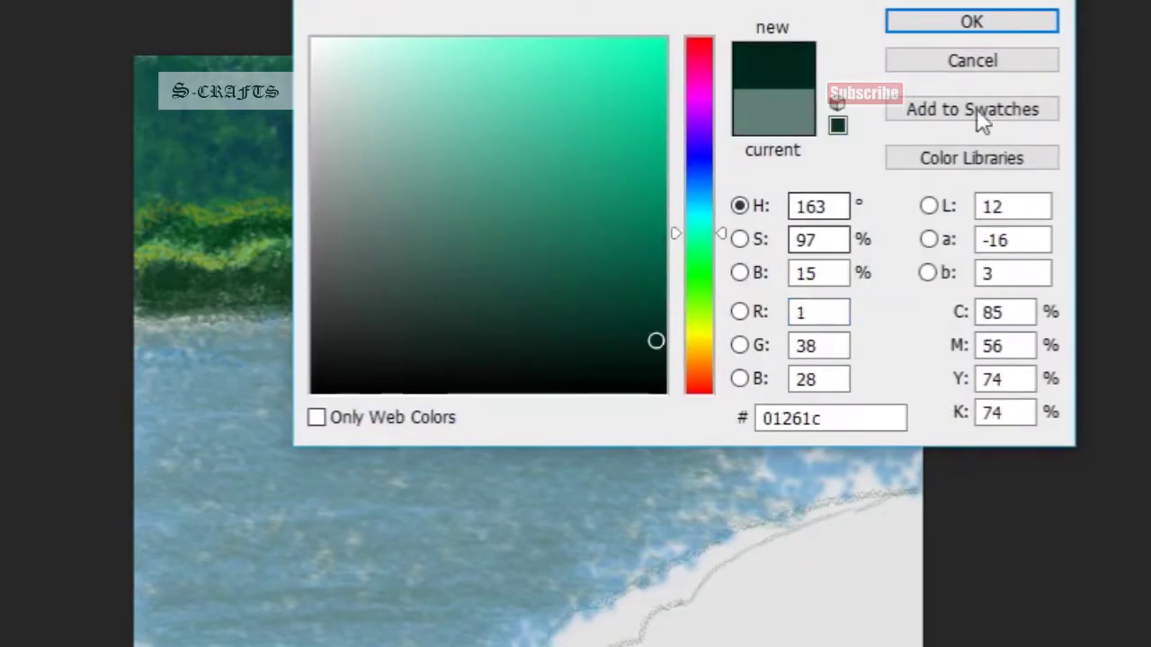
pyautogui.click(971, 21)
# - Sample the lake and pick a darker grey-blue water colour in the Color Picker
pyautogui.keyDown('alt'); pyautogui.click(379, 351); pyautogui.keyUp('alt')
pyautogui.click(6, 612)
pyautogui.click(533, 298)
pyautogui.press('Return')
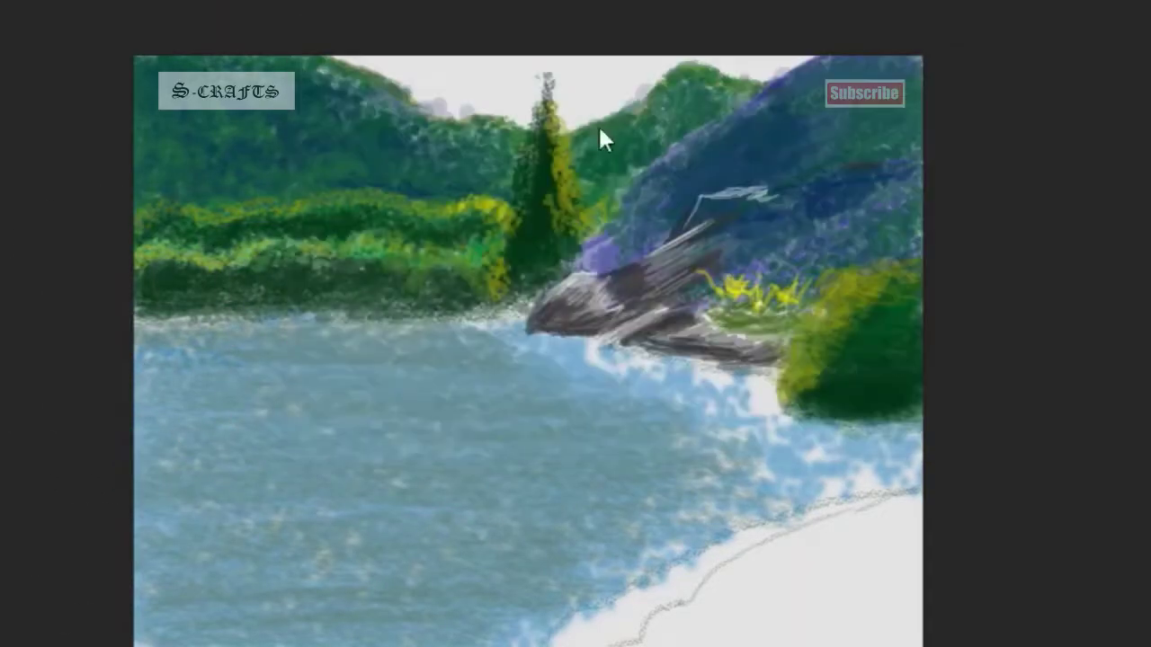
# - Darken the upper and middle lake with dark grey-blue strokes
pyautogui.moveTo(530, 333)
pyautogui.mouseDown()
pyautogui.moveTo(432, 419)
pyautogui.moveTo(611, 449)
pyautogui.mouseUp()
pyautogui.moveTo(432, 350)
pyautogui.mouseDown()
pyautogui.moveTo(114, 341)
pyautogui.moveTo(503, 369)
pyautogui.mouseUp()
pyautogui.moveTo(135, 386); pyautogui.dragTo(584, 377)
pyautogui.moveTo(135, 409)
pyautogui.mouseDown()
pyautogui.moveTo(670, 364)
pyautogui.moveTo(593, 396)
pyautogui.moveTo(590, 411)
pyautogui.moveTo(728, 364)
pyautogui.moveTo(546, 343)
pyautogui.moveTo(771, 402)
pyautogui.moveTo(773, 423)
pyautogui.moveTo(714, 411)
pyautogui.moveTo(750, 398)
pyautogui.moveTo(585, 364)
pyautogui.moveTo(595, 293)
pyautogui.moveTo(224, 354)
pyautogui.moveTo(118, 404)
pyautogui.moveTo(436, 398)
pyautogui.moveTo(598, 438)
pyautogui.moveTo(324, 629)
pyautogui.moveTo(144, 620)
pyautogui.moveTo(585, 629)
pyautogui.moveTo(521, 600)
pyautogui.moveTo(646, 575)
pyautogui.moveTo(666, 548)
pyautogui.moveTo(396, 566)
pyautogui.moveTo(489, 445)
pyautogui.mouseUp()
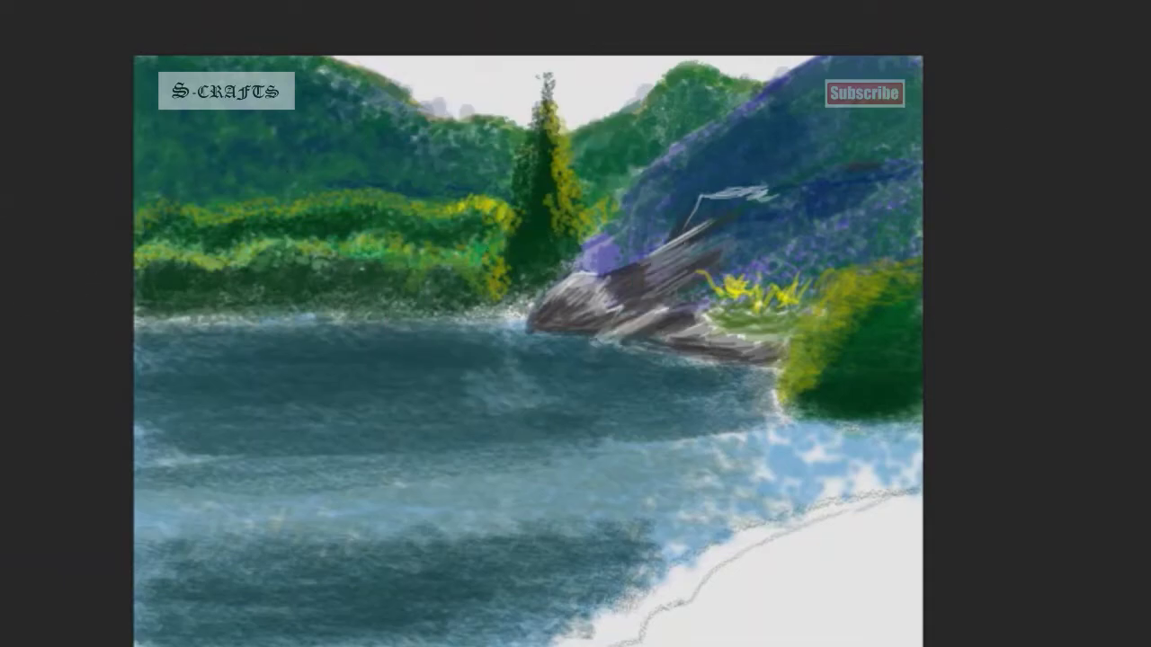
# - Paint the pine's dark green reflection below it and reflection dabs across the water
pyautogui.moveTo(527, 378); pyautogui.dragTo(522, 383)
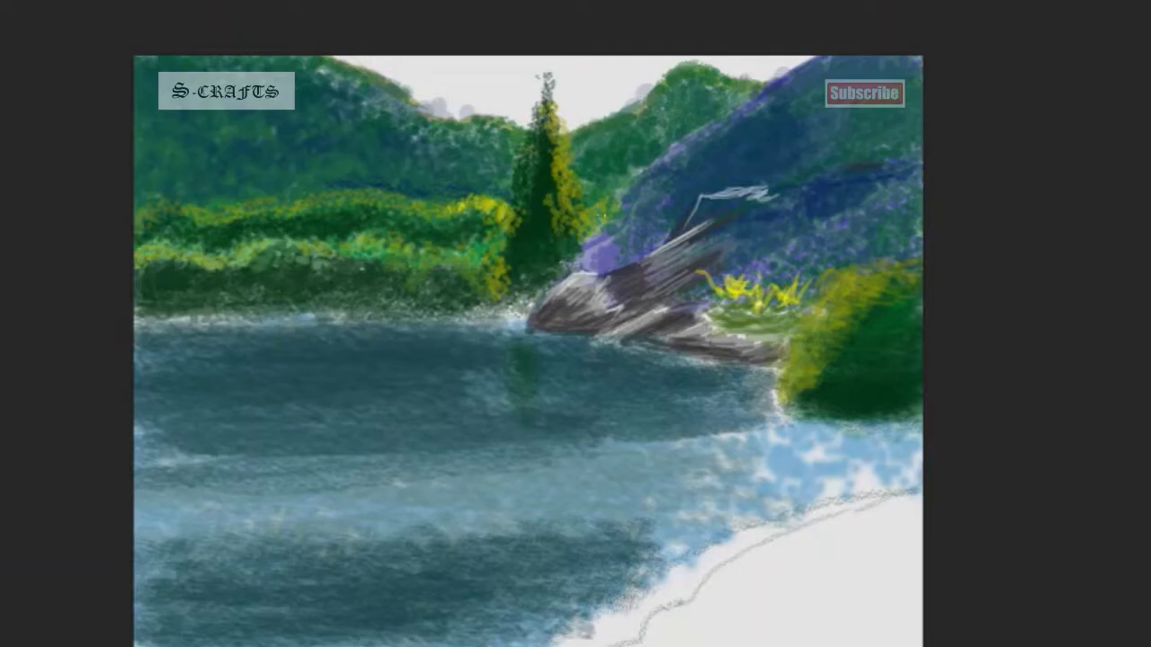
pyautogui.moveTo(525, 477); pyautogui.dragTo(525, 431)
pyautogui.moveTo(546, 374); pyautogui.dragTo(546, 403)
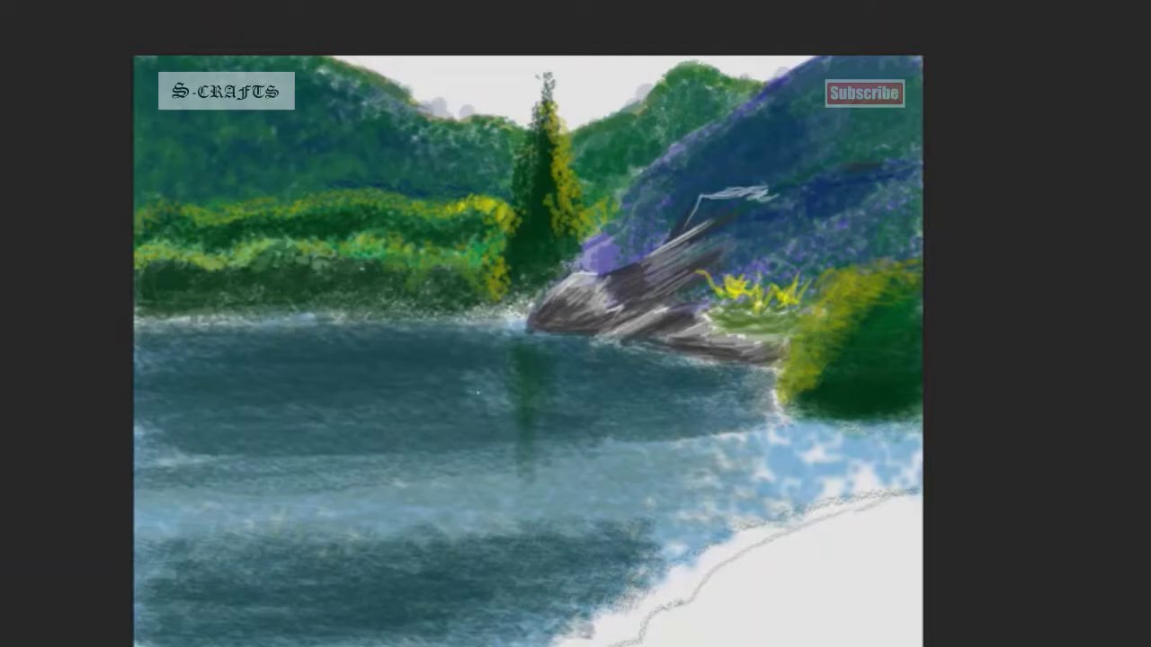
pyautogui.moveTo(423, 436); pyautogui.dragTo(347, 424)
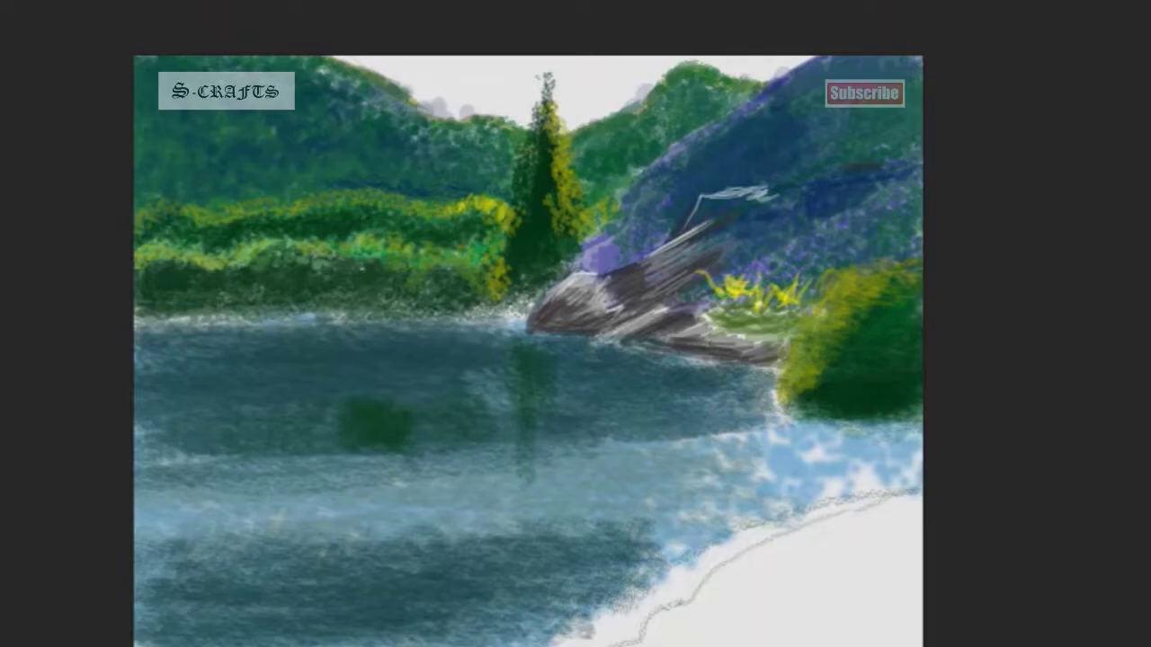
pyautogui.moveTo(152, 443)
pyautogui.mouseDown()
pyautogui.moveTo(164, 419)
pyautogui.moveTo(193, 436)
pyautogui.mouseUp()
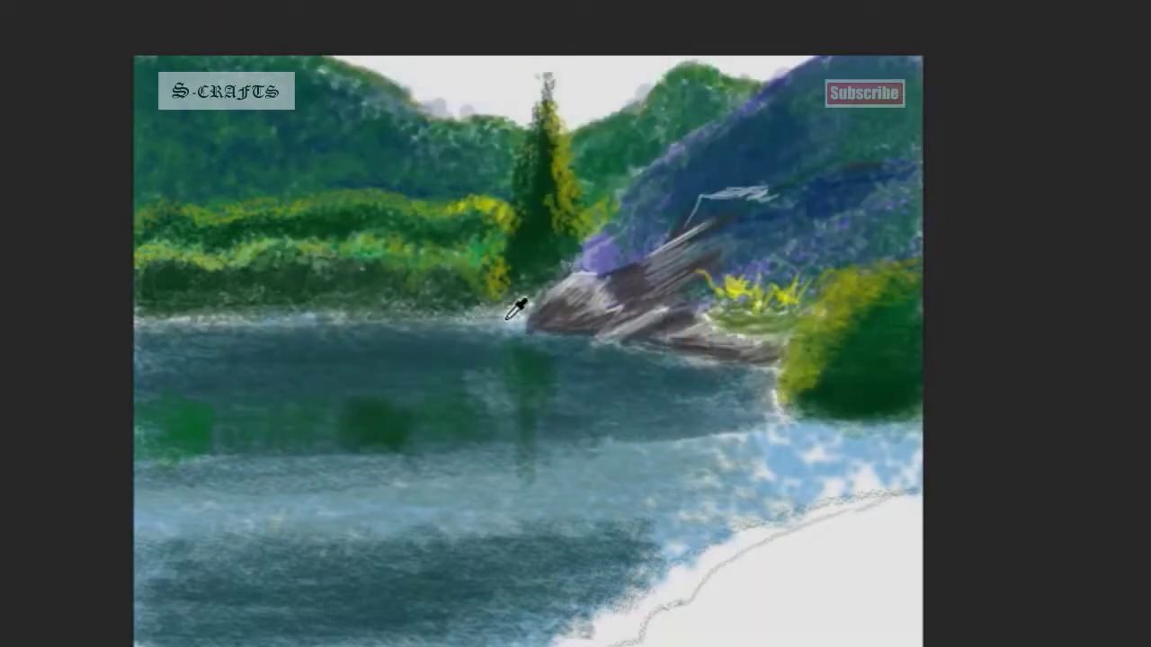
pyautogui.click(393, 353)
# - Add small dark vertical reflections and darken the water along the far shoreline
pyautogui.click(935, 30)
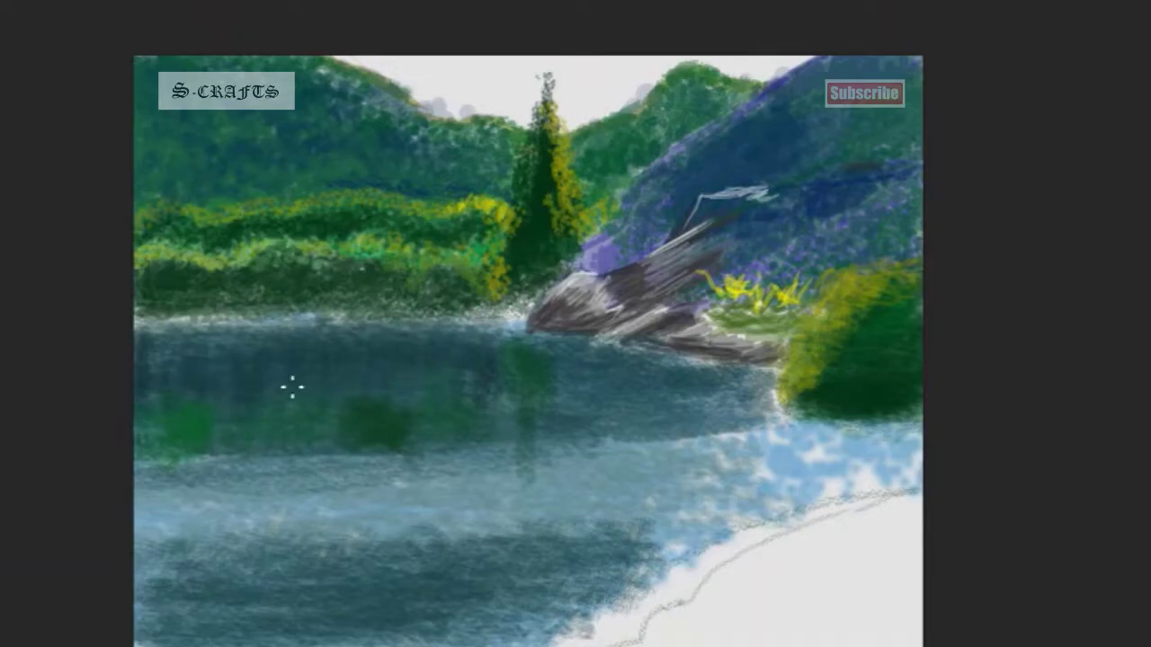
pyautogui.moveTo(485, 352); pyautogui.dragTo(478, 352)
pyautogui.moveTo(274, 373); pyautogui.dragTo(274, 411)
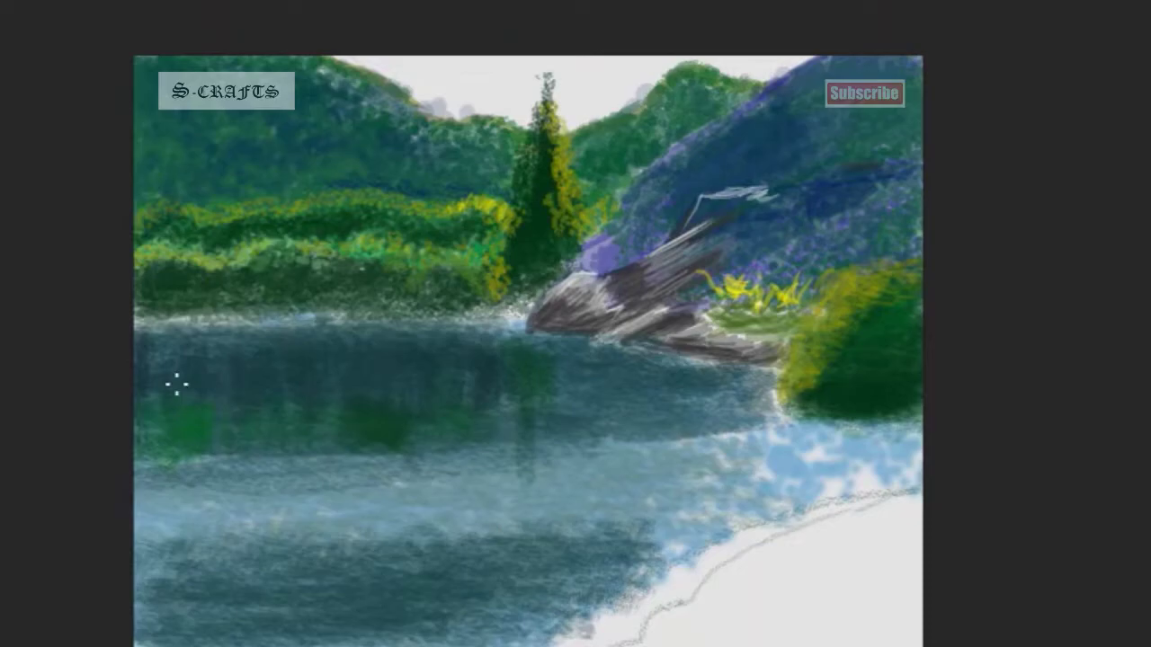
pyautogui.moveTo(250, 322)
pyautogui.mouseDown()
pyautogui.moveTo(135, 326)
pyautogui.moveTo(351, 315)
pyautogui.mouseUp()
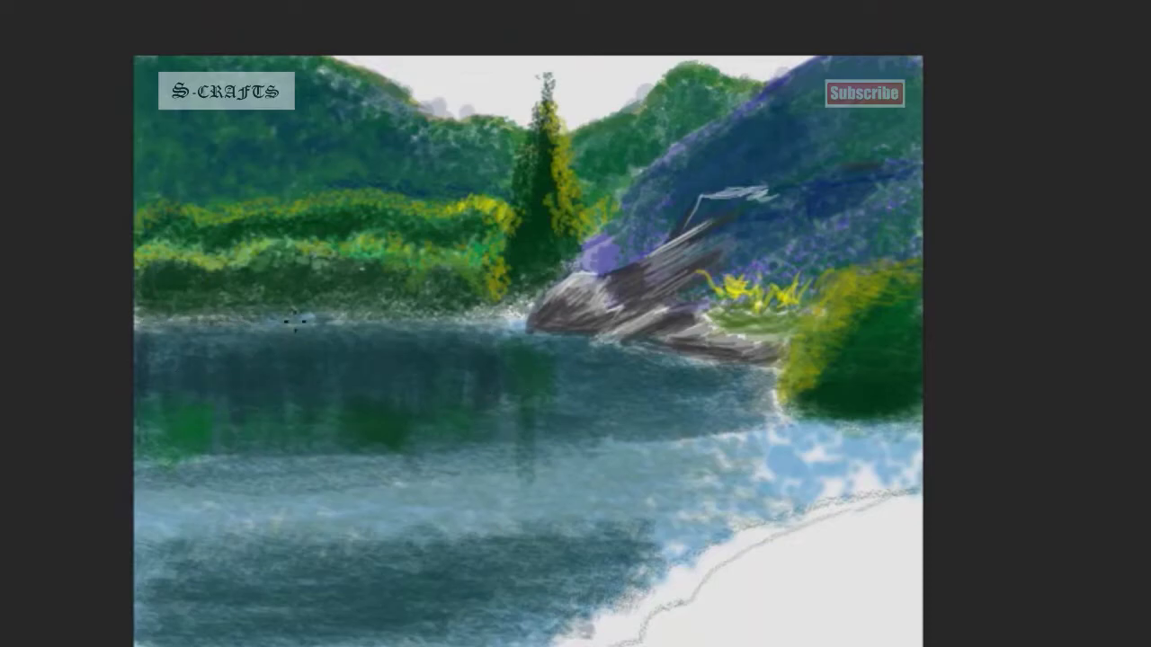
pyautogui.moveTo(135, 320)
pyautogui.mouseDown()
pyautogui.moveTo(531, 316)
pyautogui.moveTo(338, 324)
pyautogui.mouseUp()
# - Brush pale highlights along the shoreline band and across the water in the lighter colour
pyautogui.hotkey('ctrl', 'z')
pyautogui.moveTo(512, 322); pyautogui.dragTo(363, 322)
pyautogui.moveTo(508, 314)
pyautogui.mouseDown()
pyautogui.moveTo(367, 326)
pyautogui.moveTo(465, 321)
pyautogui.mouseUp()
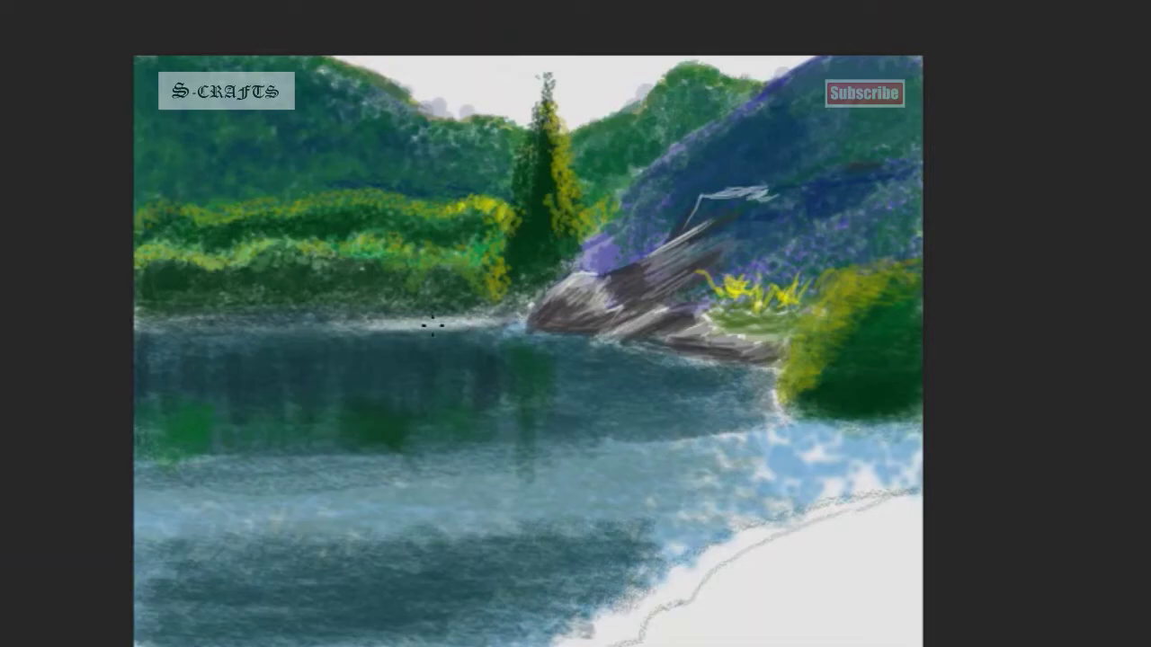
pyautogui.moveTo(463, 324); pyautogui.dragTo(522, 326)
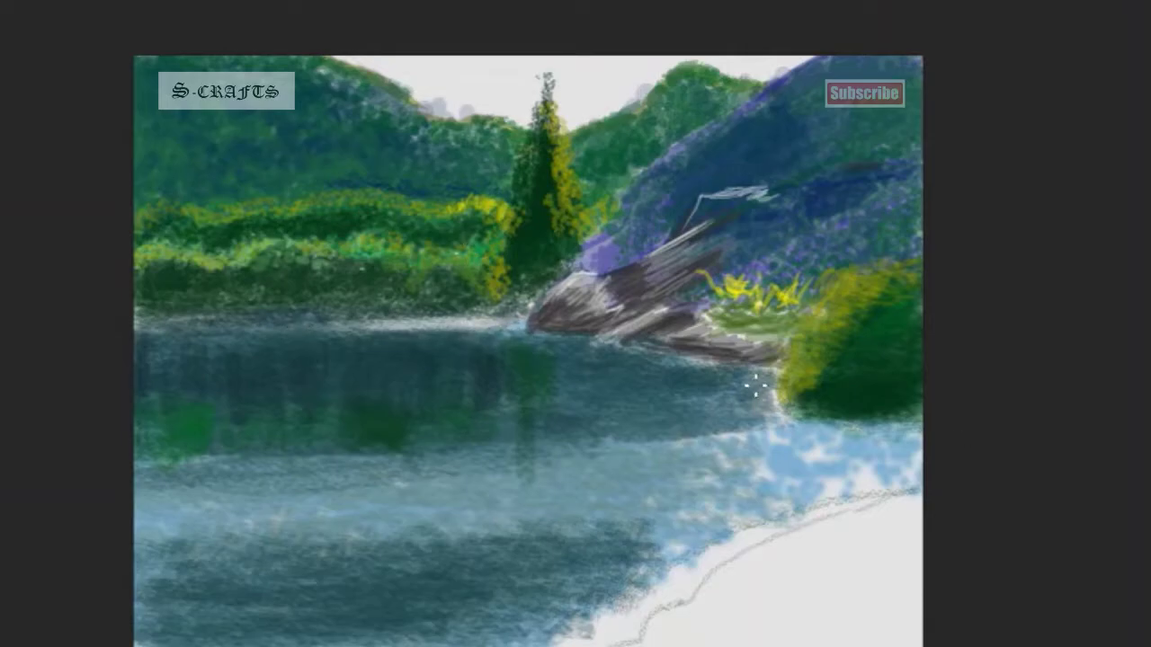
pyautogui.moveTo(665, 431)
pyautogui.mouseDown()
pyautogui.moveTo(650, 418)
pyautogui.moveTo(586, 437)
pyautogui.moveTo(469, 435)
pyautogui.mouseUp()
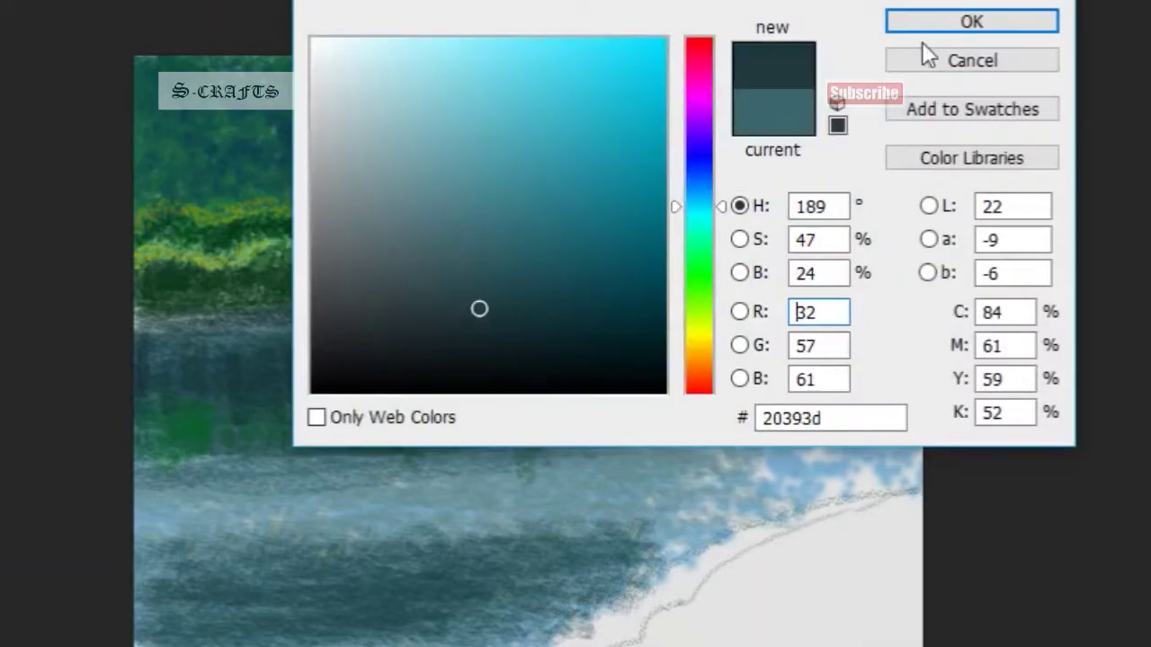
# - Cover the lower lake with dark grey-blue horizontal strokes reaching the right bank
pyautogui.click(971, 20)
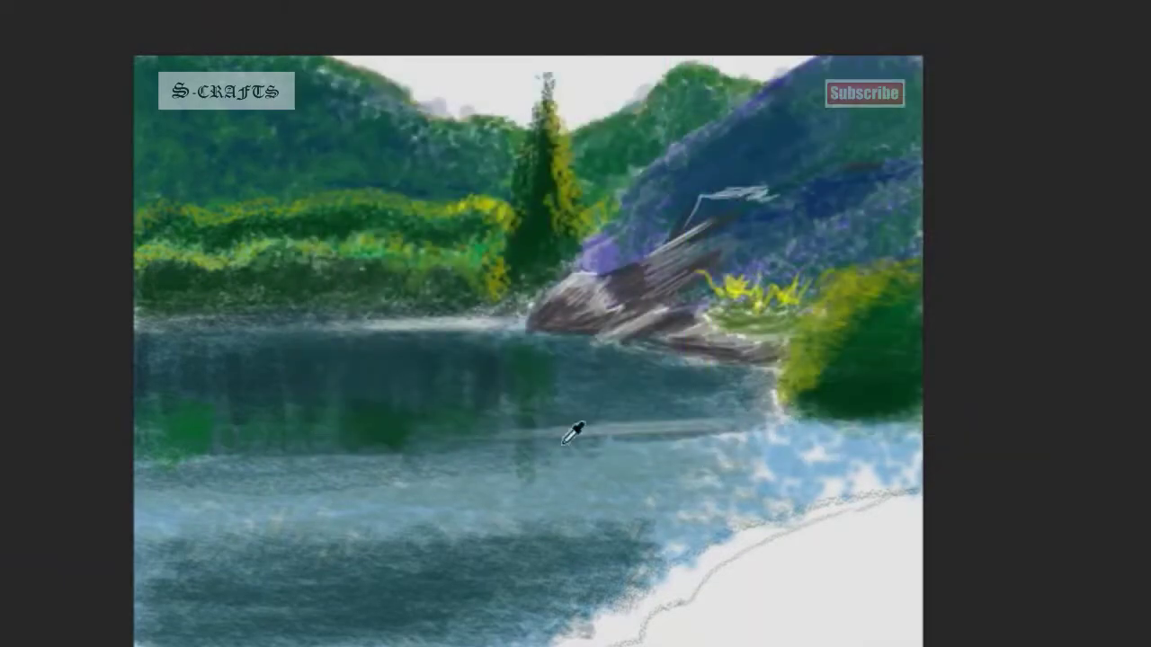
pyautogui.moveTo(775, 436)
pyautogui.mouseDown()
pyautogui.moveTo(750, 462)
pyautogui.moveTo(642, 458)
pyautogui.moveTo(746, 409)
pyautogui.mouseUp()
pyautogui.moveTo(958, 457)
pyautogui.mouseDown()
pyautogui.moveTo(771, 424)
pyautogui.moveTo(783, 437)
pyautogui.moveTo(763, 411)
pyautogui.moveTo(710, 439)
pyautogui.moveTo(506, 449)
pyautogui.moveTo(917, 451)
pyautogui.mouseUp()
pyautogui.moveTo(806, 464)
pyautogui.mouseDown()
pyautogui.moveTo(749, 468)
pyautogui.moveTo(899, 441)
pyautogui.moveTo(390, 470)
pyautogui.moveTo(185, 410)
pyautogui.mouseUp()
pyautogui.moveTo(529, 478)
pyautogui.mouseDown()
pyautogui.moveTo(734, 468)
pyautogui.moveTo(932, 435)
pyautogui.moveTo(470, 634)
pyautogui.moveTo(926, 433)
pyautogui.moveTo(492, 470)
pyautogui.mouseUp()
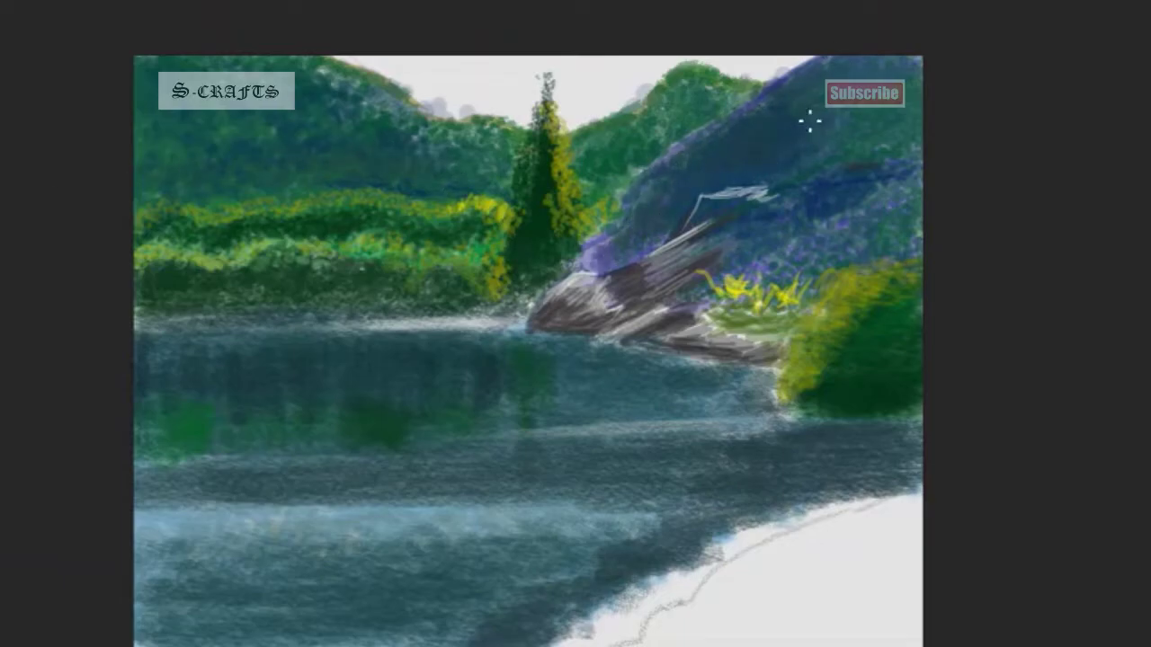
# - Paint deep blue on the top-right hillside and dark green over the purple hill
pyautogui.moveTo(862, 114)
pyautogui.mouseDown()
pyautogui.moveTo(801, 170)
pyautogui.moveTo(930, 33)
pyautogui.mouseUp()
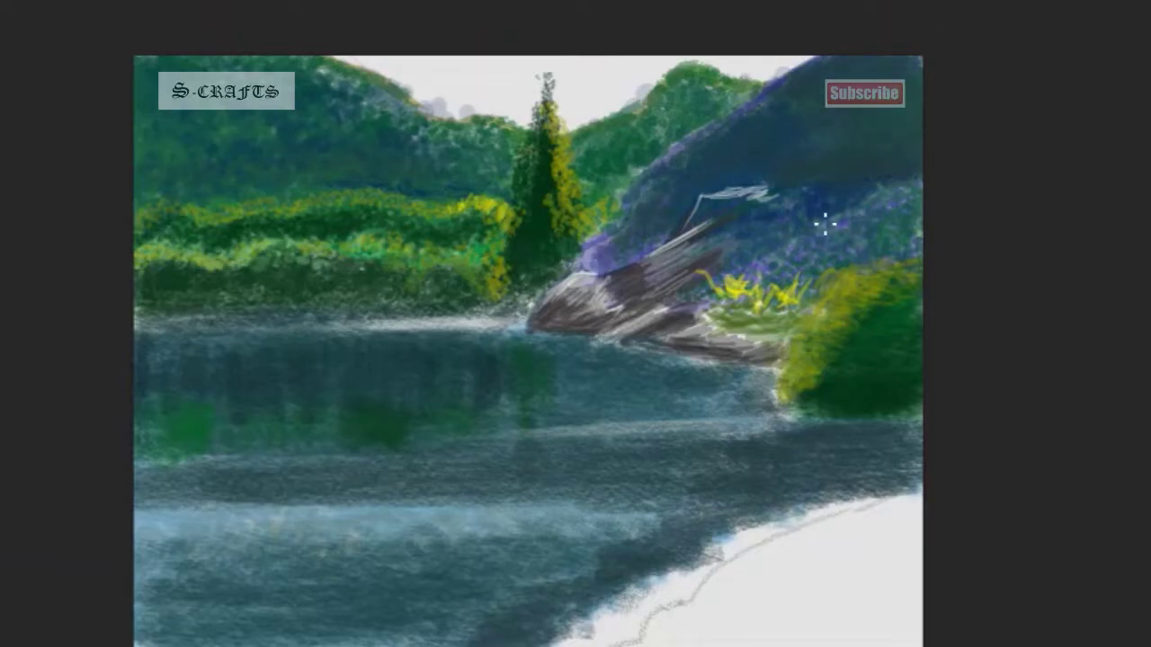
pyautogui.keyDown('alt'); pyautogui.click(563, 249); pyautogui.keyUp('alt')
pyautogui.moveTo(577, 235); pyautogui.dragTo(671, 217)
pyautogui.moveTo(606, 233)
pyautogui.mouseDown()
pyautogui.moveTo(585, 261)
pyautogui.moveTo(638, 252)
pyautogui.mouseUp()
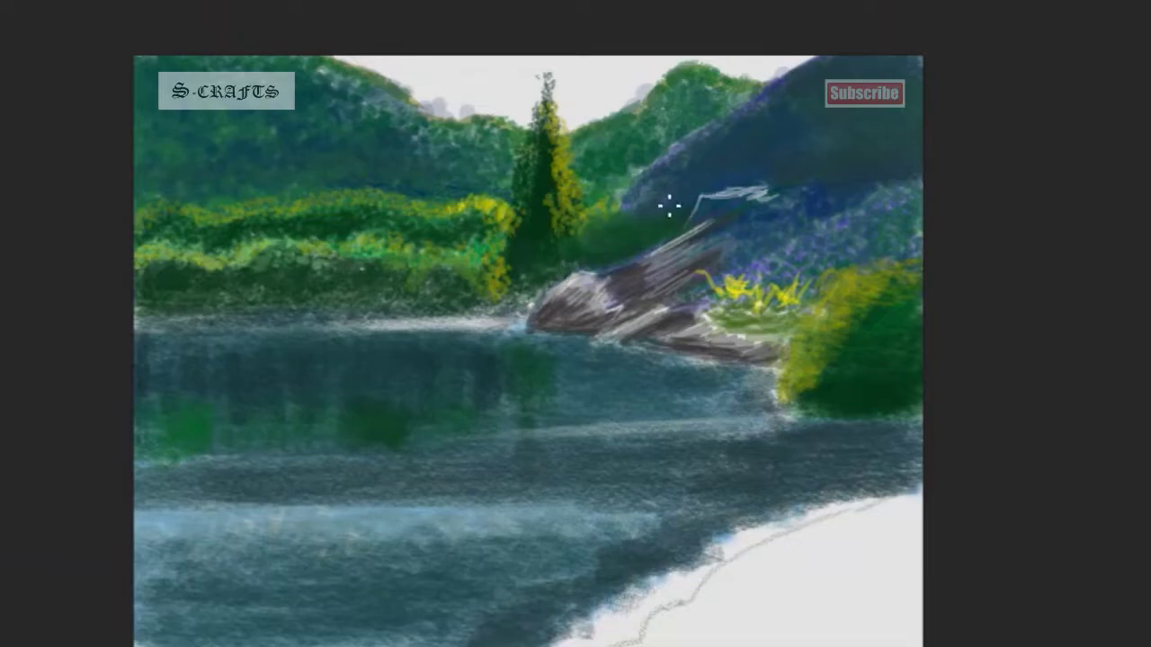
pyautogui.moveTo(609, 198); pyautogui.dragTo(648, 216)
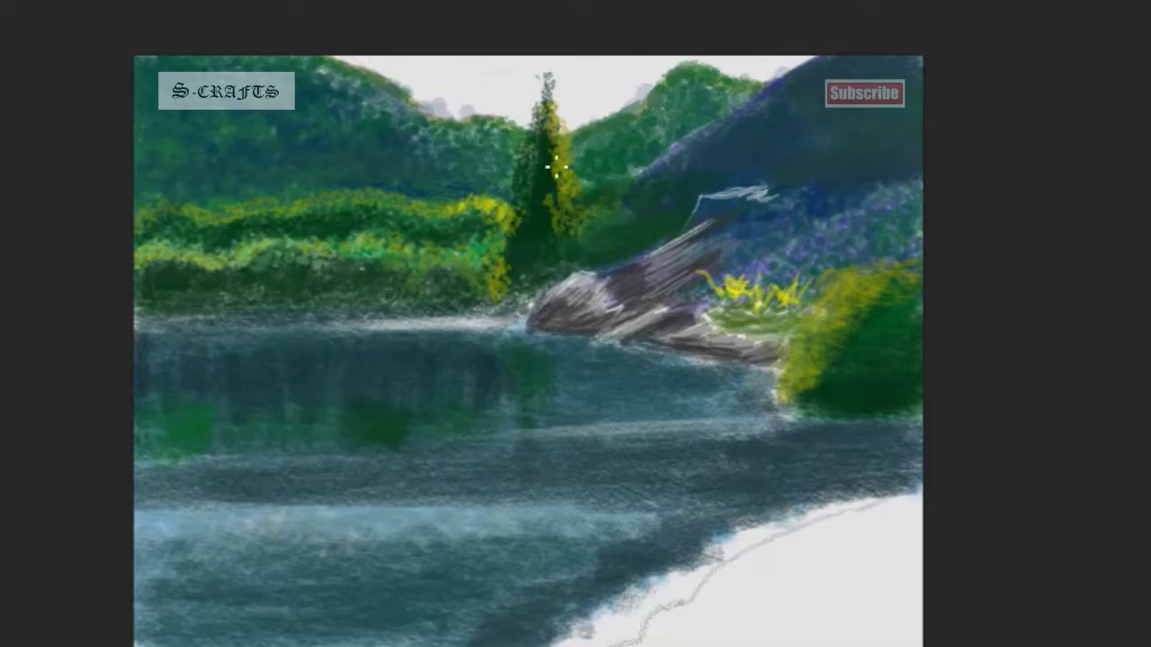
# - Darken the yellow-green left bushes and add lighter texture to the middle mountain
pyautogui.moveTo(282, 262); pyautogui.dragTo(460, 290)
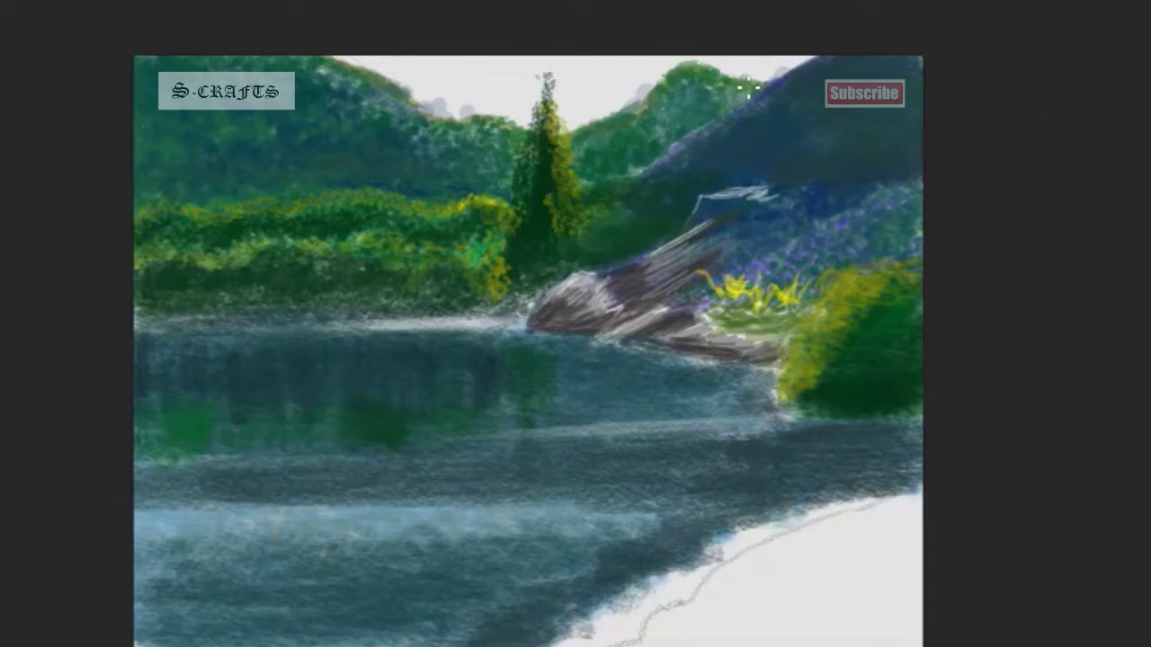
pyautogui.moveTo(666, 110)
pyautogui.mouseDown()
pyautogui.moveTo(629, 162)
pyautogui.moveTo(699, 88)
pyautogui.mouseUp()
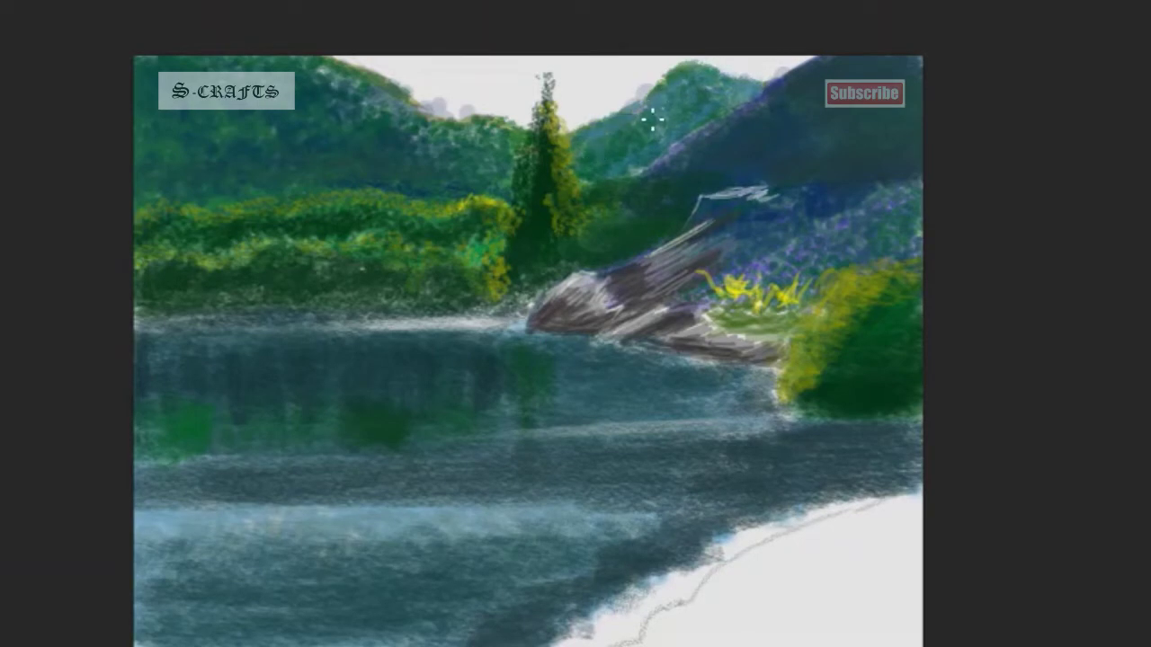
pyautogui.moveTo(652, 118); pyautogui.dragTo(680, 80)
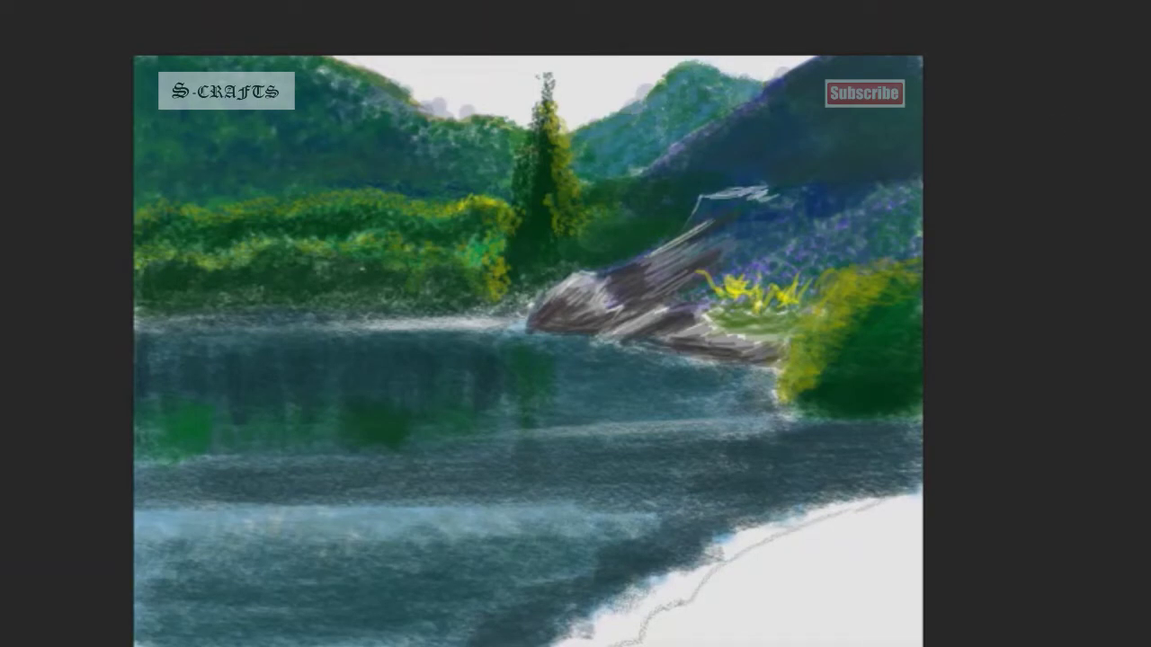
pyautogui.press('Return')
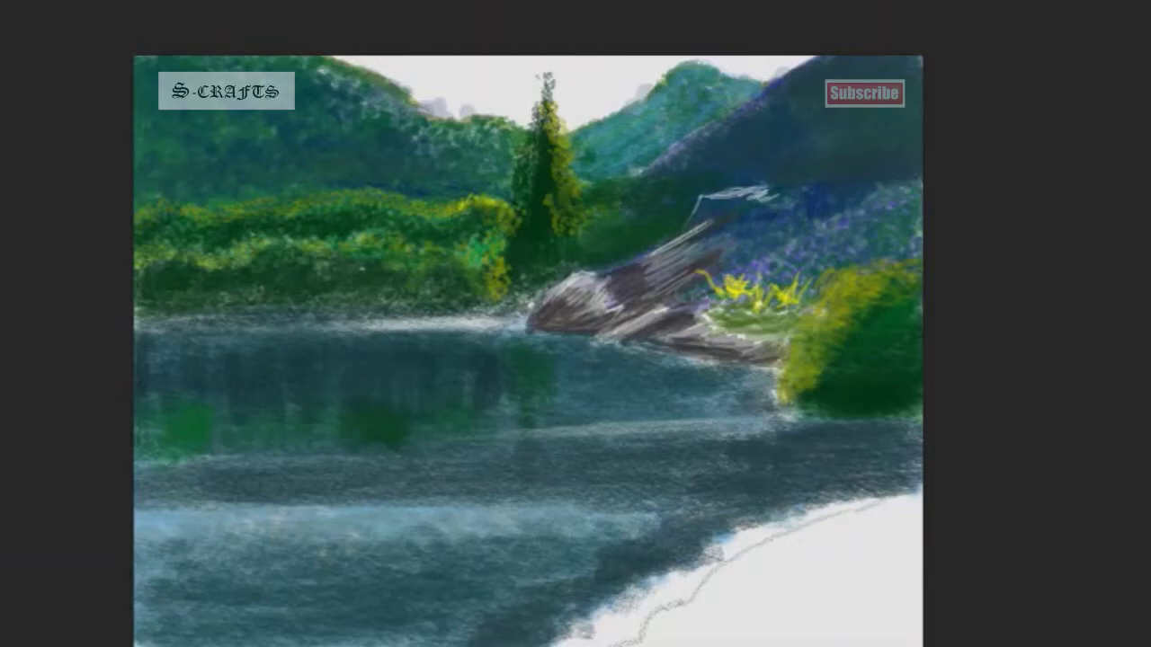
# - Choose a lighter teal and stroke it diagonally across the left and middle mountain slopes
pyautogui.click(593, 192)
pyautogui.press('Return')
pyautogui.moveTo(395, 151)
pyautogui.mouseDown()
pyautogui.moveTo(419, 188)
pyautogui.moveTo(206, 174)
pyautogui.moveTo(334, 136)
pyautogui.moveTo(369, 101)
pyautogui.moveTo(306, 79)
pyautogui.mouseUp()
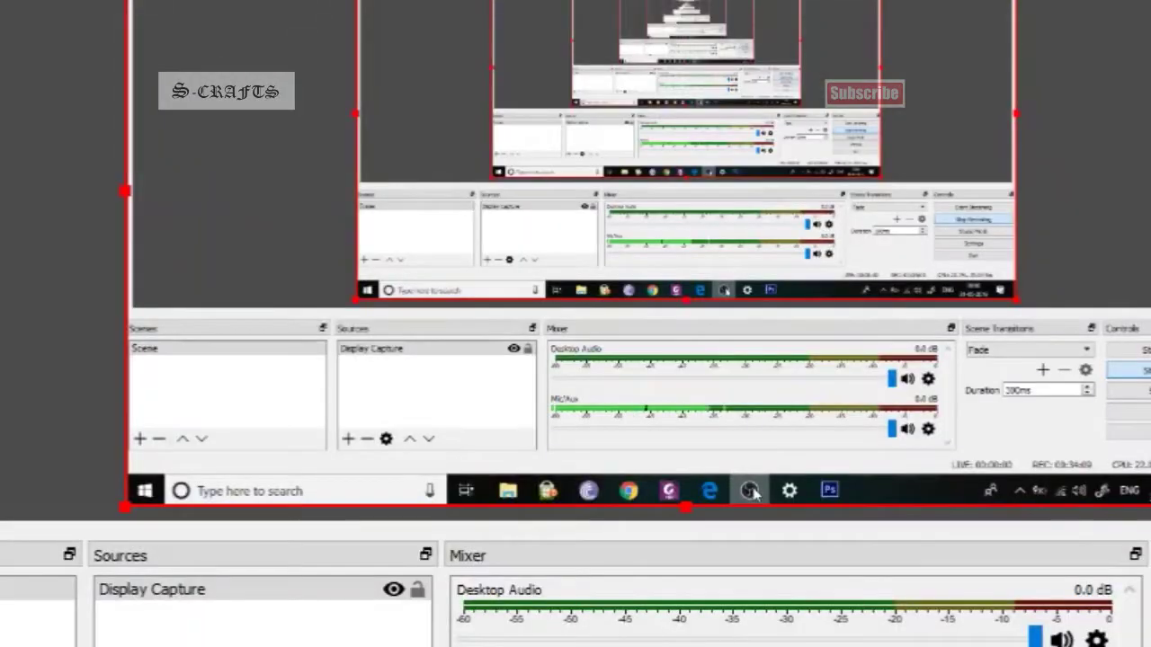
pyautogui.moveTo(647, 144); pyautogui.dragTo(725, 105)
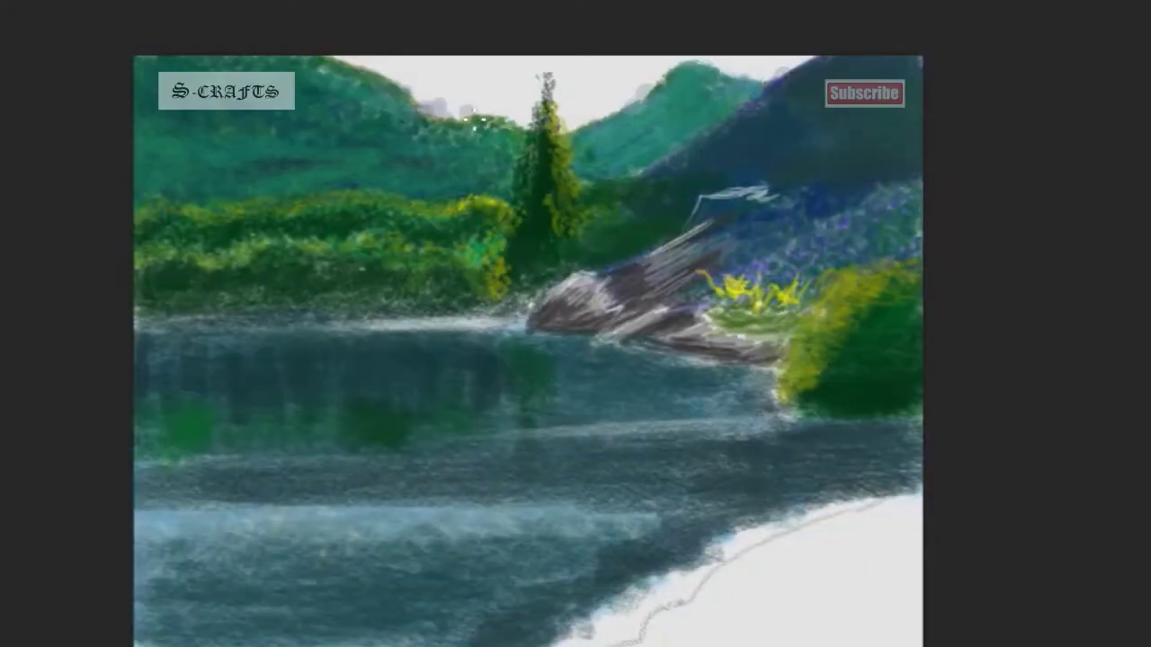
pyautogui.moveTo(369, 140)
pyautogui.mouseDown()
pyautogui.moveTo(296, 158)
pyautogui.moveTo(184, 94)
pyautogui.mouseUp()
pyautogui.moveTo(258, 130); pyautogui.dragTo(177, 109)
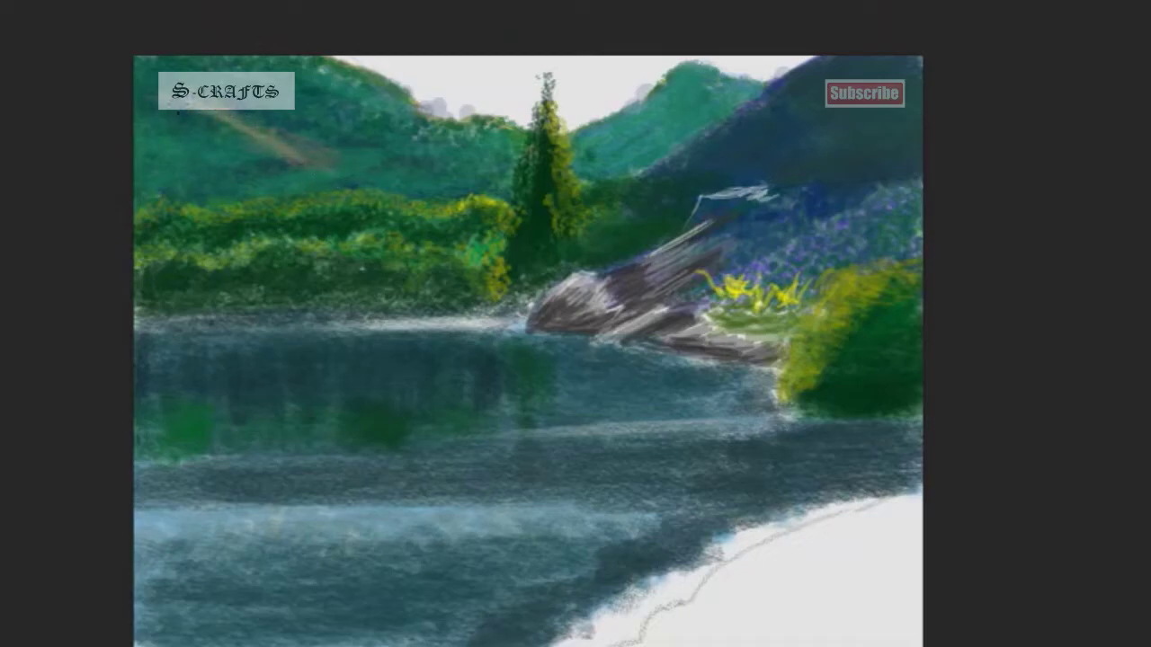
pyautogui.moveTo(141, 146); pyautogui.dragTo(197, 176)
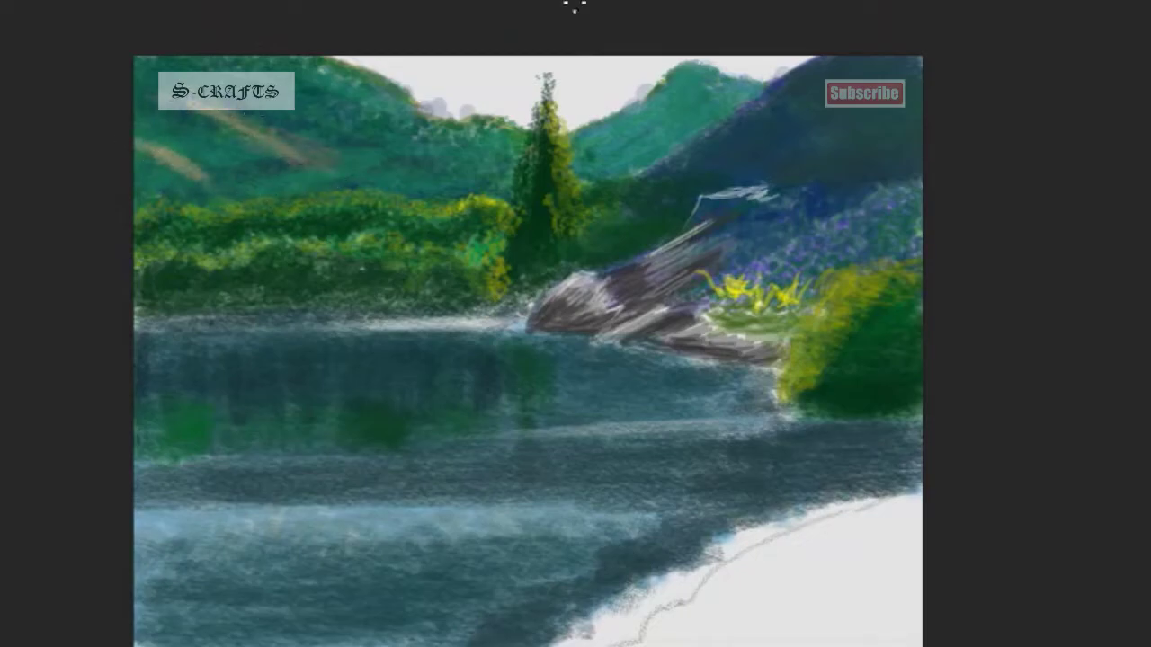
pyautogui.moveTo(481, 168); pyautogui.dragTo(413, 118)
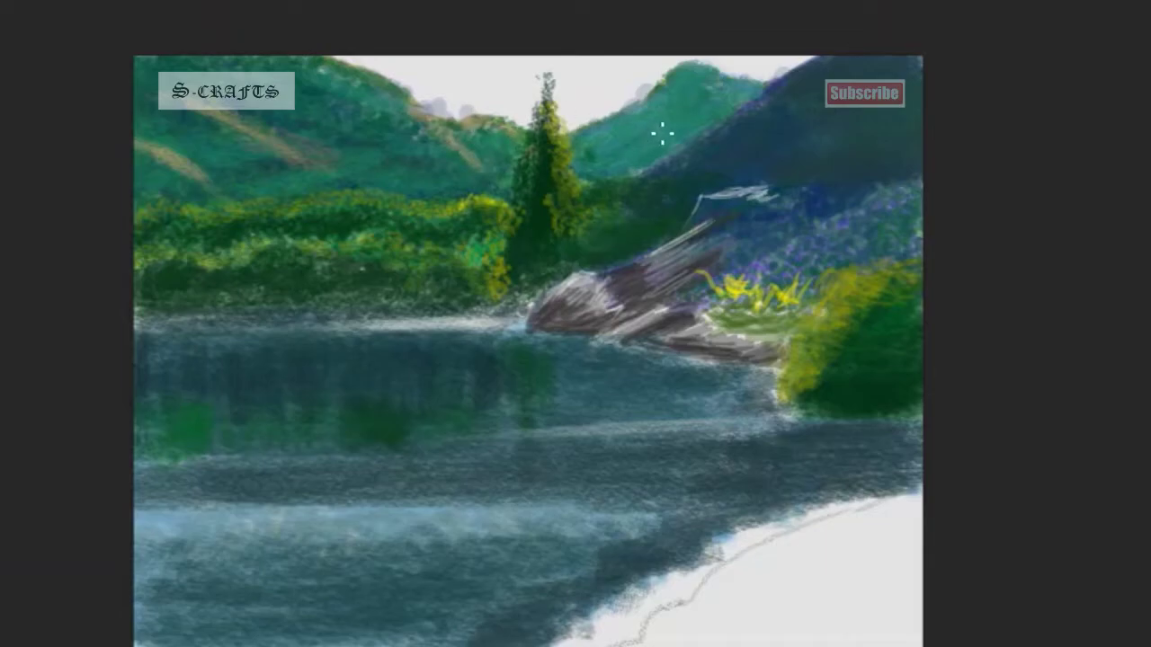
pyautogui.moveTo(582, 143); pyautogui.dragTo(676, 88)
pyautogui.moveTo(640, 160); pyautogui.dragTo(684, 95)
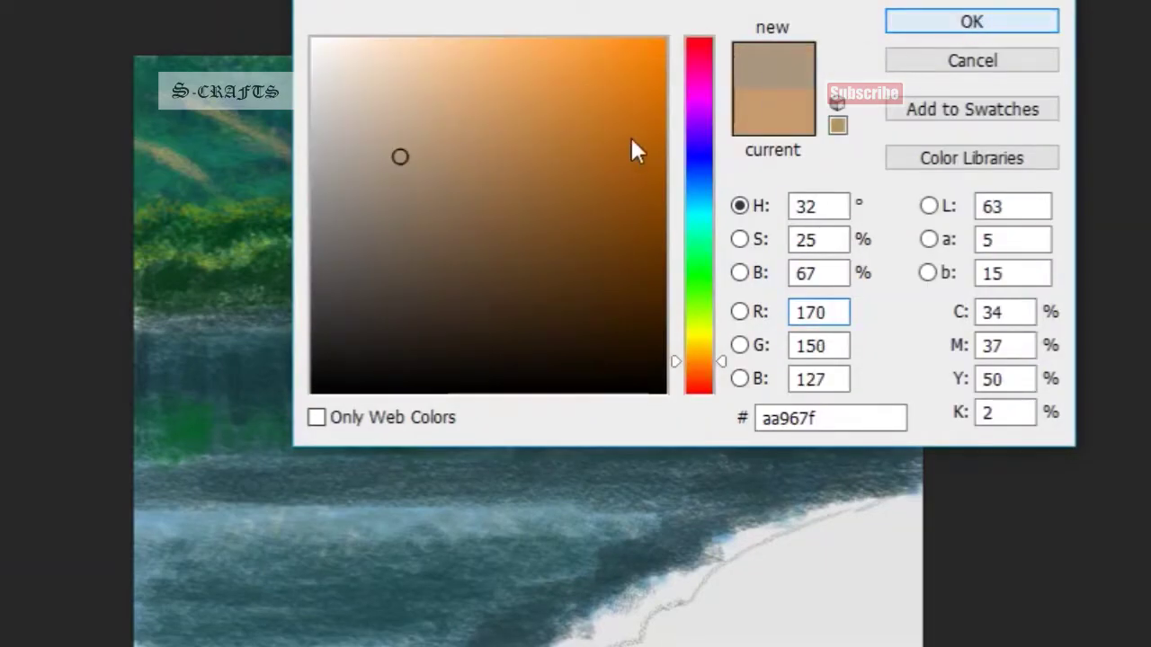
# - Streak light tan over the left hillsides, grey-blue on the right mountain, tan on the shore
pyautogui.press('Return')
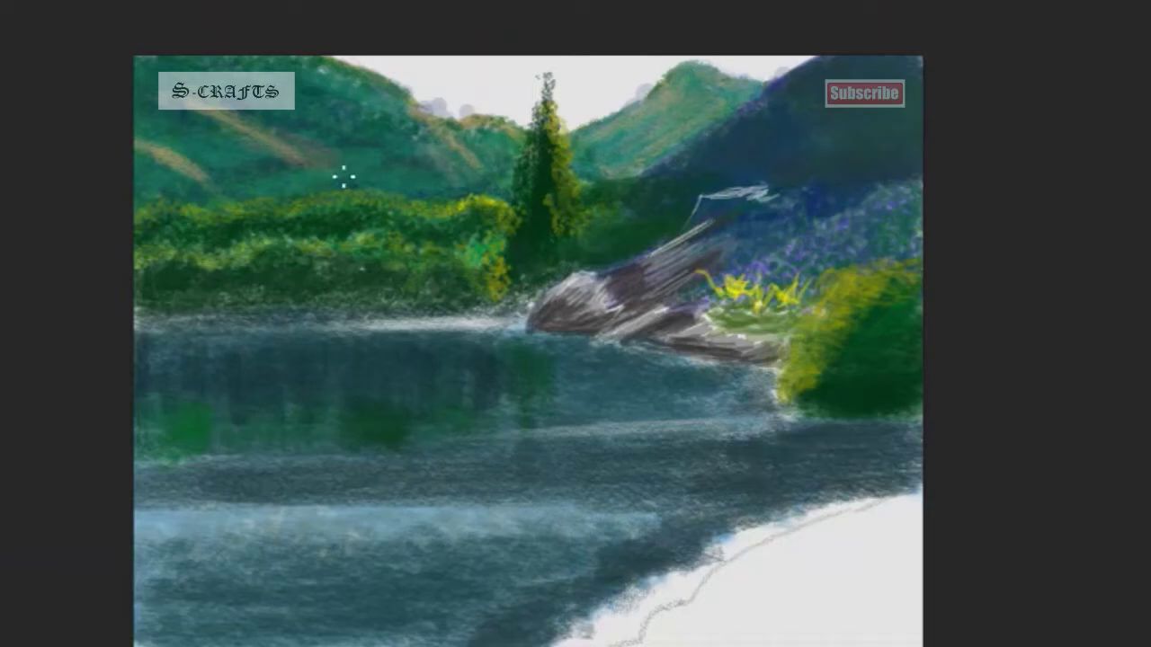
pyautogui.moveTo(207, 115); pyautogui.dragTo(324, 138)
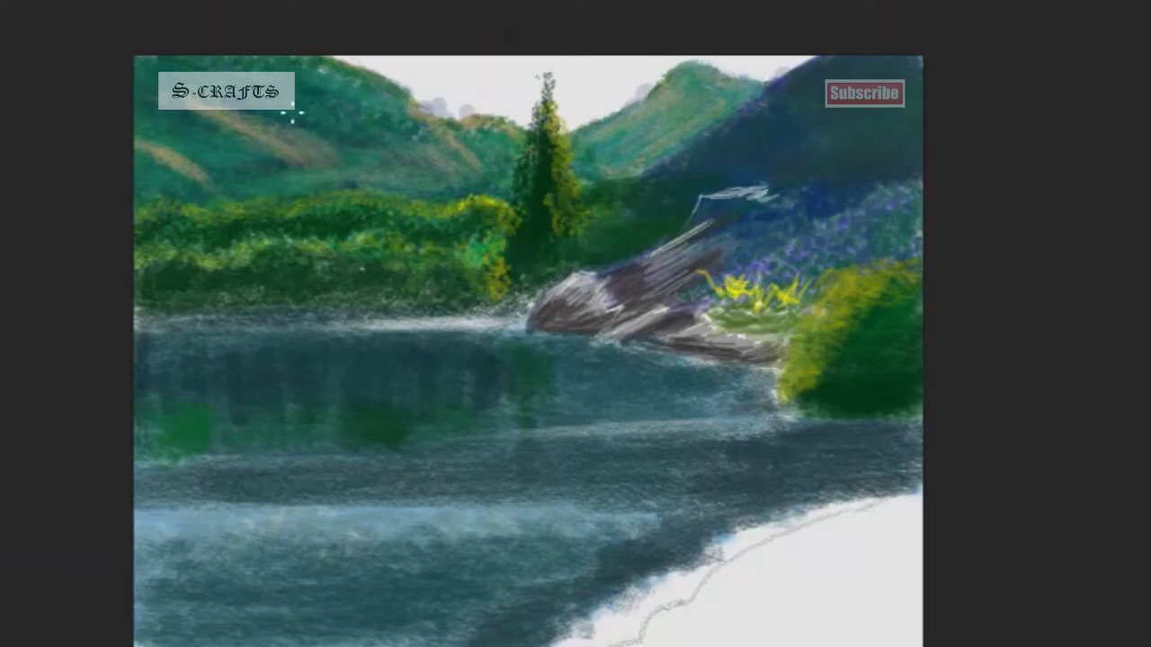
pyautogui.moveTo(306, 70); pyautogui.dragTo(381, 149)
pyautogui.moveTo(396, 108); pyautogui.dragTo(319, 70)
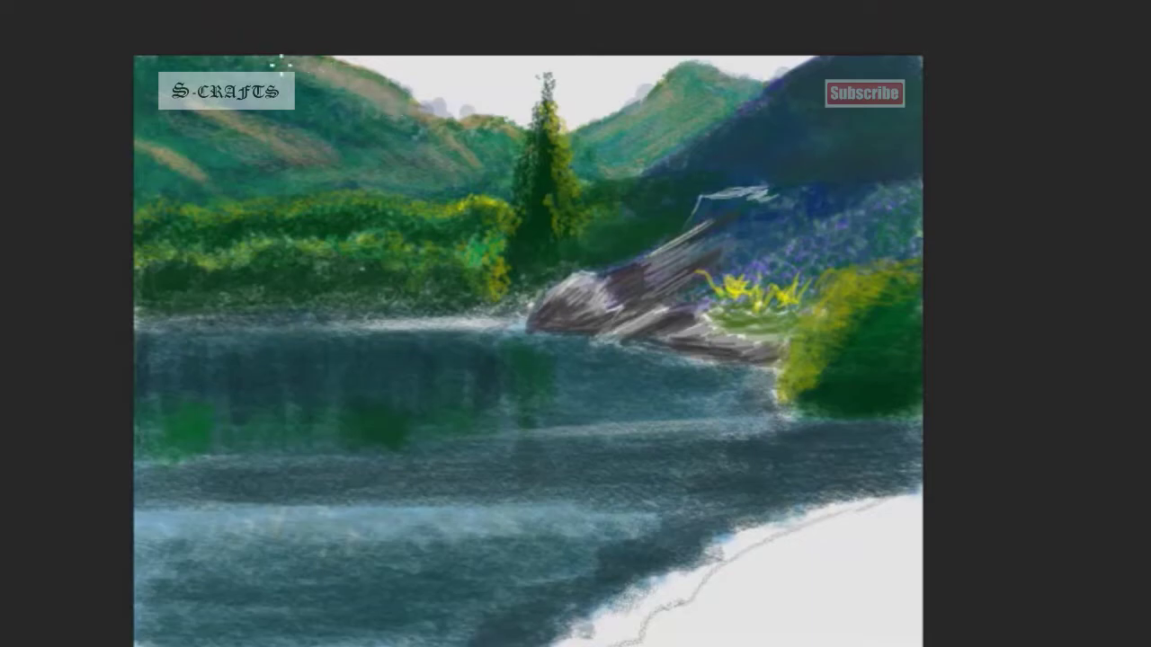
pyautogui.moveTo(300, 167); pyautogui.dragTo(345, 169)
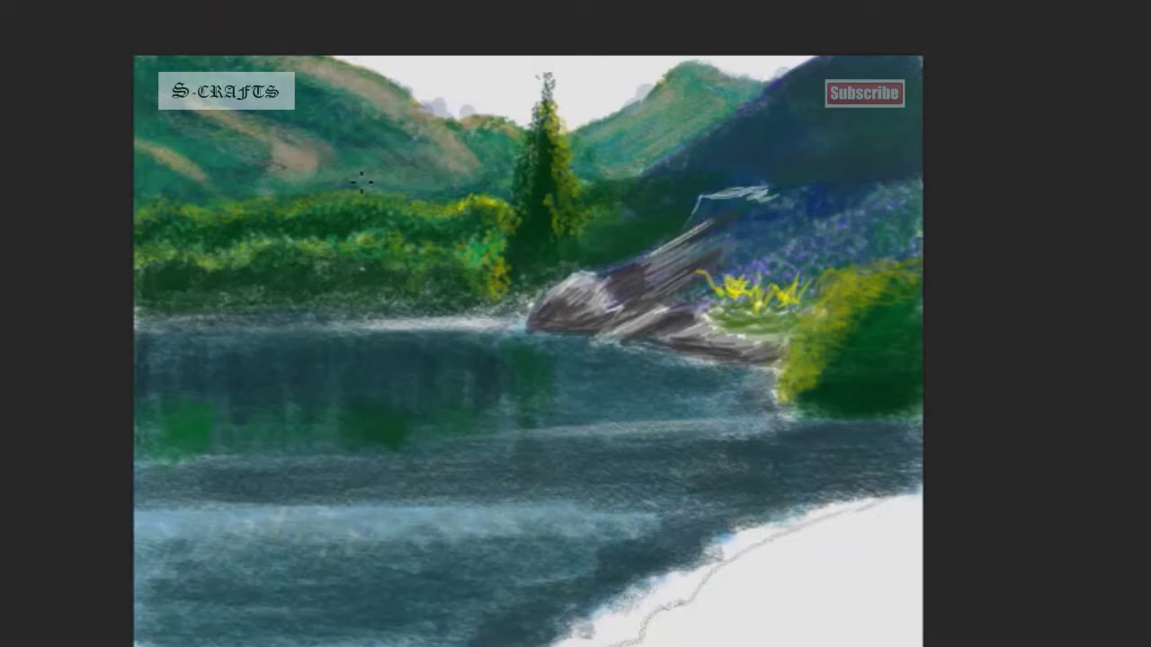
pyautogui.moveTo(248, 194); pyautogui.dragTo(152, 164)
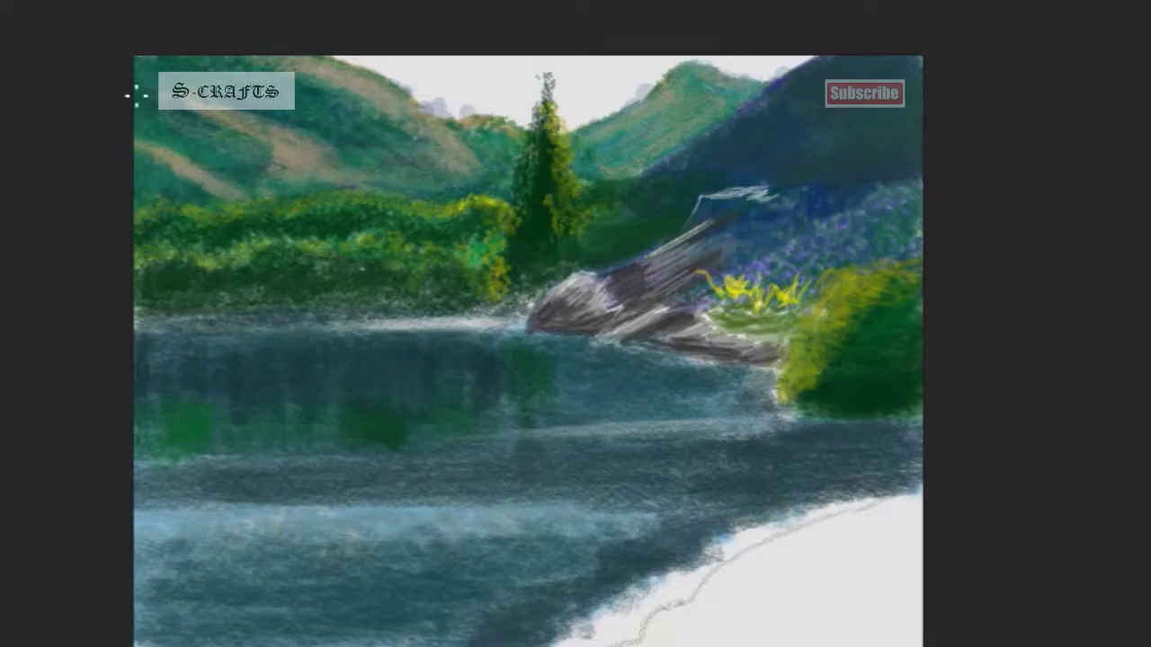
pyautogui.moveTo(127, 120); pyautogui.dragTo(202, 149)
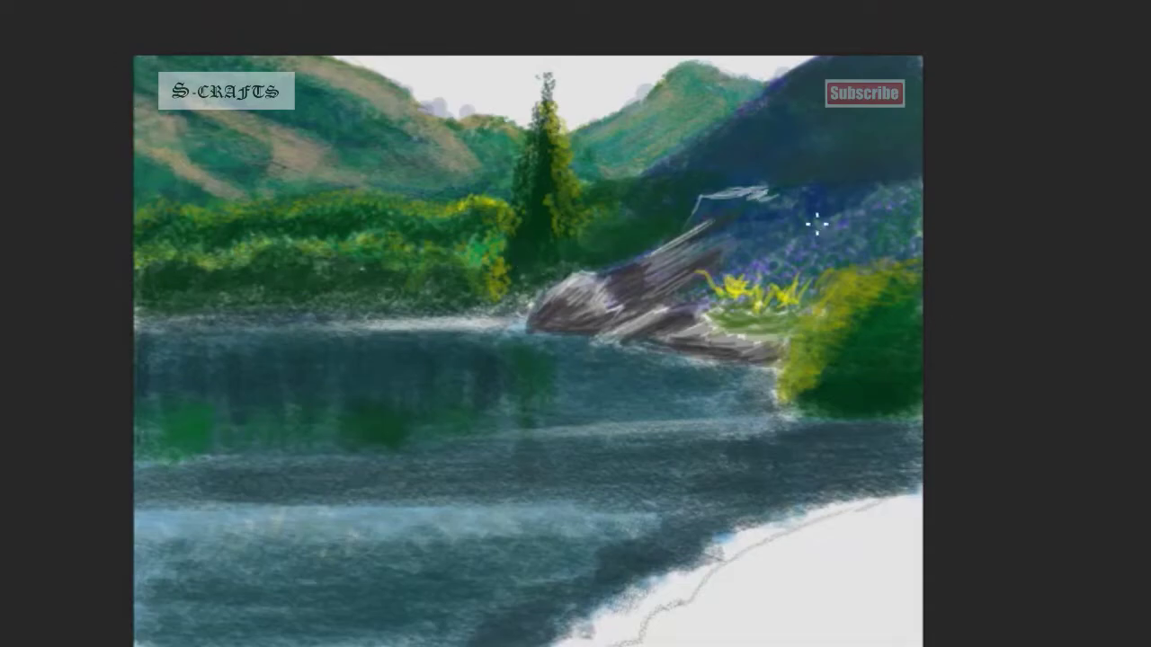
pyautogui.moveTo(782, 181)
pyautogui.mouseDown()
pyautogui.moveTo(860, 167)
pyautogui.moveTo(878, 120)
pyautogui.moveTo(938, 95)
pyautogui.mouseUp()
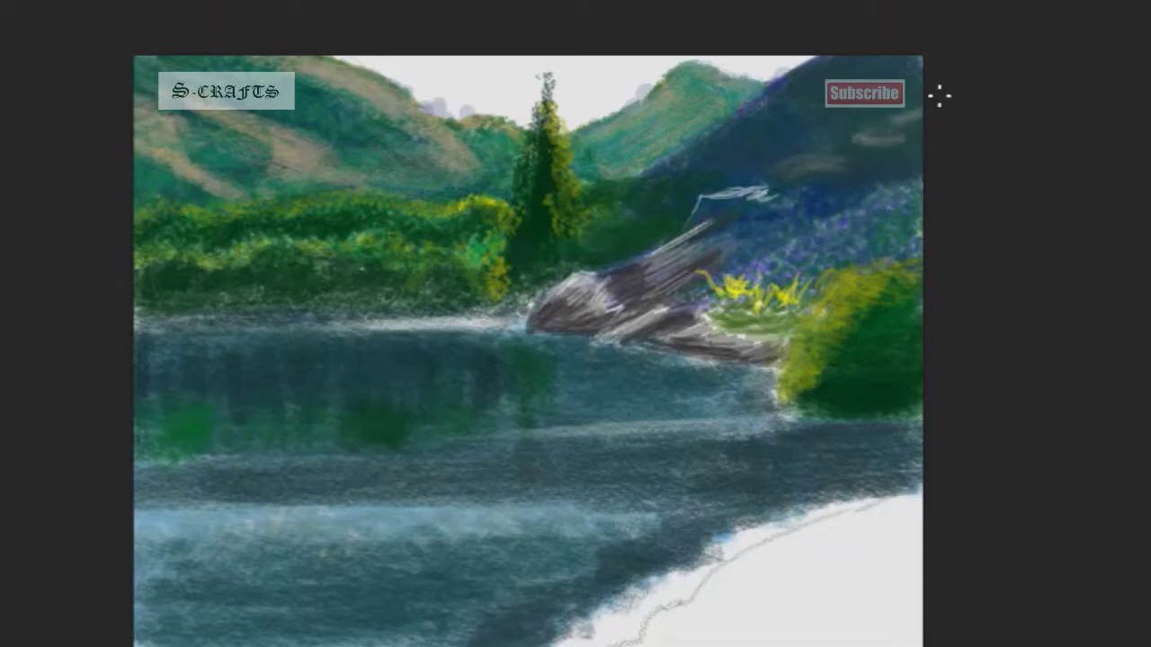
pyautogui.moveTo(905, 585)
pyautogui.mouseDown()
pyautogui.moveTo(745, 627)
pyautogui.moveTo(764, 543)
pyautogui.moveTo(852, 629)
pyautogui.moveTo(773, 549)
pyautogui.mouseUp()
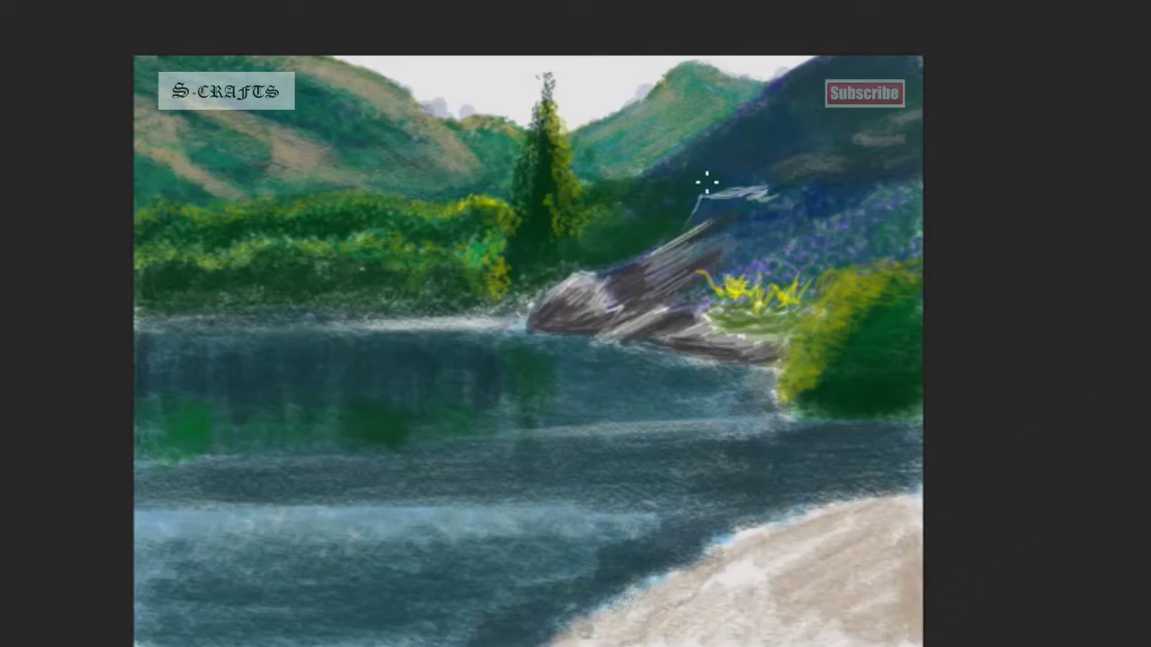
# - Choose a dark green and brush a grass base over the lower-right shore
pyautogui.click(138, 617)
pyautogui.press('Return')
pyautogui.moveTo(719, 585)
pyautogui.mouseDown()
pyautogui.moveTo(919, 591)
pyautogui.moveTo(885, 508)
pyautogui.moveTo(732, 532)
pyautogui.moveTo(593, 630)
pyautogui.moveTo(566, 629)
pyautogui.moveTo(647, 594)
pyautogui.moveTo(665, 631)
pyautogui.moveTo(715, 585)
pyautogui.moveTo(733, 620)
pyautogui.moveTo(758, 611)
pyautogui.moveTo(812, 539)
pyautogui.moveTo(814, 557)
pyautogui.moveTo(860, 585)
pyautogui.moveTo(836, 540)
pyautogui.moveTo(895, 551)
pyautogui.moveTo(763, 629)
pyautogui.moveTo(746, 620)
pyautogui.moveTo(899, 575)
pyautogui.moveTo(785, 585)
pyautogui.moveTo(719, 612)
pyautogui.moveTo(683, 602)
pyautogui.moveTo(841, 566)
pyautogui.moveTo(863, 504)
pyautogui.mouseUp()
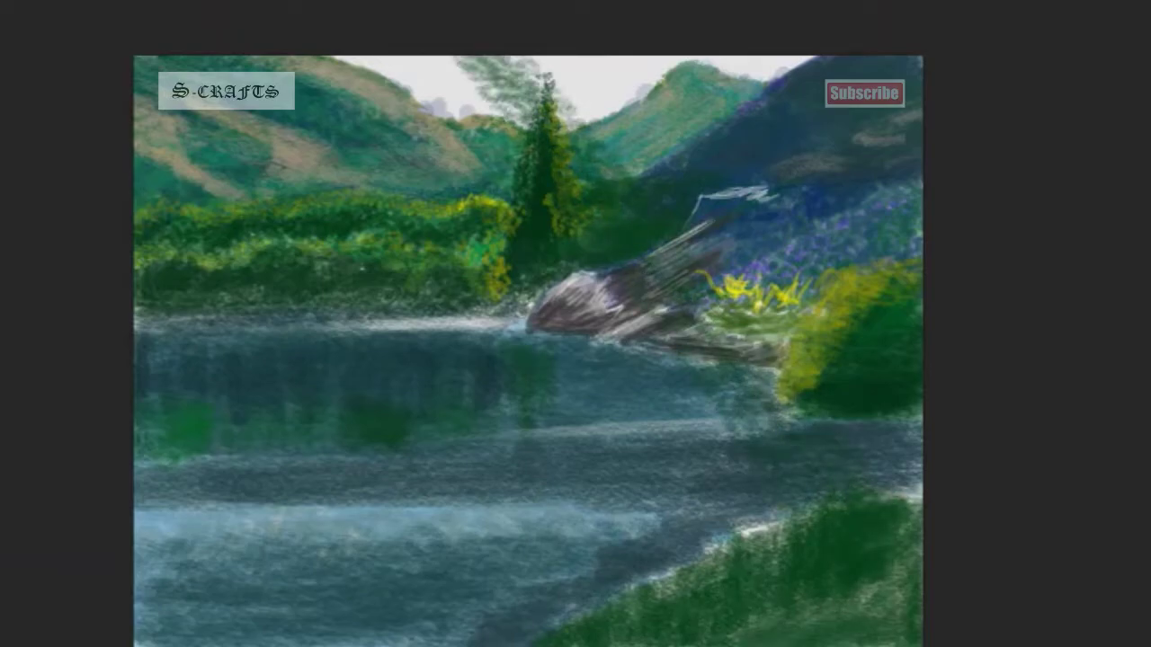
pyautogui.press('F5')
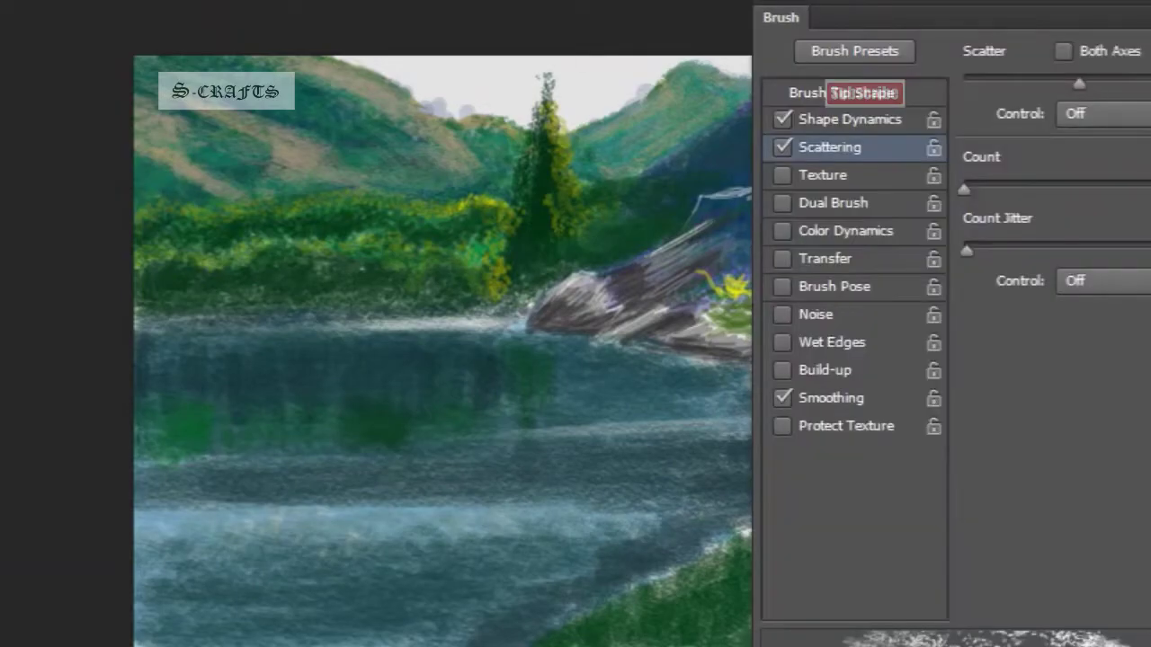
# - Switch the brush to its plain tip shape and stroke light blades at the grass's right edge
pyautogui.click(854, 92)
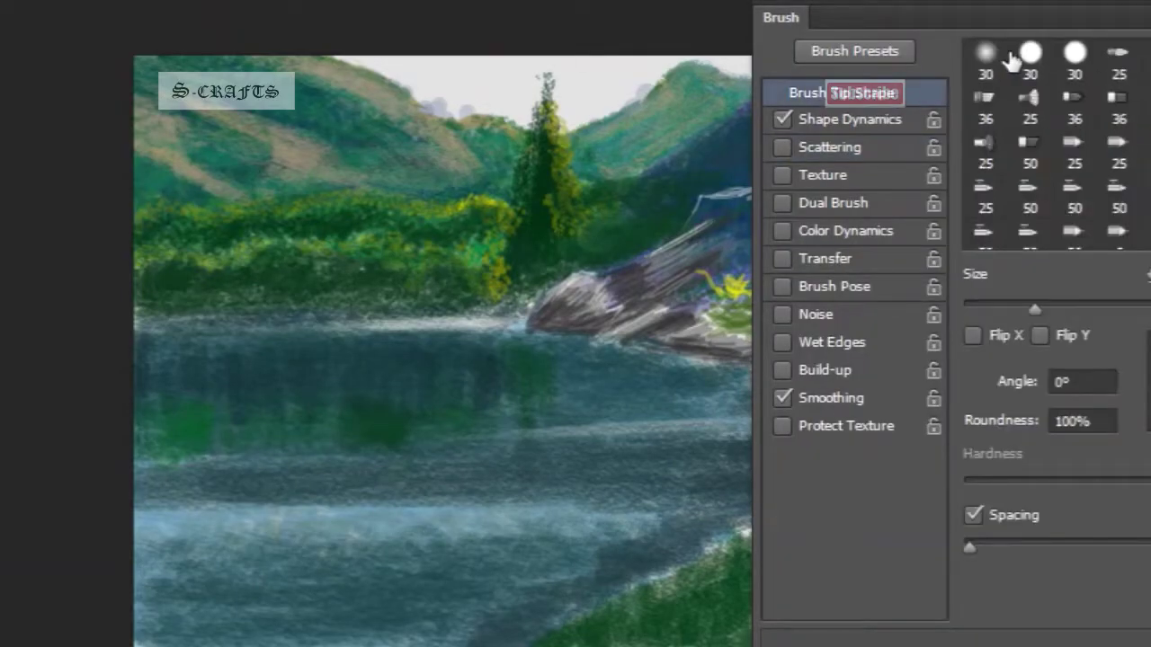
pyautogui.press('F5')
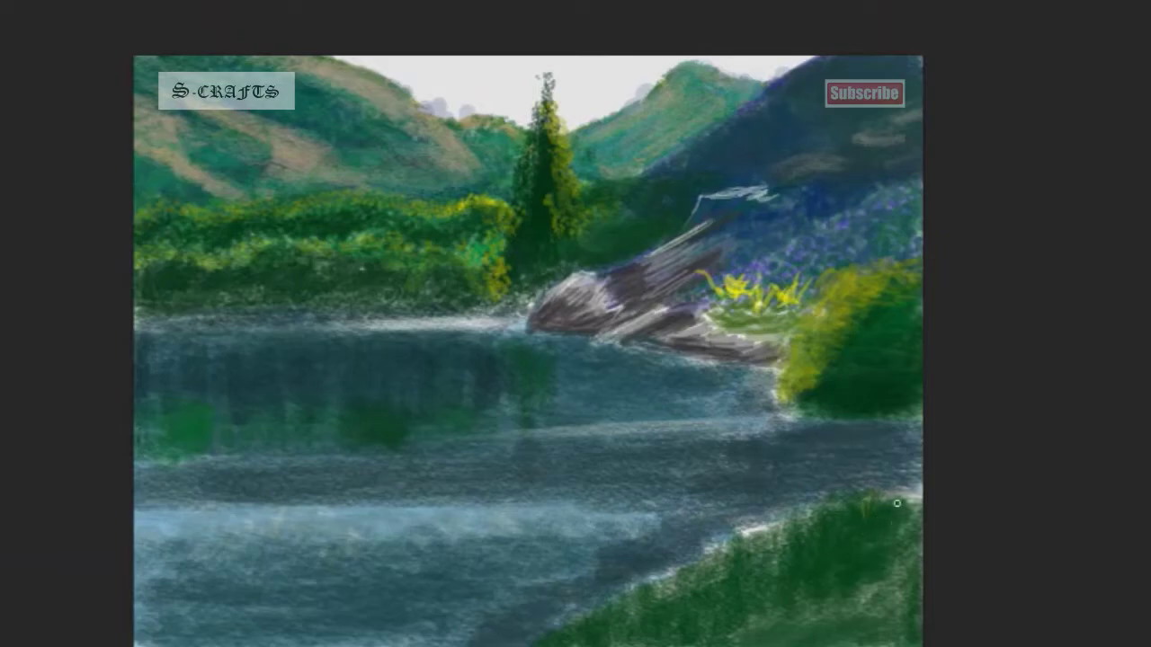
pyautogui.moveTo(883, 496); pyautogui.dragTo(825, 497)
# - Undo stray yellow strokes, then paint light grass blades along the bottom grass edge
pyautogui.moveTo(643, 572)
pyautogui.mouseDown()
pyautogui.moveTo(640, 548)
pyautogui.moveTo(568, 539)
pyautogui.mouseUp()
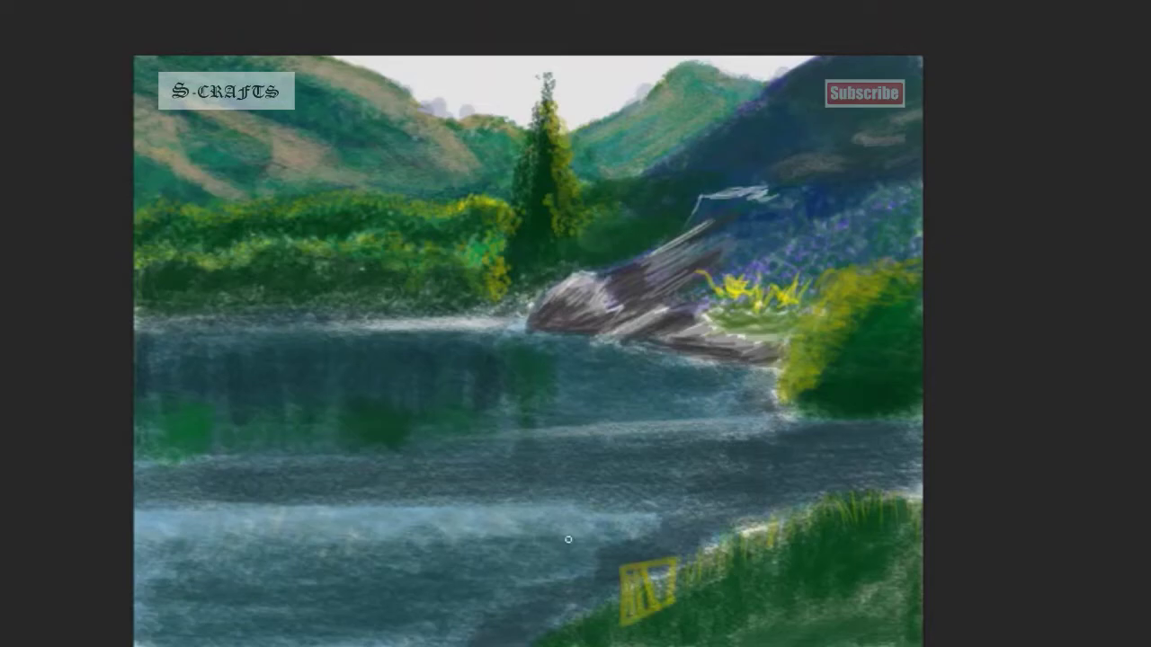
pyautogui.hotkey('ctrl', 'z')
pyautogui.hotkey('ctrl', 'z')
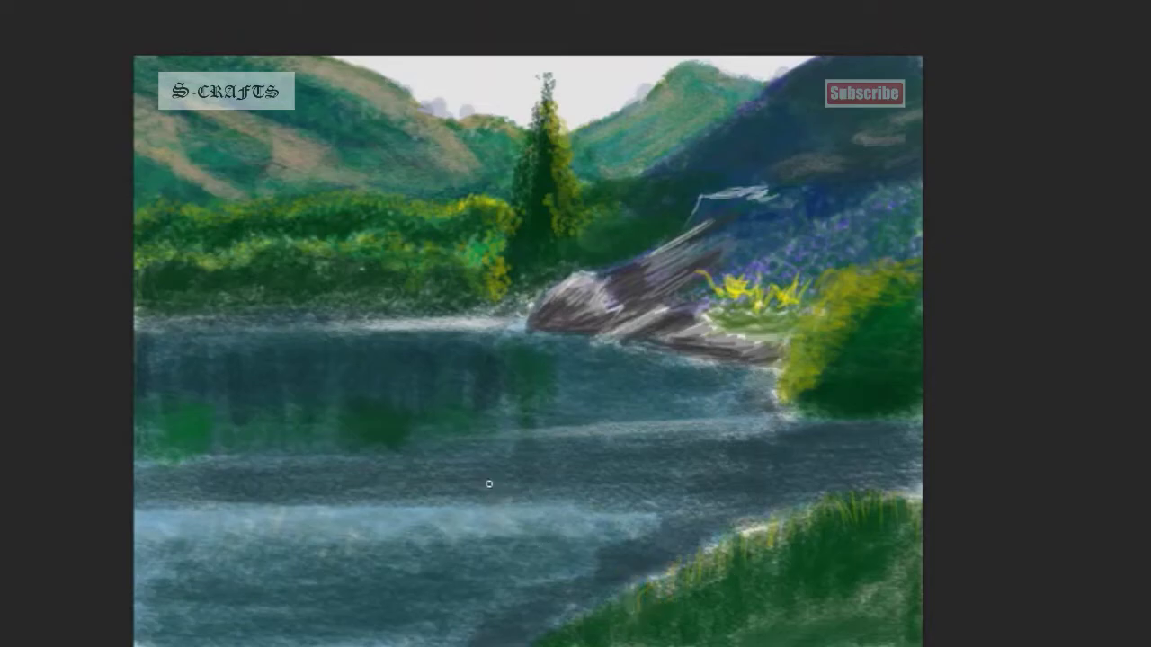
pyautogui.moveTo(591, 626); pyautogui.dragTo(587, 585)
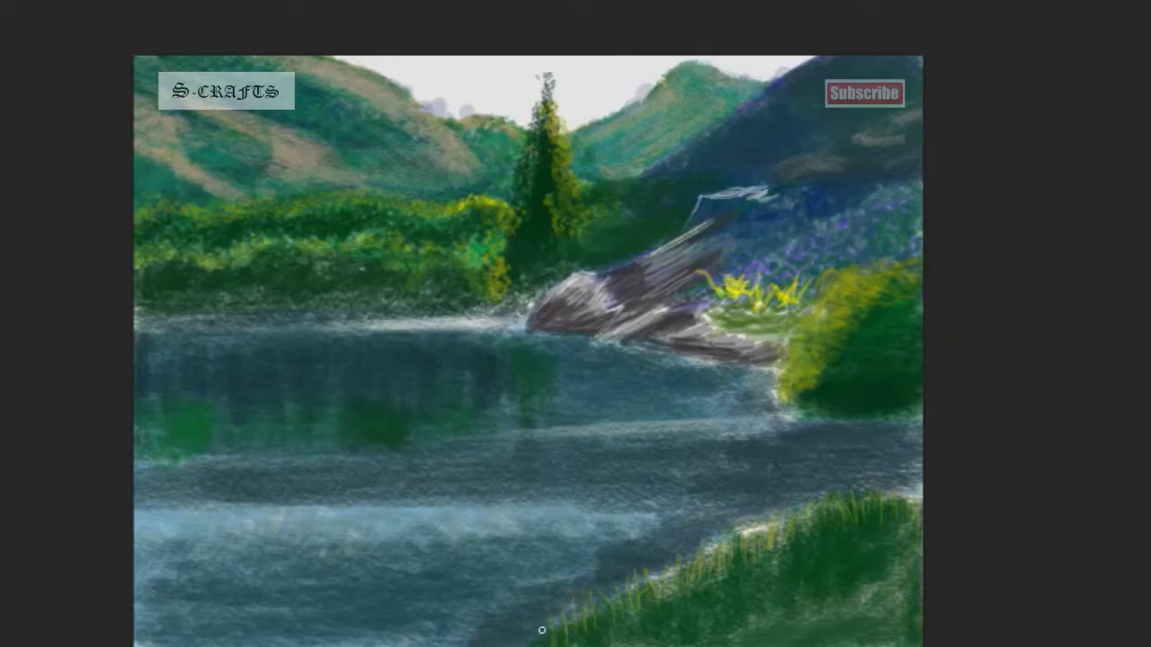
pyautogui.moveTo(578, 645); pyautogui.dragTo(577, 624)
pyautogui.moveTo(606, 646)
pyautogui.mouseDown()
pyautogui.moveTo(609, 606)
pyautogui.moveTo(649, 584)
pyautogui.moveTo(684, 534)
pyautogui.mouseUp()
pyautogui.moveTo(655, 574); pyautogui.dragTo(668, 536)
pyautogui.moveTo(620, 619); pyautogui.dragTo(611, 568)
pyautogui.moveTo(591, 634); pyautogui.dragTo(591, 566)
pyautogui.moveTo(548, 646); pyautogui.dragTo(557, 604)
pyautogui.moveTo(620, 631)
pyautogui.mouseDown()
pyautogui.moveTo(620, 562)
pyautogui.moveTo(643, 538)
pyautogui.mouseUp()
pyautogui.moveTo(697, 609); pyautogui.dragTo(694, 532)
pyautogui.moveTo(759, 565); pyautogui.dragTo(766, 504)
# - Fill the right side of the grass patch with light vertical blades
pyautogui.moveTo(795, 571); pyautogui.dragTo(800, 494)
pyautogui.moveTo(814, 564)
pyautogui.mouseDown()
pyautogui.moveTo(822, 485)
pyautogui.moveTo(847, 477)
pyautogui.mouseUp()
pyautogui.moveTo(861, 538)
pyautogui.mouseDown()
pyautogui.moveTo(866, 469)
pyautogui.moveTo(903, 466)
pyautogui.mouseUp()
pyautogui.moveTo(911, 584); pyautogui.dragTo(915, 505)
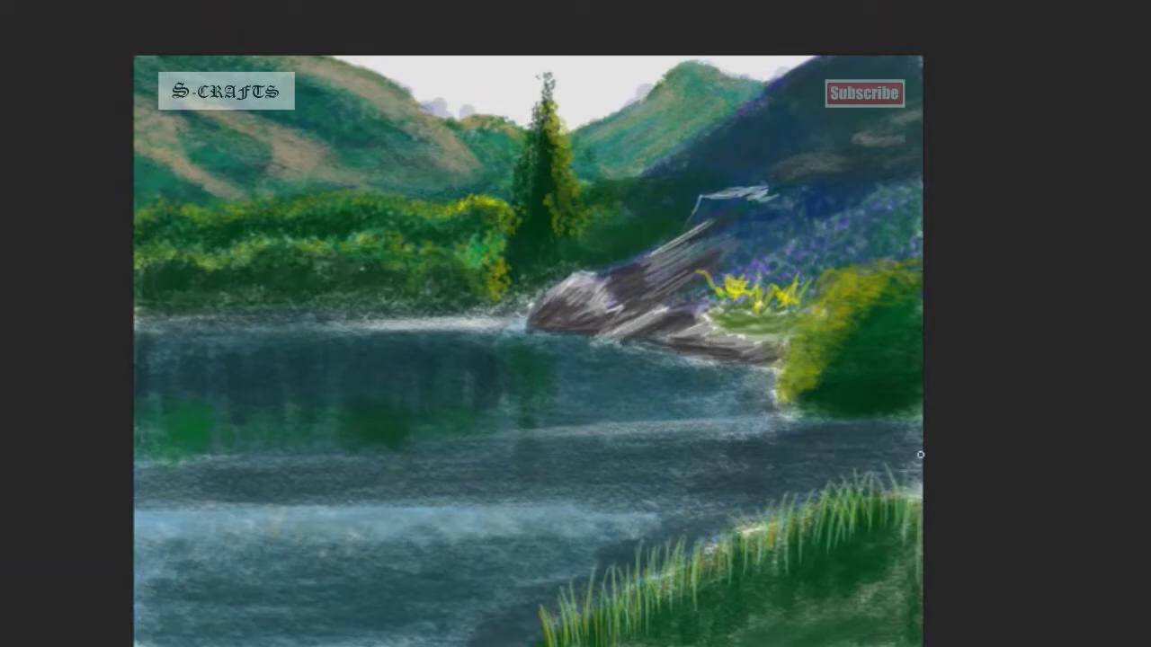
pyautogui.moveTo(910, 561); pyautogui.dragTo(914, 529)
pyautogui.moveTo(883, 575)
pyautogui.mouseDown()
pyautogui.moveTo(886, 503)
pyautogui.moveTo(876, 504)
pyautogui.mouseUp()
pyautogui.moveTo(854, 588)
pyautogui.mouseDown()
pyautogui.moveTo(862, 526)
pyautogui.moveTo(843, 530)
pyautogui.mouseUp()
pyautogui.moveTo(820, 597)
pyautogui.mouseDown()
pyautogui.moveTo(825, 531)
pyautogui.moveTo(896, 507)
pyautogui.mouseUp()
pyautogui.moveTo(917, 617); pyautogui.dragTo(919, 586)
pyautogui.moveTo(915, 646); pyautogui.dragTo(919, 604)
pyautogui.moveTo(791, 613); pyautogui.dragTo(800, 554)
# - Paint dark grass blades across the foreground and right grass
pyautogui.moveTo(773, 601); pyautogui.dragTo(778, 538)
pyautogui.moveTo(705, 604); pyautogui.dragTo(699, 547)
pyautogui.moveTo(651, 617); pyautogui.dragTo(649, 581)
pyautogui.moveTo(622, 633); pyautogui.dragTo(618, 582)
pyautogui.moveTo(575, 646); pyautogui.dragTo(586, 602)
pyautogui.moveTo(845, 561); pyautogui.dragTo(839, 500)
pyautogui.moveTo(884, 574); pyautogui.dragTo(881, 533)
pyautogui.moveTo(914, 629); pyautogui.dragTo(910, 550)
pyautogui.moveTo(872, 645)
pyautogui.mouseDown()
pyautogui.moveTo(865, 573)
pyautogui.moveTo(854, 584)
pyautogui.mouseUp()
pyautogui.moveTo(803, 625); pyautogui.dragTo(799, 588)
pyautogui.moveTo(766, 629); pyautogui.dragTo(770, 579)
pyautogui.moveTo(791, 633); pyautogui.dragTo(806, 571)
# - Add yellow-green blades and faint light blades along the bottom of the grass
pyautogui.moveTo(763, 618); pyautogui.dragTo(764, 575)
pyautogui.moveTo(713, 633)
pyautogui.mouseDown()
pyautogui.moveTo(707, 563)
pyautogui.moveTo(728, 593)
pyautogui.mouseUp()
pyautogui.moveTo(829, 642)
pyautogui.mouseDown()
pyautogui.moveTo(833, 589)
pyautogui.moveTo(854, 598)
pyautogui.mouseUp()
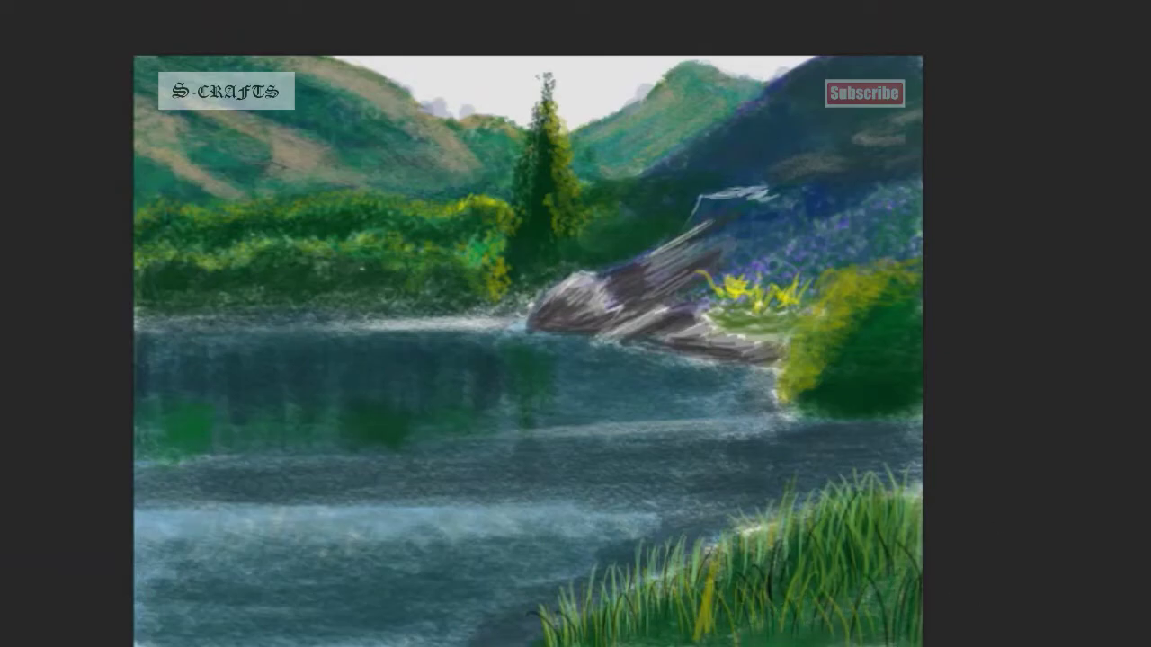
pyautogui.moveTo(658, 646); pyautogui.dragTo(658, 605)
pyautogui.moveTo(732, 633)
pyautogui.mouseDown()
pyautogui.moveTo(732, 601)
pyautogui.moveTo(748, 608)
pyautogui.mouseUp()
pyautogui.moveTo(778, 646); pyautogui.dragTo(791, 613)
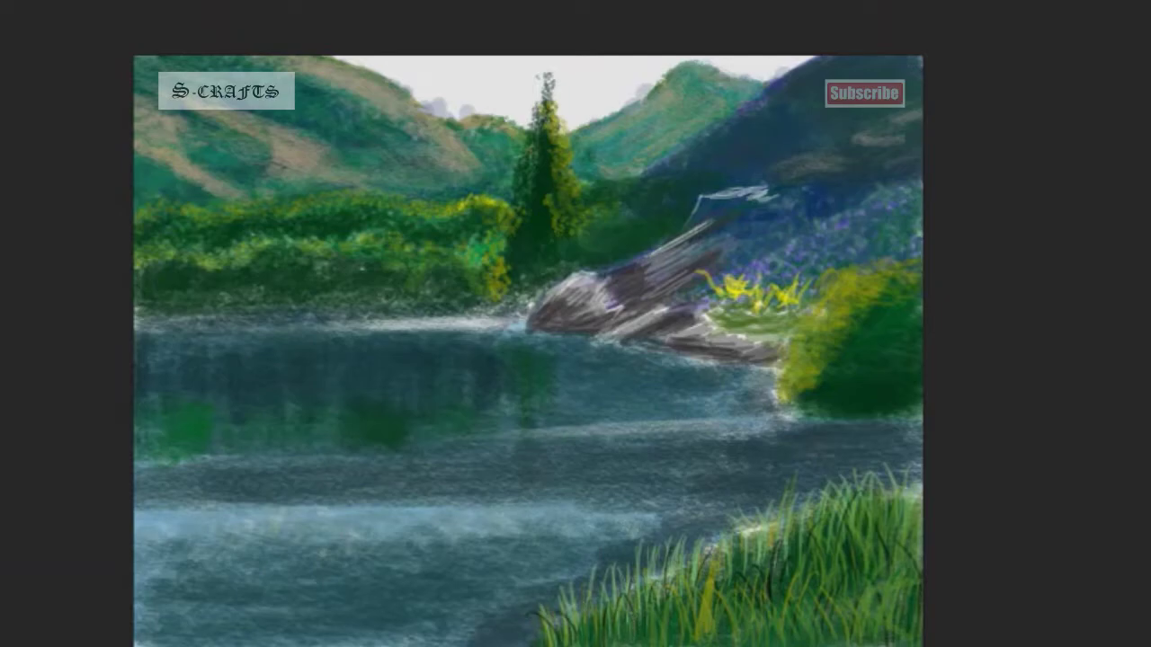
# - Layer bright yellow-green blades over the foreground grass, from its left edge to the middle
pyautogui.moveTo(677, 636); pyautogui.dragTo(677, 602)
pyautogui.moveTo(775, 612); pyautogui.dragTo(784, 549)
pyautogui.moveTo(673, 619); pyautogui.dragTo(673, 561)
pyautogui.moveTo(636, 635); pyautogui.dragTo(636, 572)
pyautogui.moveTo(651, 633); pyautogui.dragTo(651, 582)
pyautogui.moveTo(553, 629); pyautogui.dragTo(549, 570)
pyautogui.moveTo(589, 631); pyautogui.dragTo(594, 552)
pyautogui.moveTo(549, 638); pyautogui.dragTo(507, 600)
pyautogui.moveTo(701, 618); pyautogui.dragTo(688, 530)
pyautogui.moveTo(633, 594); pyautogui.dragTo(640, 548)
pyautogui.moveTo(753, 584)
pyautogui.mouseDown()
pyautogui.moveTo(753, 540)
pyautogui.moveTo(742, 537)
pyautogui.mouseUp()
pyautogui.moveTo(791, 566); pyautogui.dragTo(796, 517)
pyautogui.moveTo(809, 609); pyautogui.dragTo(820, 548)
pyautogui.moveTo(847, 585); pyautogui.dragTo(836, 507)
pyautogui.moveTo(870, 545); pyautogui.dragTo(877, 501)
pyautogui.moveTo(897, 532); pyautogui.dragTo(899, 477)
pyautogui.moveTo(813, 534); pyautogui.dragTo(820, 486)
pyautogui.moveTo(779, 554); pyautogui.dragTo(760, 499)
# - Add more light blades along the grass's right edge and across the whole foreground
pyautogui.moveTo(886, 575)
pyautogui.mouseDown()
pyautogui.moveTo(913, 503)
pyautogui.moveTo(903, 460)
pyautogui.mouseUp()
pyautogui.moveTo(886, 518); pyautogui.dragTo(885, 463)
pyautogui.moveTo(845, 534); pyautogui.dragTo(827, 479)
pyautogui.moveTo(795, 640)
pyautogui.mouseDown()
pyautogui.moveTo(798, 587)
pyautogui.moveTo(814, 570)
pyautogui.mouseUp()
pyautogui.moveTo(755, 629)
pyautogui.mouseDown()
pyautogui.moveTo(747, 577)
pyautogui.moveTo(771, 561)
pyautogui.mouseUp()
pyautogui.moveTo(788, 607); pyautogui.dragTo(794, 568)
pyautogui.moveTo(822, 594)
pyautogui.mouseDown()
pyautogui.moveTo(823, 551)
pyautogui.moveTo(856, 543)
pyautogui.mouseUp()
pyautogui.moveTo(598, 646)
pyautogui.mouseDown()
pyautogui.moveTo(603, 620)
pyautogui.moveTo(580, 624)
pyautogui.mouseUp()
pyautogui.moveTo(683, 646); pyautogui.dragTo(688, 600)
pyautogui.moveTo(728, 646); pyautogui.dragTo(719, 602)
pyautogui.moveTo(765, 643)
pyautogui.mouseDown()
pyautogui.moveTo(774, 579)
pyautogui.moveTo(800, 596)
pyautogui.mouseUp()
pyautogui.moveTo(850, 612); pyautogui.dragTo(850, 577)
pyautogui.moveTo(753, 528)
pyautogui.mouseDown()
pyautogui.moveTo(741, 496)
pyautogui.moveTo(764, 500)
pyautogui.mouseUp()
pyautogui.moveTo(710, 558)
pyautogui.mouseDown()
pyautogui.moveTo(697, 507)
pyautogui.moveTo(679, 541)
pyautogui.mouseUp()
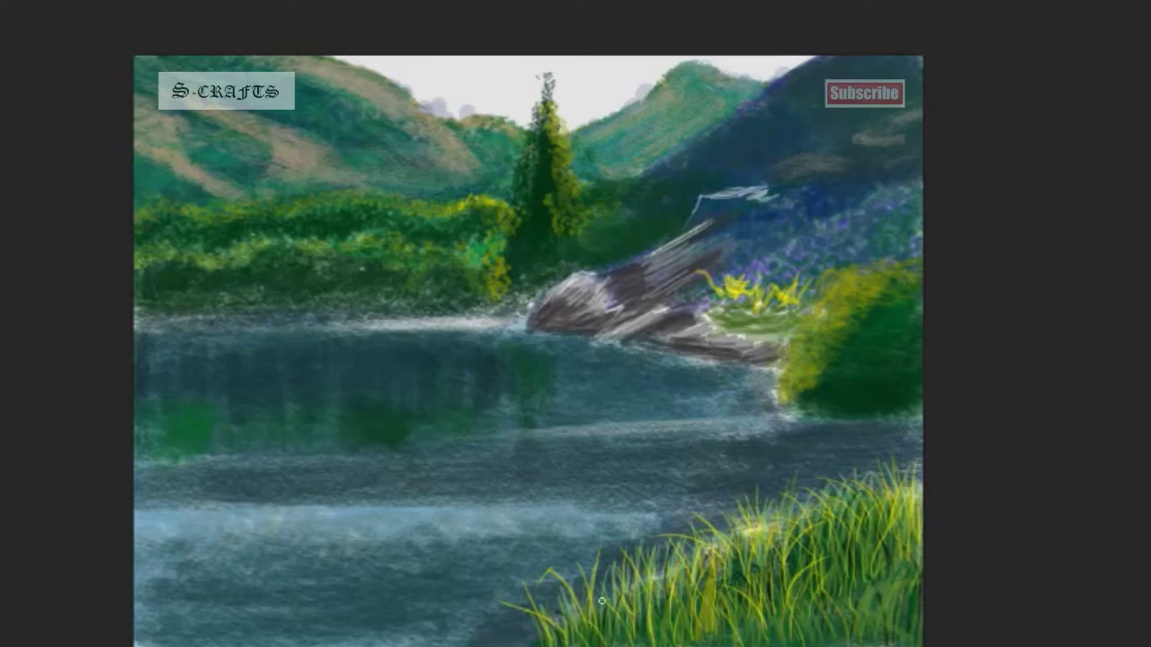
pyautogui.moveTo(565, 645)
pyautogui.mouseDown()
pyautogui.moveTo(580, 586)
pyautogui.moveTo(504, 630)
pyautogui.mouseUp()
pyautogui.moveTo(604, 597); pyautogui.dragTo(609, 562)
pyautogui.moveTo(638, 598)
pyautogui.mouseDown()
pyautogui.moveTo(640, 561)
pyautogui.moveTo(676, 534)
pyautogui.mouseUp()
pyautogui.moveTo(776, 561); pyautogui.dragTo(775, 534)
pyautogui.moveTo(841, 606); pyautogui.dragTo(840, 548)
pyautogui.moveTo(912, 574); pyautogui.dragTo(912, 538)
# - Paint darker blades among the foreground and lower-right grass
pyautogui.moveTo(683, 616); pyautogui.dragTo(684, 566)
pyautogui.moveTo(750, 599); pyautogui.dragTo(744, 568)
pyautogui.moveTo(701, 618); pyautogui.dragTo(694, 566)
pyautogui.moveTo(629, 645); pyautogui.dragTo(620, 609)
pyautogui.moveTo(827, 646)
pyautogui.mouseDown()
pyautogui.moveTo(820, 616)
pyautogui.moveTo(899, 594)
pyautogui.mouseUp()
pyautogui.moveTo(917, 640)
pyautogui.mouseDown()
pyautogui.moveTo(917, 593)
pyautogui.moveTo(879, 552)
pyautogui.mouseUp()
pyautogui.moveTo(840, 646); pyautogui.dragTo(842, 587)
pyautogui.moveTo(790, 637); pyautogui.dragTo(787, 600)
pyautogui.moveTo(755, 635); pyautogui.dragTo(753, 612)
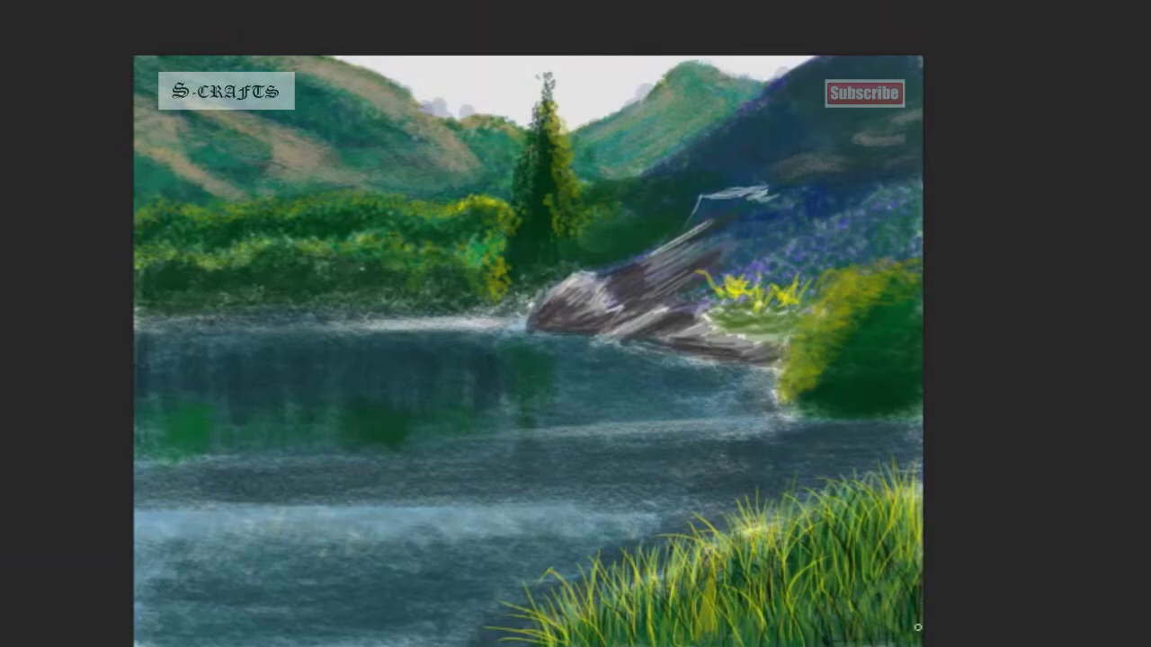
pyautogui.moveTo(877, 646); pyautogui.dragTo(865, 606)
# - Line the bottom and bottom-left edge of the grass with dark blades
pyautogui.moveTo(782, 645)
pyautogui.mouseDown()
pyautogui.moveTo(771, 613)
pyautogui.moveTo(743, 610)
pyautogui.mouseUp()
pyautogui.moveTo(719, 645); pyautogui.dragTo(693, 602)
pyautogui.moveTo(669, 645); pyautogui.dragTo(654, 615)
pyautogui.moveTo(647, 646); pyautogui.dragTo(634, 627)
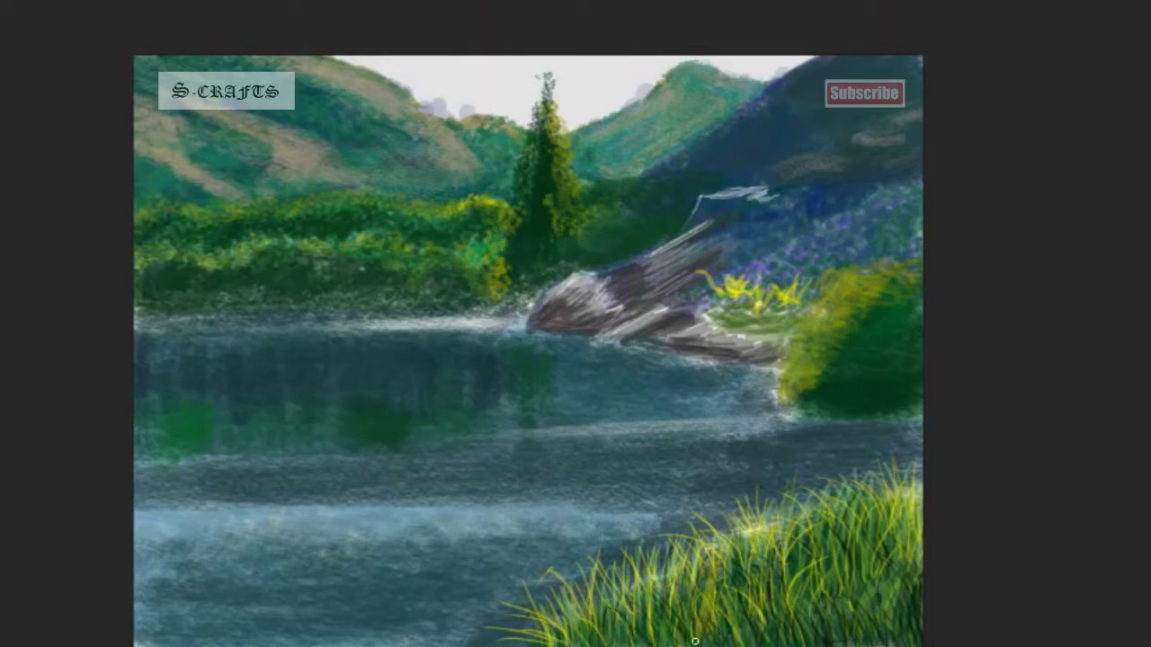
pyautogui.moveTo(877, 591); pyautogui.dragTo(864, 549)
pyautogui.moveTo(845, 572); pyautogui.dragTo(824, 541)
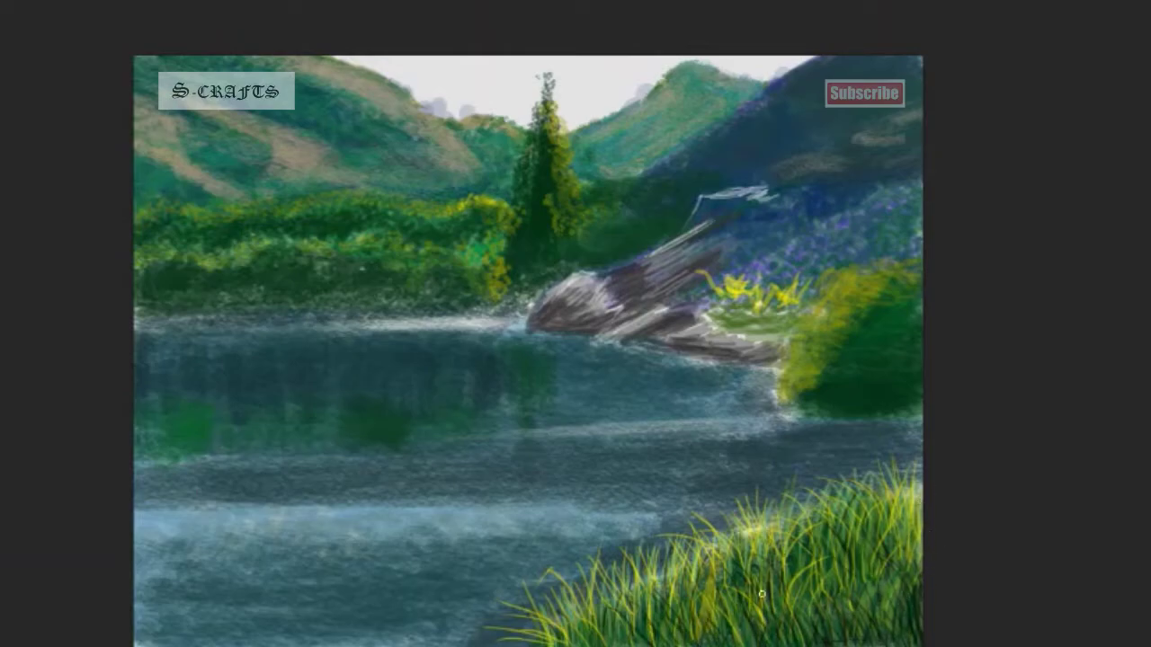
pyautogui.moveTo(550, 646); pyautogui.dragTo(536, 608)
pyautogui.moveTo(575, 644); pyautogui.dragTo(586, 606)
pyautogui.moveTo(624, 646); pyautogui.dragTo(612, 617)
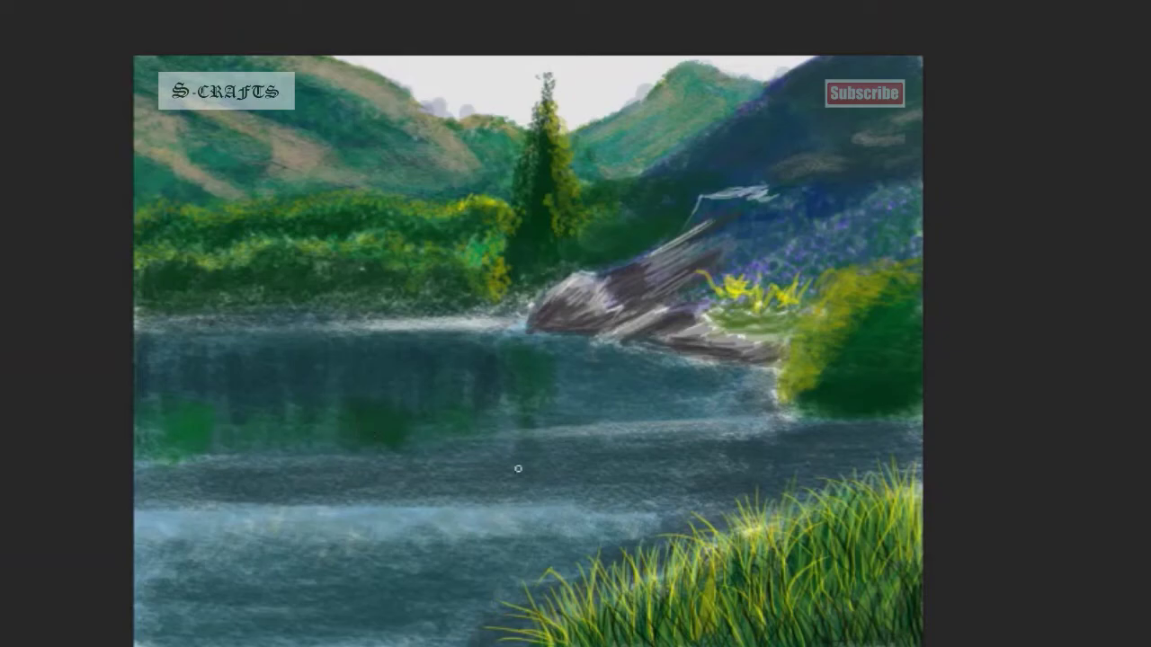
# - Darken a band across the lower water and paint the tree's dark reflection
pyautogui.press('F5')
pyautogui.press('F5')
pyautogui.press('F5')
pyautogui.press('F5')
pyautogui.moveTo(359, 551); pyautogui.dragTo(248, 574)
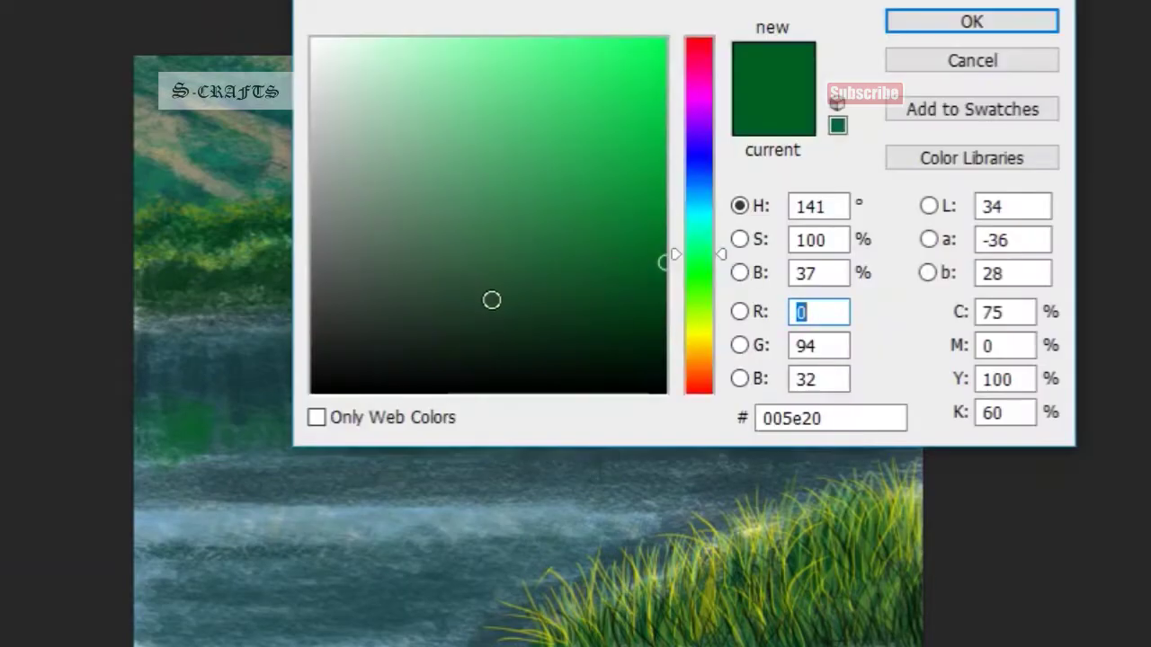
pyautogui.click(970, 21)
pyautogui.moveTo(525, 463); pyautogui.dragTo(532, 445)
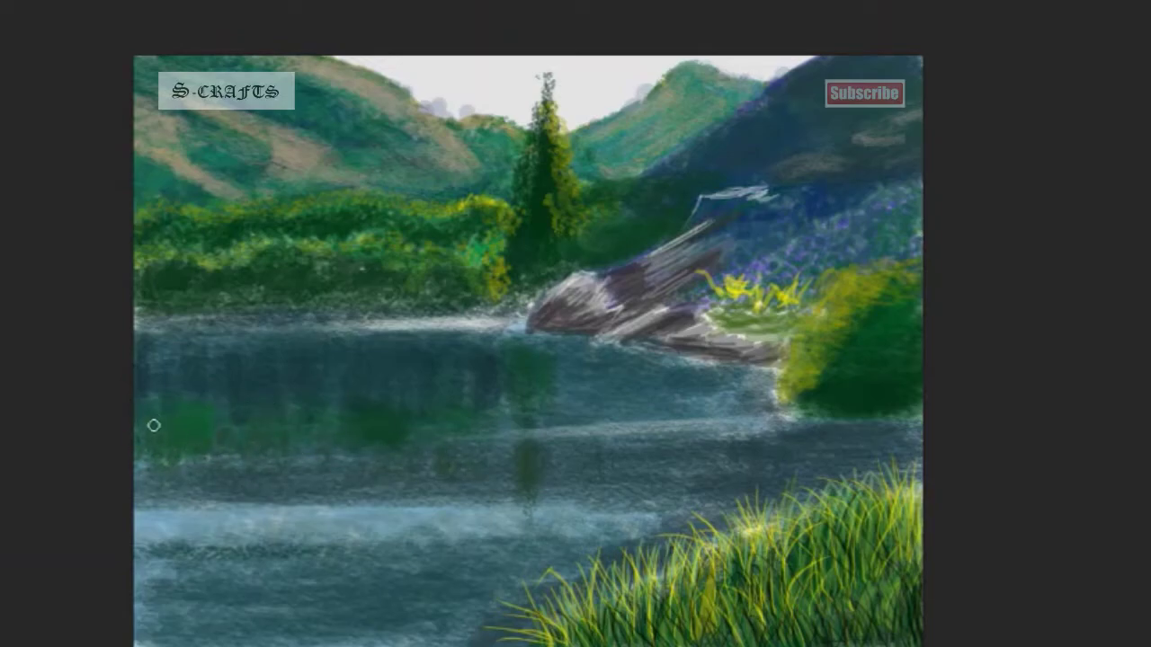
# - Sample the bushes' green, brush its reflection under the tree, and add light water sparkles
pyautogui.keyDown('alt'); pyautogui.click(497, 243); pyautogui.keyUp('alt')
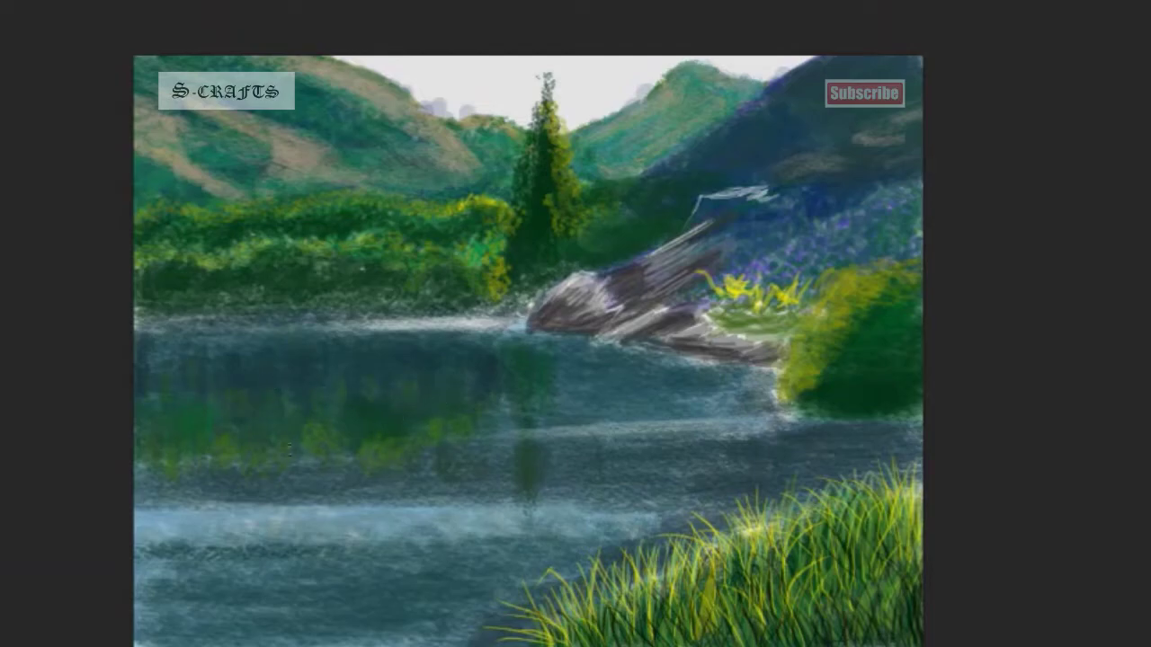
pyautogui.moveTo(545, 358); pyautogui.dragTo(552, 389)
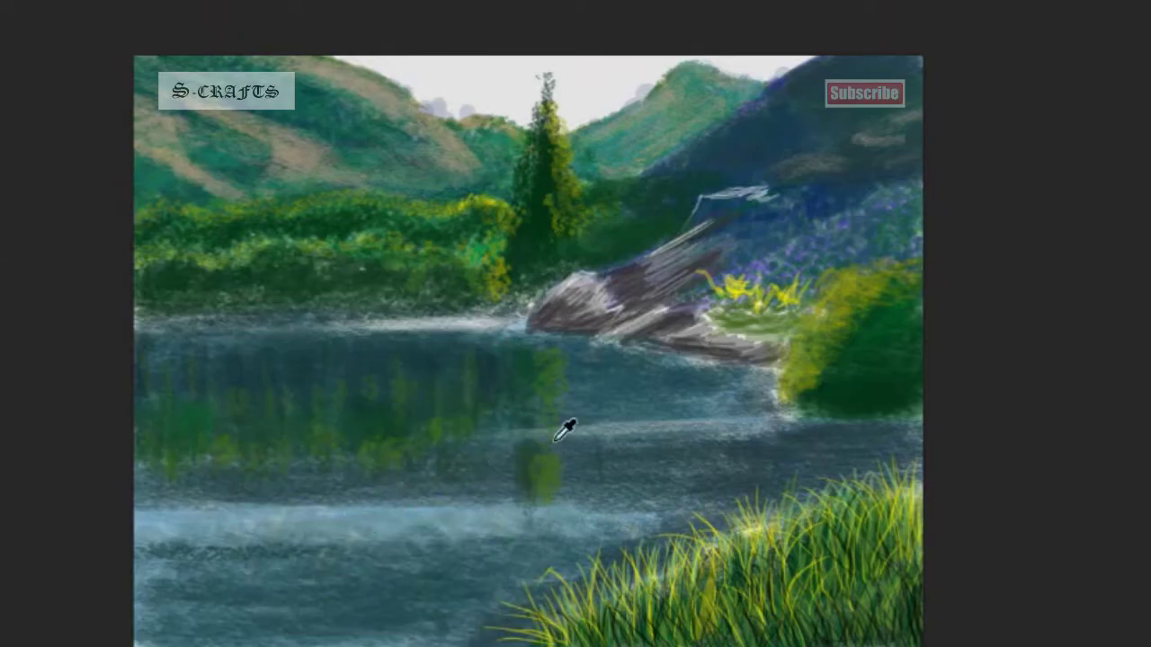
pyautogui.moveTo(615, 455); pyautogui.dragTo(674, 508)
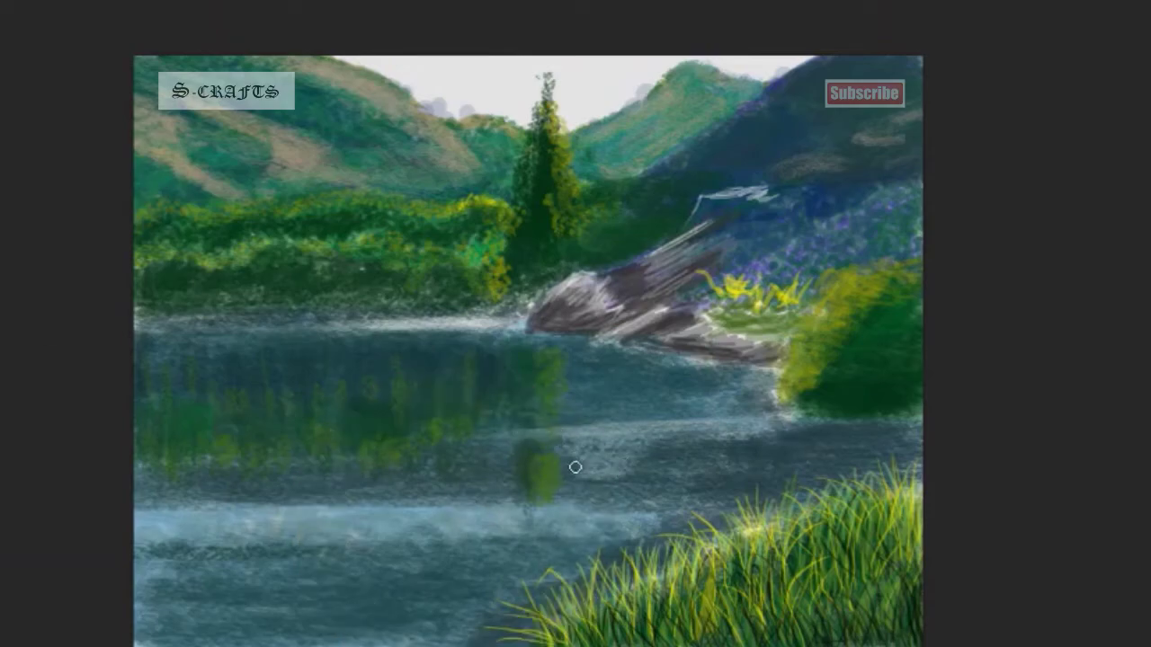
# - Brush pale horizontal ripple strokes and sparkles across the mid and lower water
pyautogui.moveTo(422, 481)
pyautogui.mouseDown()
pyautogui.moveTo(270, 485)
pyautogui.moveTo(467, 476)
pyautogui.mouseUp()
pyautogui.moveTo(200, 495); pyautogui.dragTo(314, 490)
pyautogui.moveTo(408, 542)
pyautogui.mouseDown()
pyautogui.moveTo(135, 553)
pyautogui.moveTo(359, 620)
pyautogui.mouseUp()
pyautogui.moveTo(332, 582); pyautogui.dragTo(512, 580)
pyautogui.moveTo(632, 469); pyautogui.dragTo(710, 517)
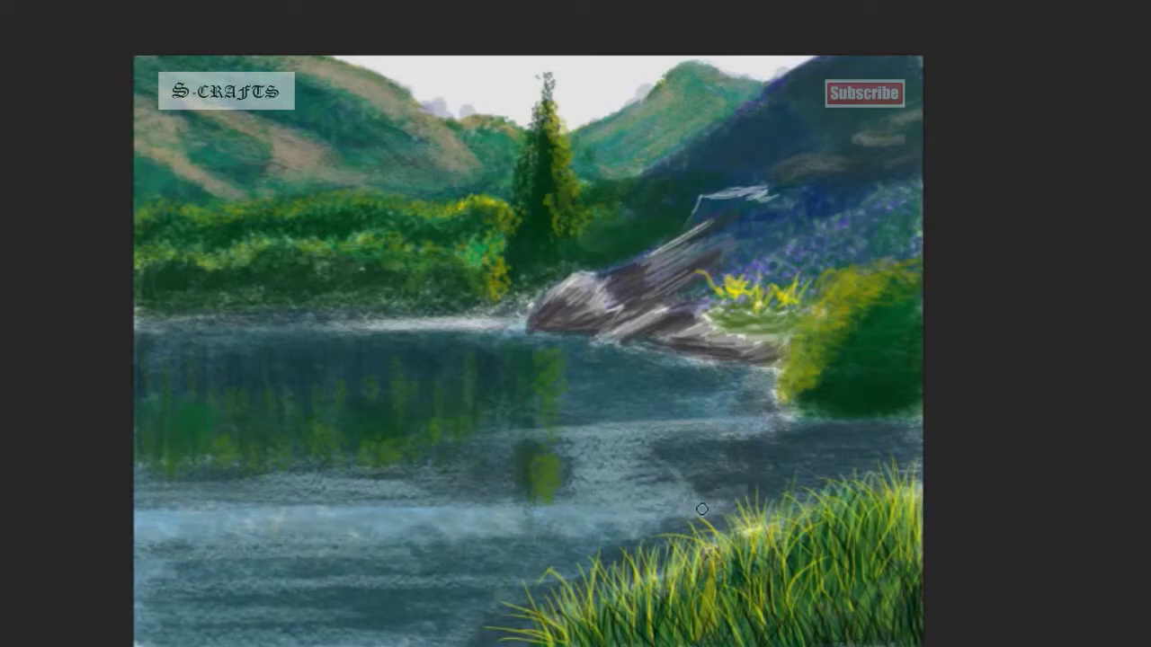
pyautogui.moveTo(603, 512); pyautogui.dragTo(665, 477)
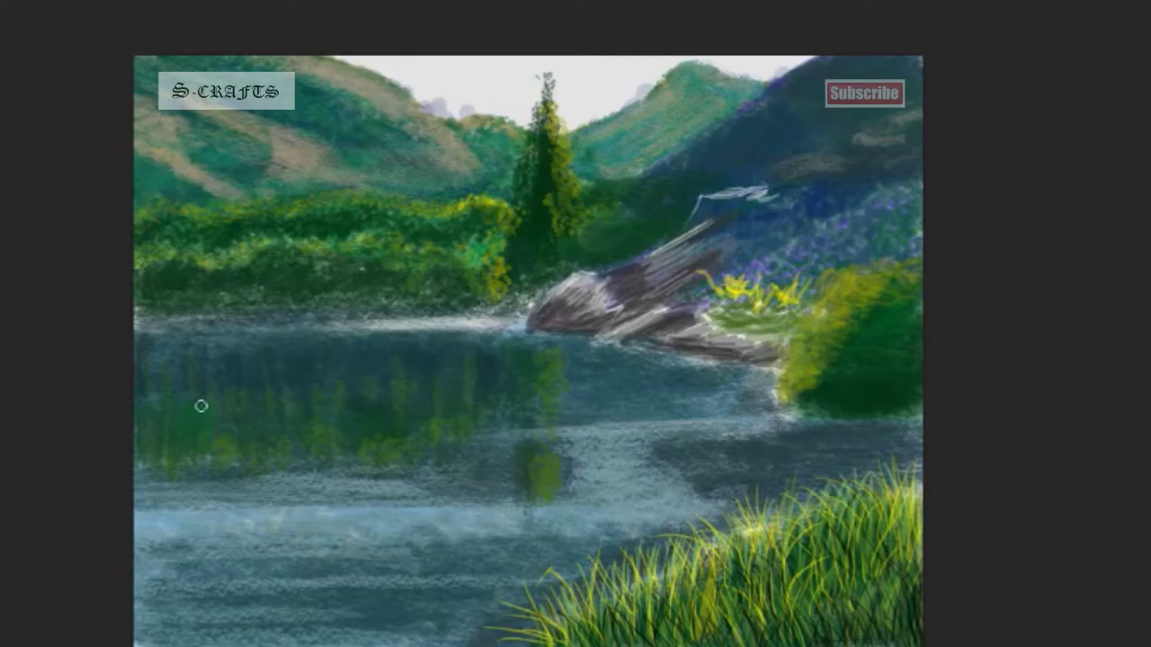
# - Add faint light streaks across the reflections, lower water, right water and near the rock
pyautogui.moveTo(301, 370); pyautogui.dragTo(230, 387)
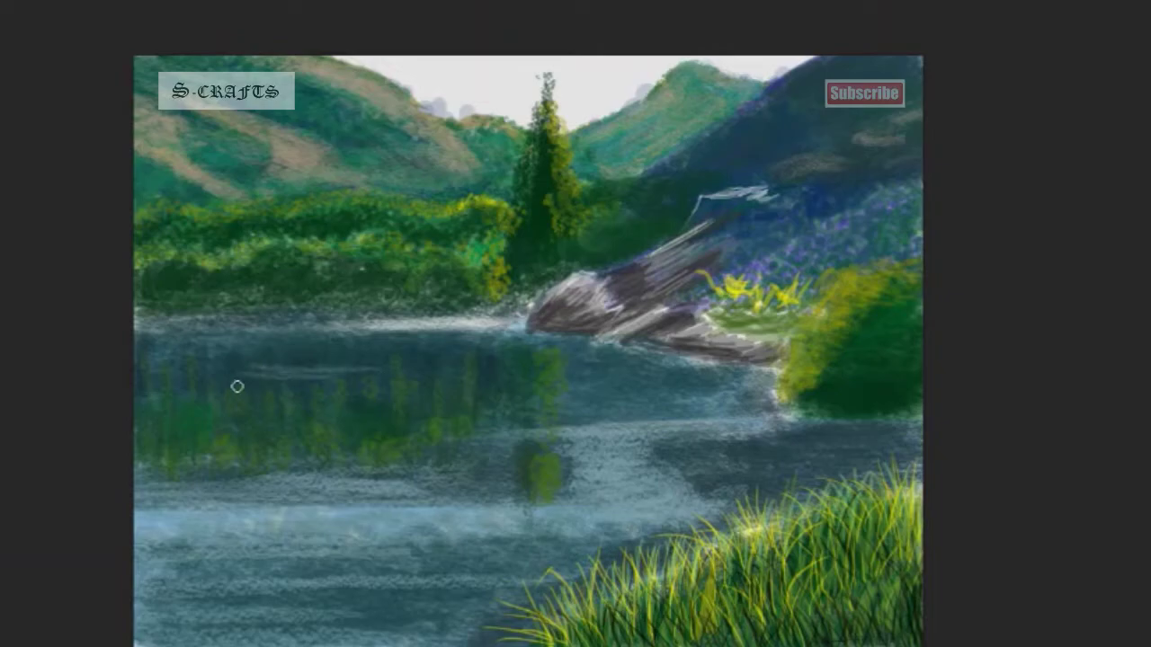
pyautogui.moveTo(268, 383); pyautogui.dragTo(166, 383)
pyautogui.moveTo(478, 377); pyautogui.dragTo(406, 377)
pyautogui.moveTo(458, 443); pyautogui.dragTo(244, 443)
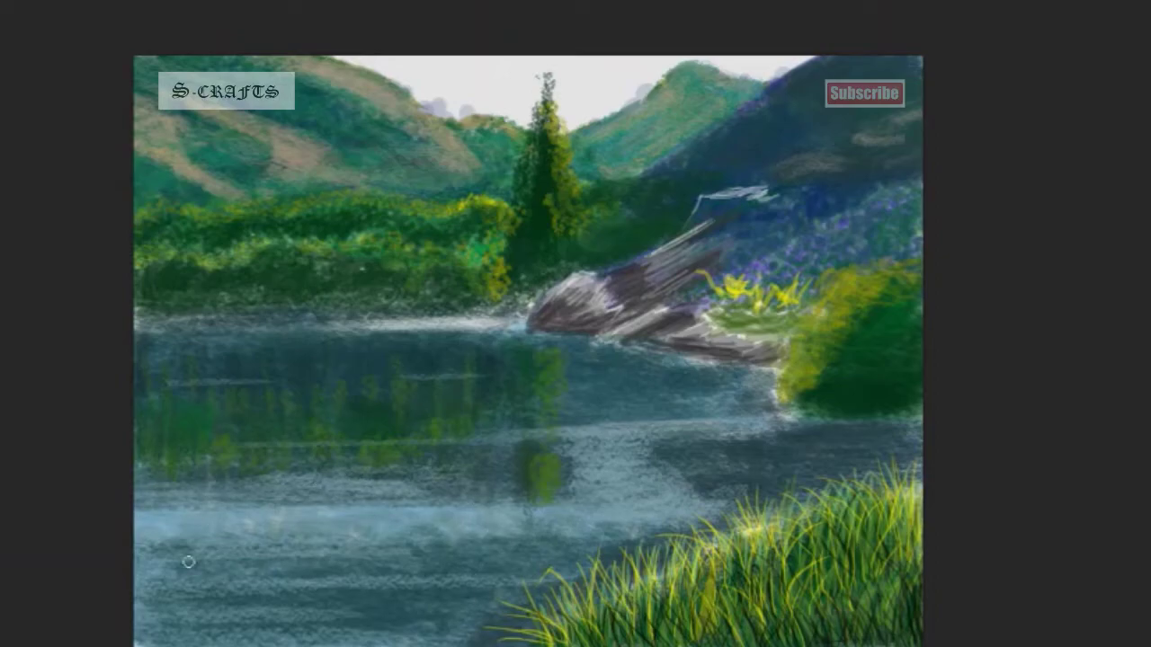
pyautogui.moveTo(172, 560); pyautogui.dragTo(292, 545)
pyautogui.moveTo(347, 598); pyautogui.dragTo(414, 604)
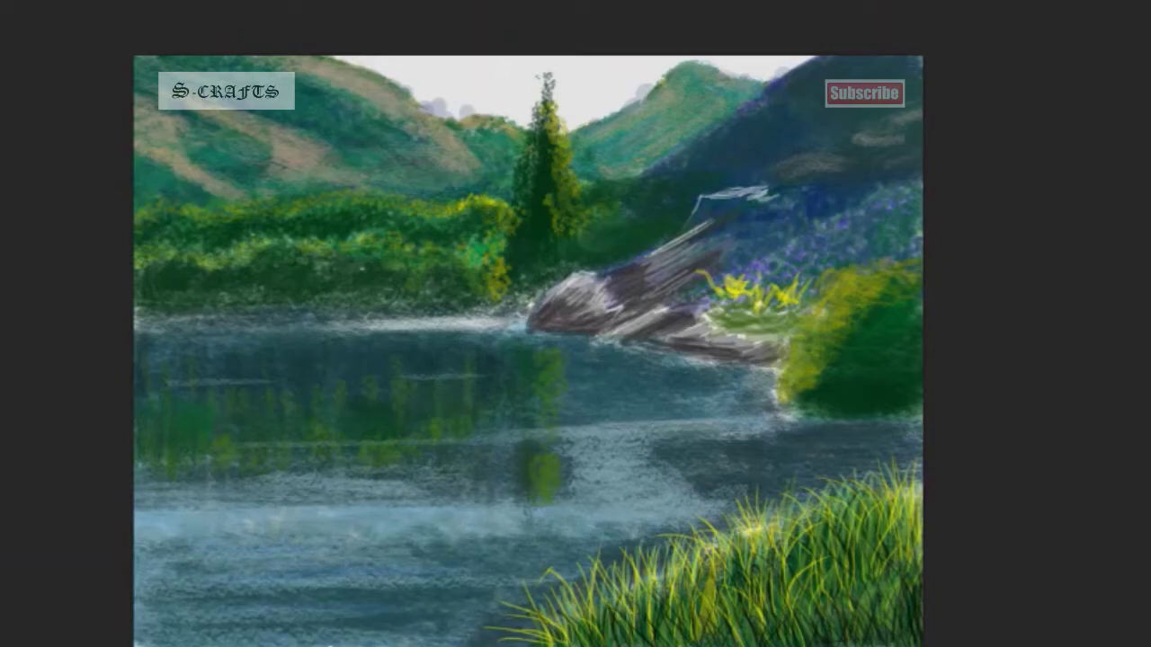
pyautogui.moveTo(347, 626); pyautogui.dragTo(508, 577)
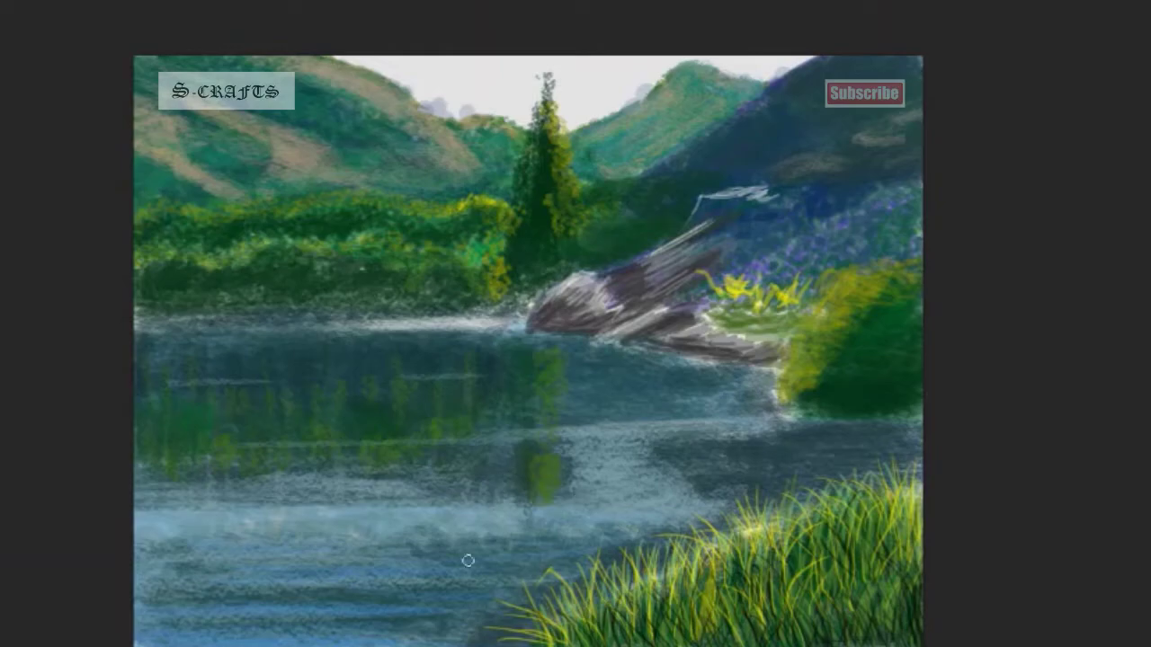
pyautogui.moveTo(836, 452); pyautogui.dragTo(753, 453)
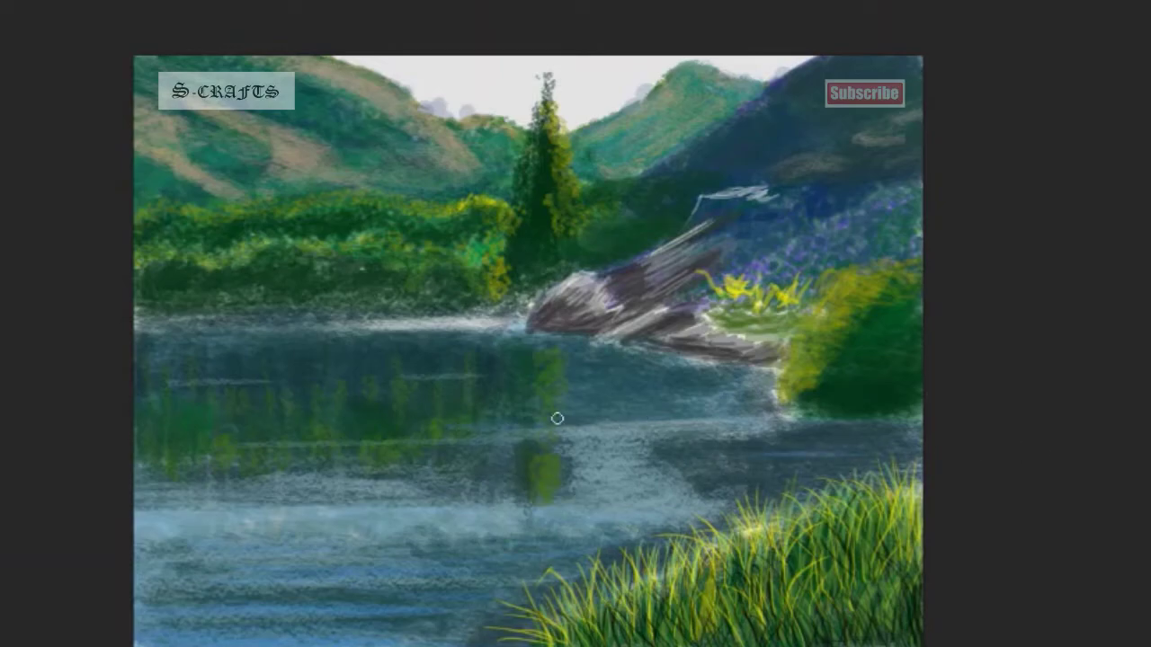
pyautogui.moveTo(556, 353); pyautogui.dragTo(511, 354)
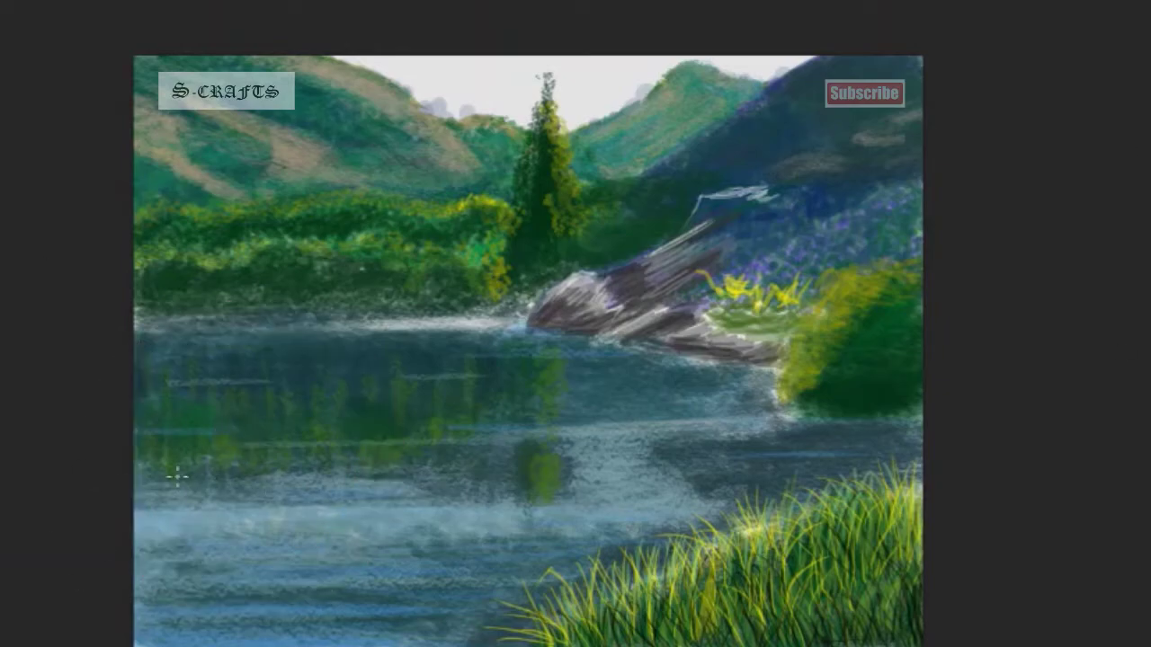
# - Darken the misty water band with dark streaks and slightly darken the yellow flowers
pyautogui.moveTo(347, 528)
pyautogui.mouseDown()
pyautogui.moveTo(198, 530)
pyautogui.moveTo(431, 519)
pyautogui.moveTo(216, 534)
pyautogui.mouseUp()
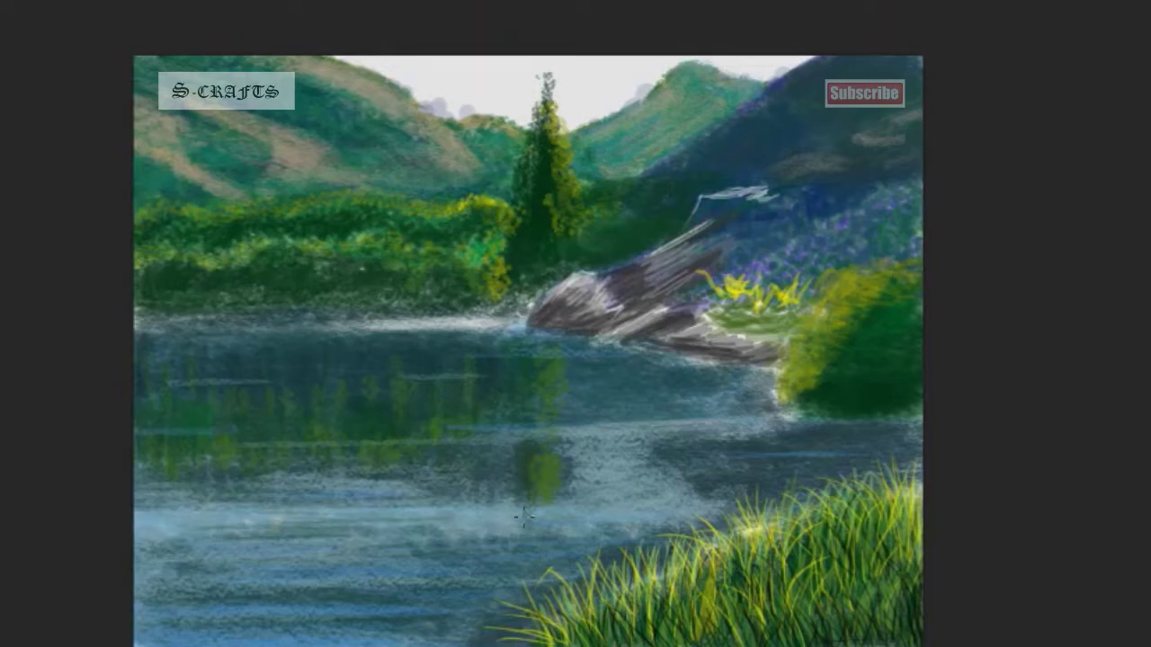
pyautogui.moveTo(725, 505); pyautogui.dragTo(340, 537)
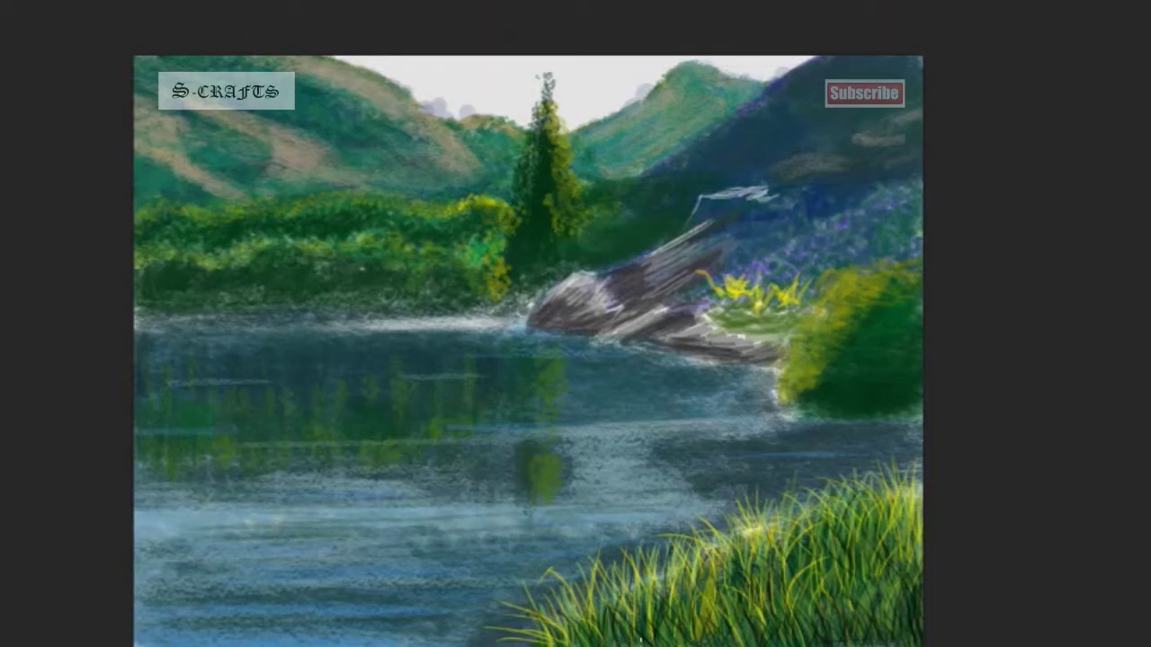
pyautogui.moveTo(701, 310); pyautogui.dragTo(731, 301)
# - Paint dark grey-purple rock strokes and a ridge over the bluish hillside above the rock
pyautogui.moveTo(942, 224); pyautogui.dragTo(791, 261)
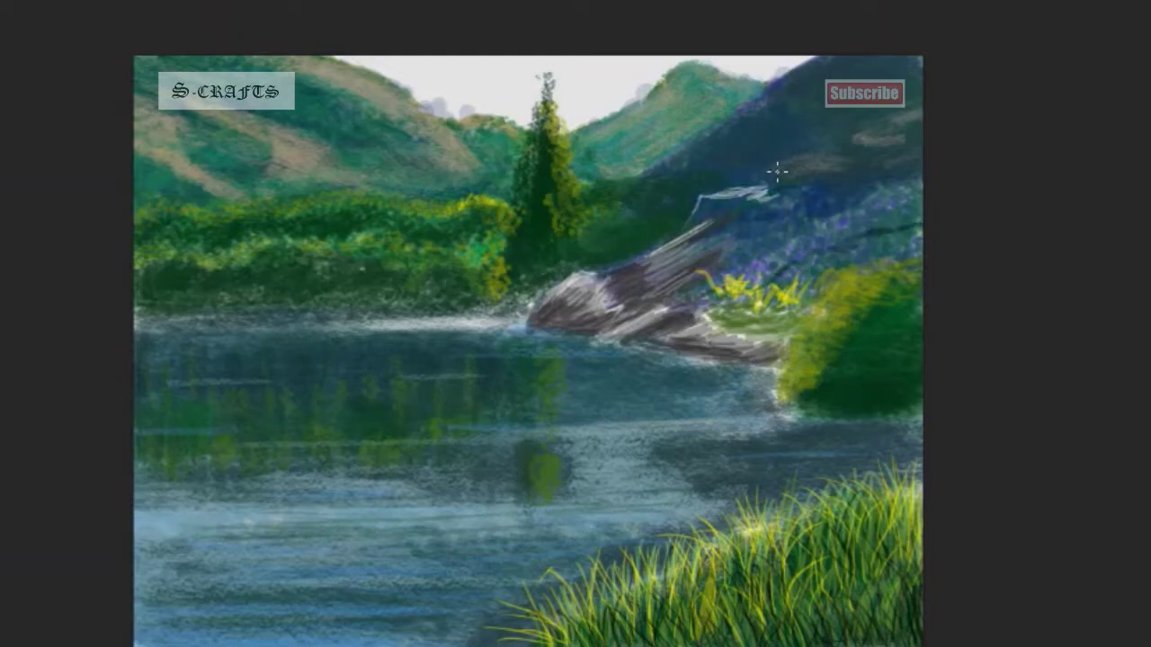
pyautogui.moveTo(775, 167)
pyautogui.mouseDown()
pyautogui.moveTo(866, 180)
pyautogui.moveTo(923, 157)
pyautogui.mouseUp()
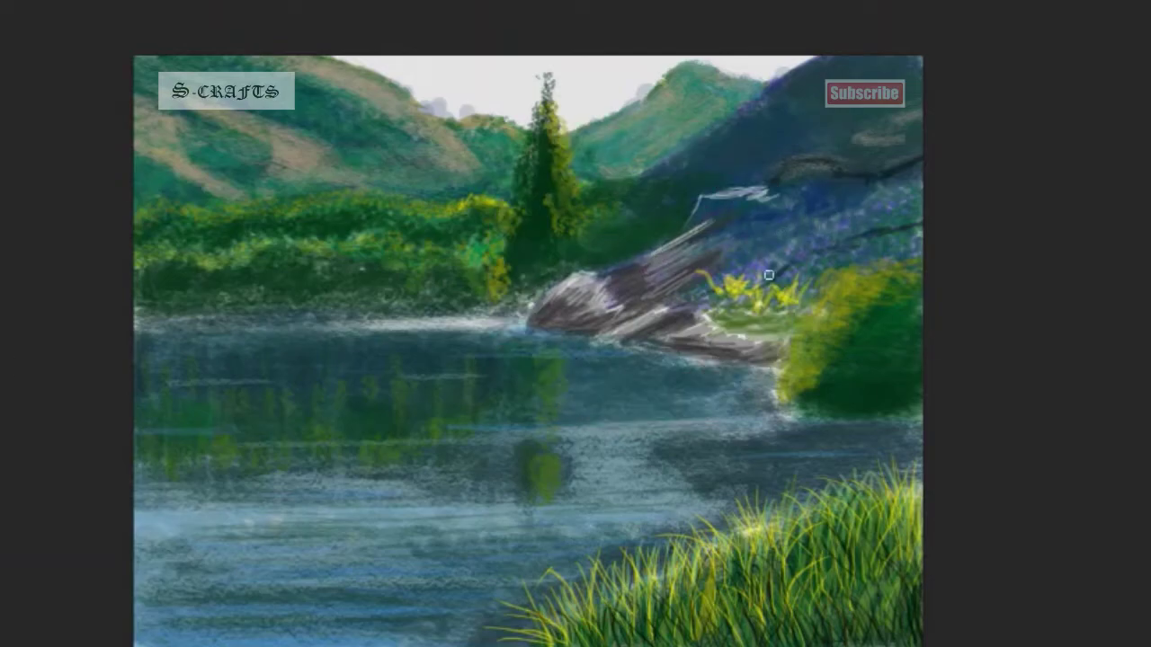
pyautogui.moveTo(768, 274)
pyautogui.mouseDown()
pyautogui.moveTo(881, 192)
pyautogui.moveTo(822, 180)
pyautogui.moveTo(704, 244)
pyautogui.moveTo(760, 207)
pyautogui.moveTo(872, 185)
pyautogui.moveTo(866, 233)
pyautogui.mouseUp()
# - Switch the foreground to light olive 9c976e and paint highlights on the grey rock
pyautogui.click(1014, 103)
pyautogui.press('Return')
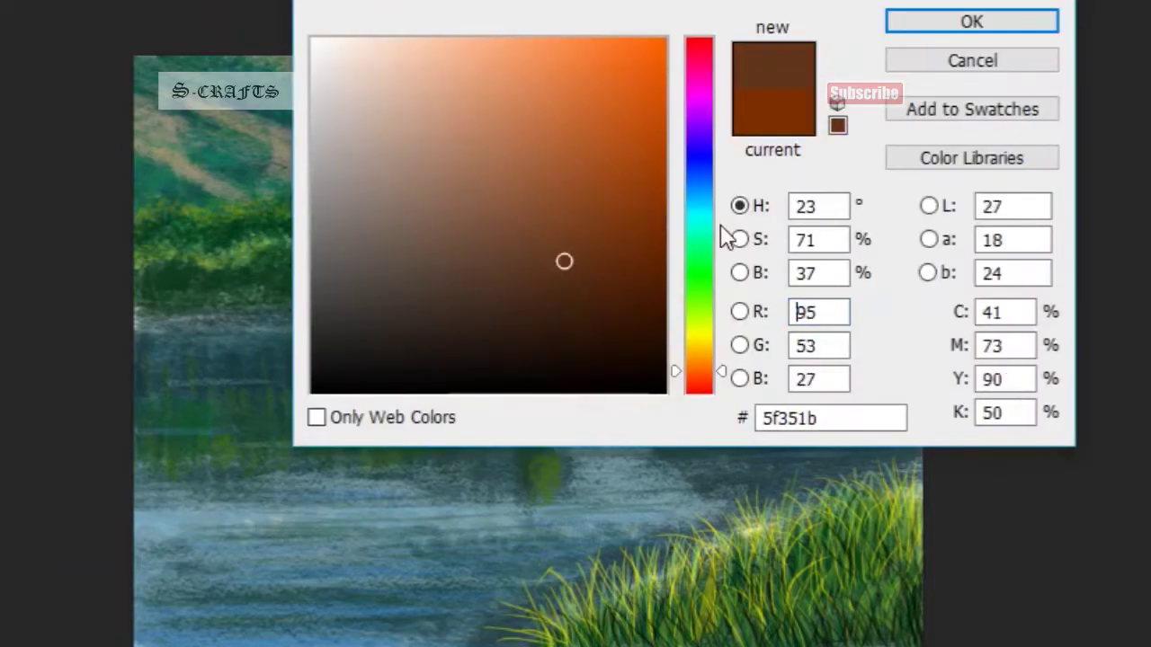
pyautogui.moveTo(720, 237)
pyautogui.mouseDown()
pyautogui.moveTo(716, 218)
pyautogui.moveTo(693, 334)
pyautogui.mouseUp()
pyautogui.click(481, 254)
pyautogui.click(465, 228)
pyautogui.click(413, 174)
pyautogui.click(971, 21)
pyautogui.moveTo(815, 167)
pyautogui.mouseDown()
pyautogui.moveTo(897, 143)
pyautogui.moveTo(898, 177)
pyautogui.mouseUp()
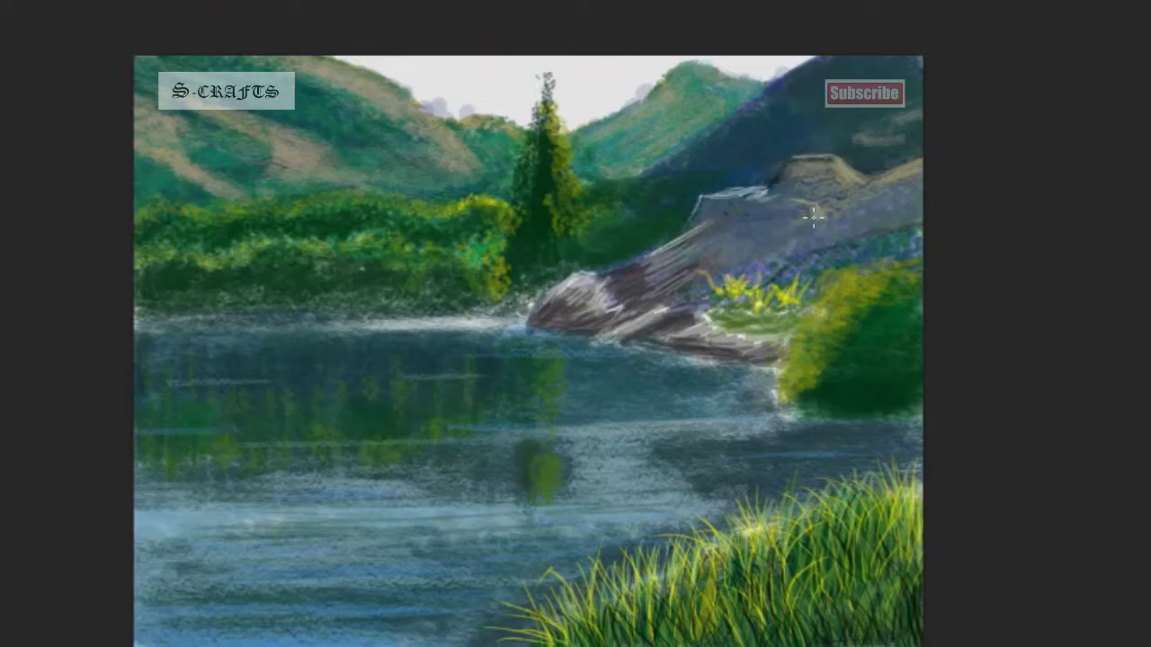
# - Trace the rock's upper, lower and top edges with straw c4be88 highlights, undoing the last overly bright stroke
pyautogui.moveTo(747, 192); pyautogui.dragTo(756, 193)
pyautogui.moveTo(605, 331)
pyautogui.mouseDown()
pyautogui.moveTo(917, 225)
pyautogui.moveTo(872, 247)
pyautogui.moveTo(768, 261)
pyautogui.mouseUp()
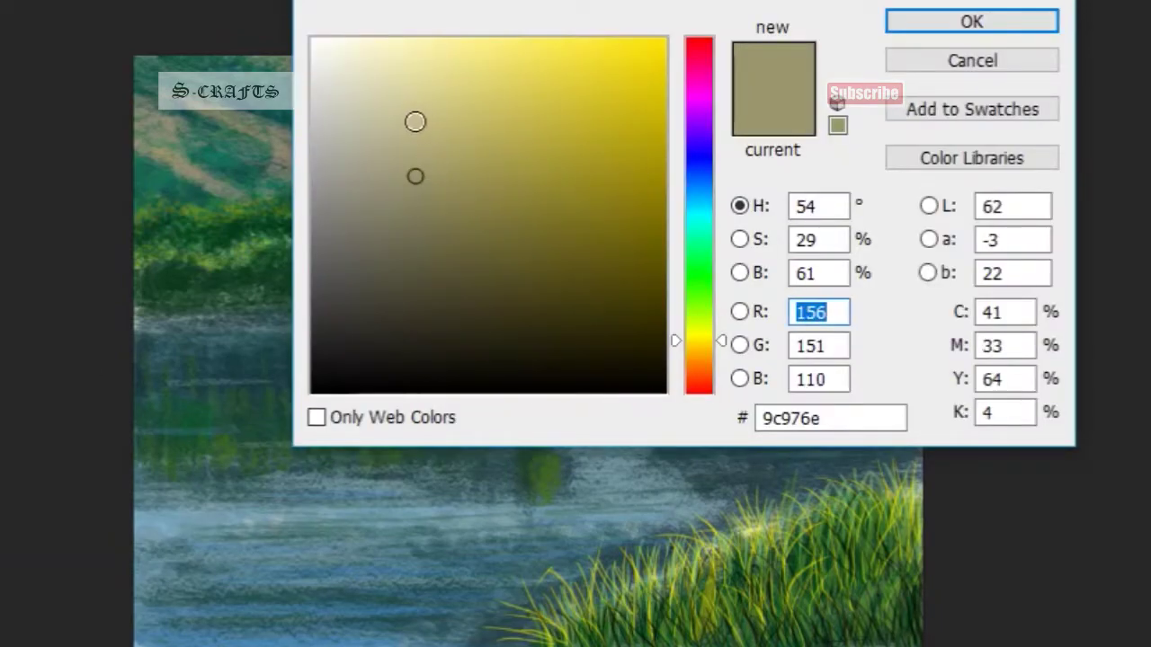
pyautogui.click(414, 121)
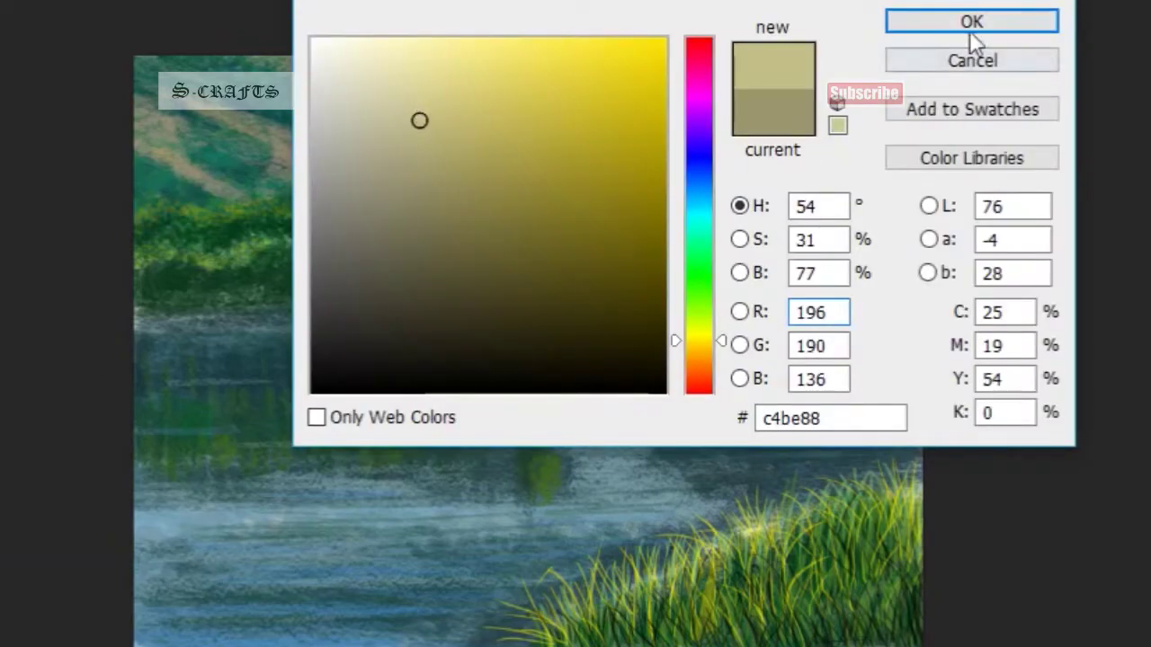
pyautogui.click(953, 20)
pyautogui.moveTo(710, 283)
pyautogui.mouseDown()
pyautogui.moveTo(735, 227)
pyautogui.moveTo(769, 202)
pyautogui.mouseUp()
pyautogui.moveTo(715, 191); pyautogui.dragTo(751, 191)
pyautogui.moveTo(861, 182); pyautogui.dragTo(836, 160)
pyautogui.moveTo(911, 175); pyautogui.dragTo(866, 176)
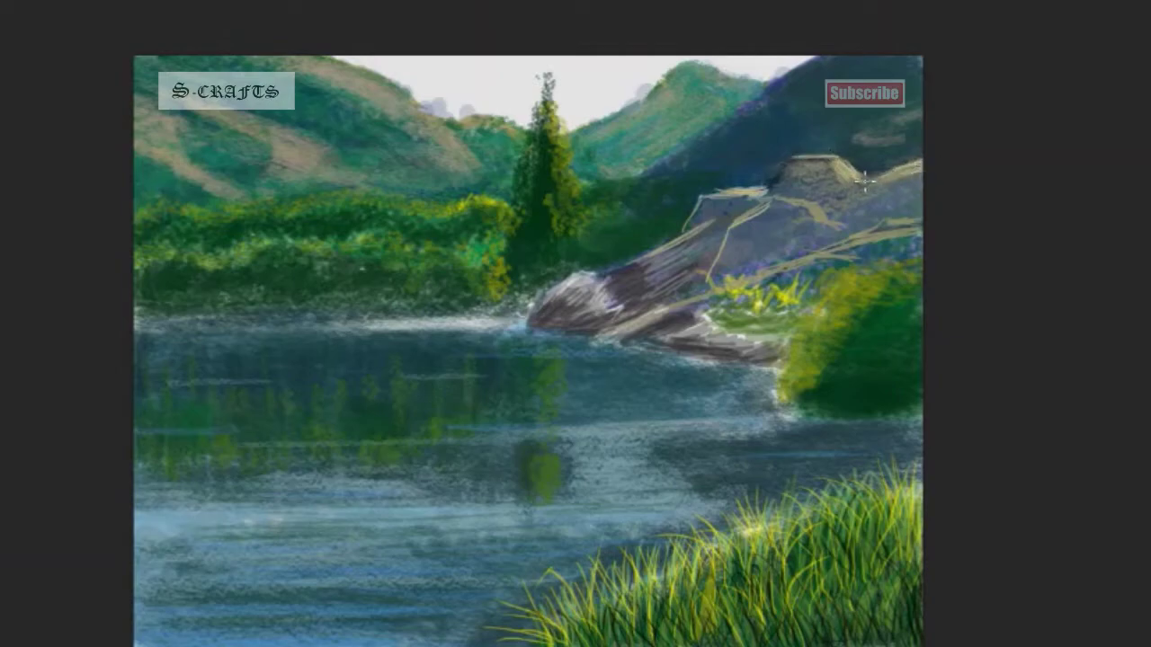
pyautogui.moveTo(649, 254)
pyautogui.mouseDown()
pyautogui.moveTo(599, 271)
pyautogui.moveTo(604, 286)
pyautogui.moveTo(691, 326)
pyautogui.mouseUp()
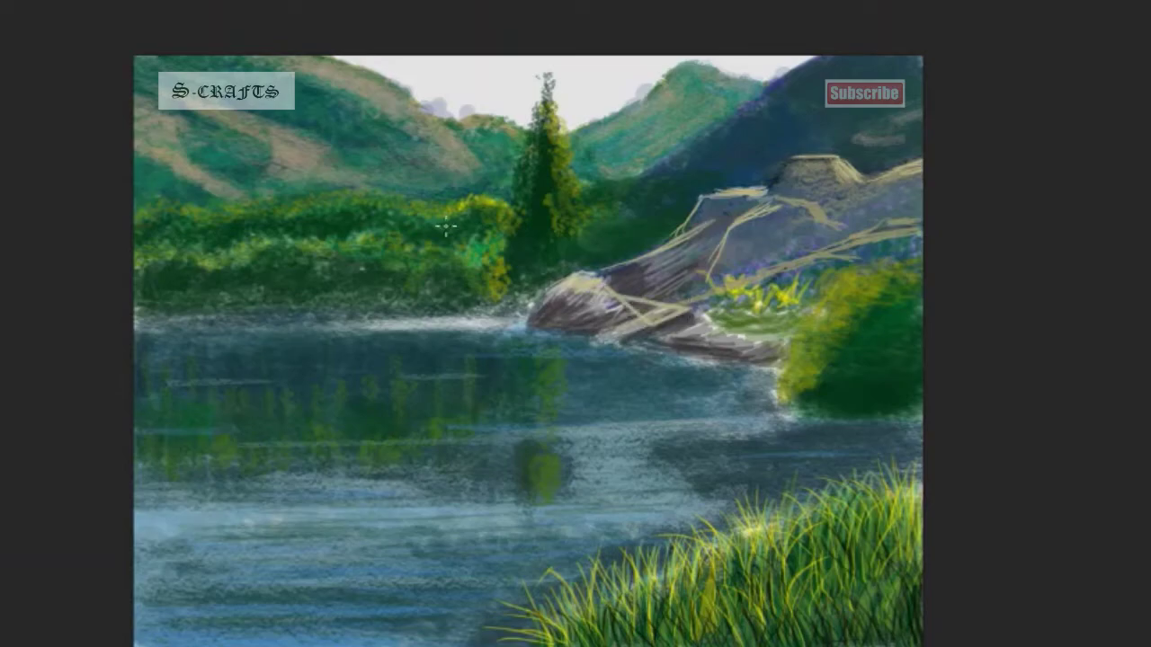
pyautogui.hotkey('ctrl', 'z')
# - Soften the rock highlights, shade its middle and waterline, and add light reflection streaks
pyautogui.moveTo(621, 331); pyautogui.dragTo(710, 302)
pyautogui.moveTo(818, 252)
pyautogui.mouseDown()
pyautogui.moveTo(899, 221)
pyautogui.moveTo(783, 200)
pyautogui.mouseUp()
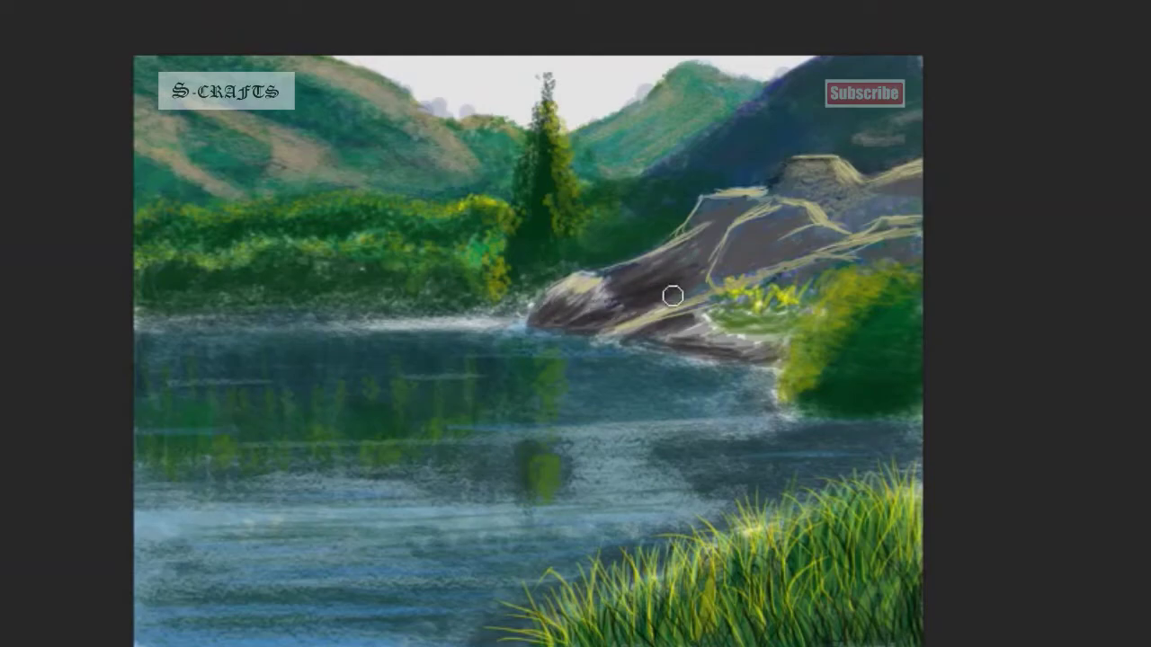
pyautogui.moveTo(812, 191)
pyautogui.mouseDown()
pyautogui.moveTo(832, 205)
pyautogui.moveTo(925, 206)
pyautogui.moveTo(771, 194)
pyautogui.mouseUp()
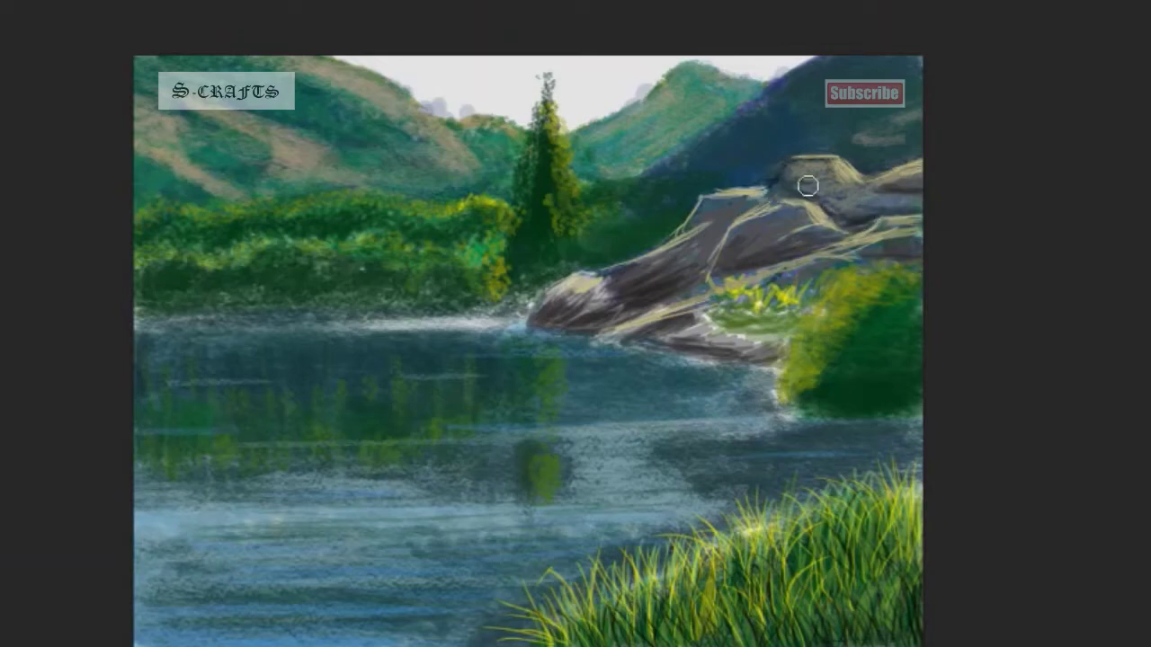
pyautogui.moveTo(778, 236); pyautogui.dragTo(840, 248)
pyautogui.moveTo(655, 333)
pyautogui.mouseDown()
pyautogui.moveTo(702, 351)
pyautogui.moveTo(623, 339)
pyautogui.moveTo(630, 350)
pyautogui.mouseUp()
pyautogui.moveTo(677, 385)
pyautogui.mouseDown()
pyautogui.moveTo(642, 351)
pyautogui.moveTo(706, 372)
pyautogui.moveTo(639, 349)
pyautogui.moveTo(733, 380)
pyautogui.moveTo(666, 372)
pyautogui.moveTo(585, 332)
pyautogui.moveTo(657, 374)
pyautogui.mouseUp()
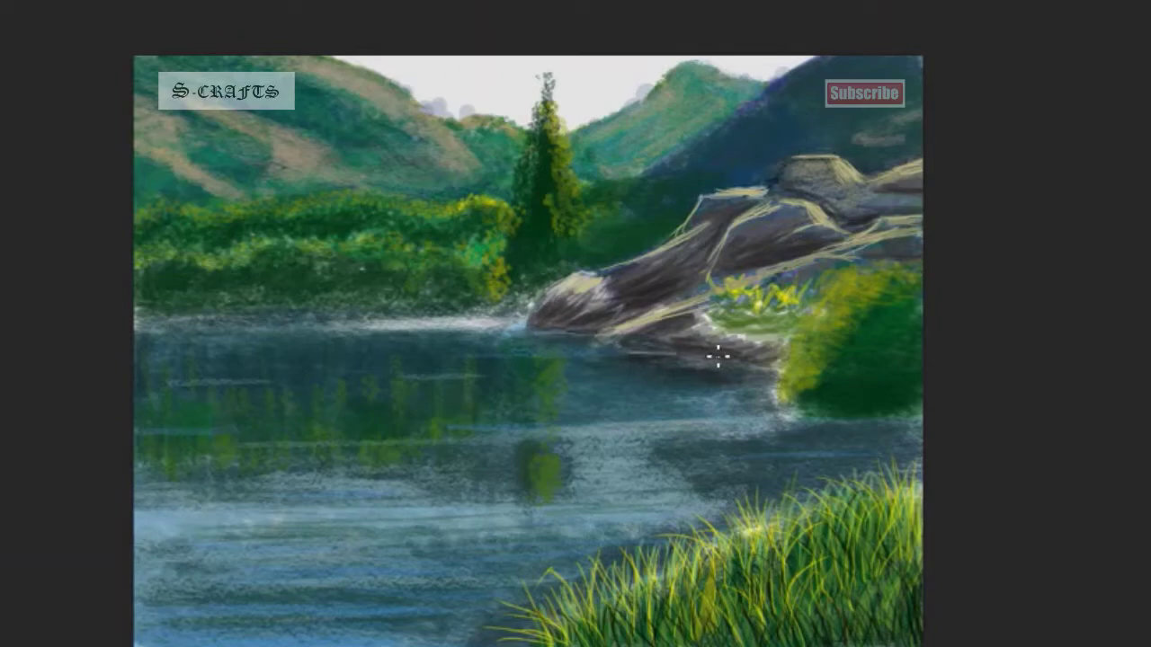
pyautogui.moveTo(636, 352); pyautogui.dragTo(529, 352)
pyautogui.moveTo(651, 371)
pyautogui.mouseDown()
pyautogui.moveTo(739, 370)
pyautogui.moveTo(644, 376)
pyautogui.mouseUp()
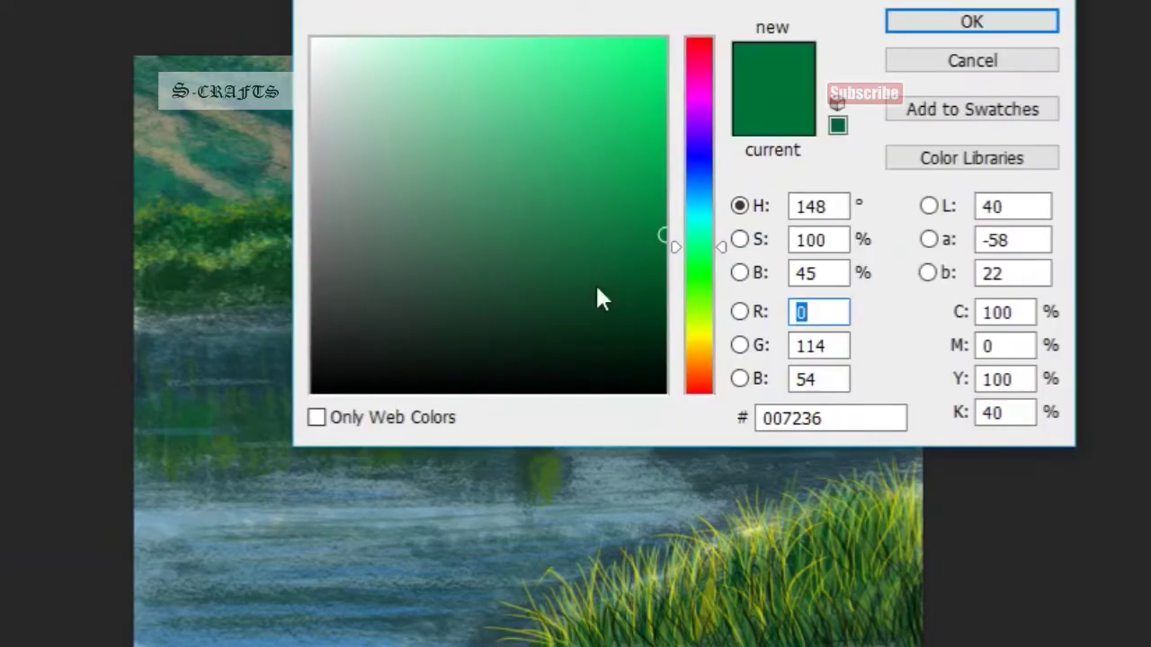
# - Paint lighter green grass-like strokes over the right-hand bush
pyautogui.moveTo(483, 249); pyautogui.dragTo(511, 189)
pyautogui.click(971, 21)
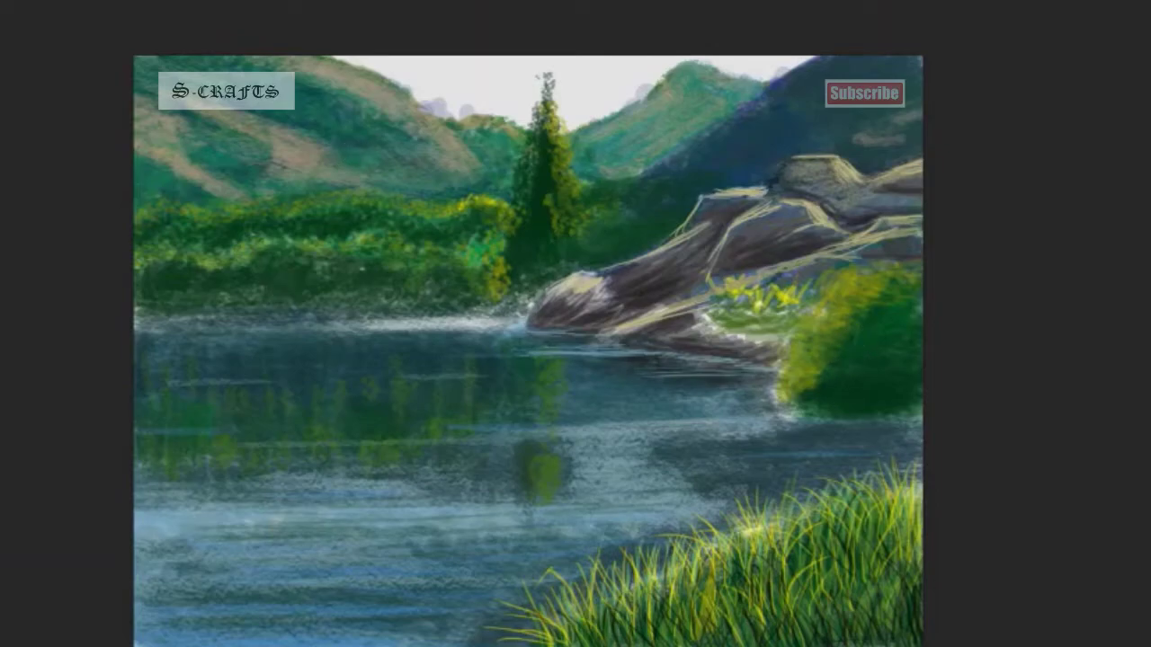
pyautogui.moveTo(901, 378)
pyautogui.mouseDown()
pyautogui.moveTo(899, 306)
pyautogui.moveTo(850, 311)
pyautogui.moveTo(818, 393)
pyautogui.mouseUp()
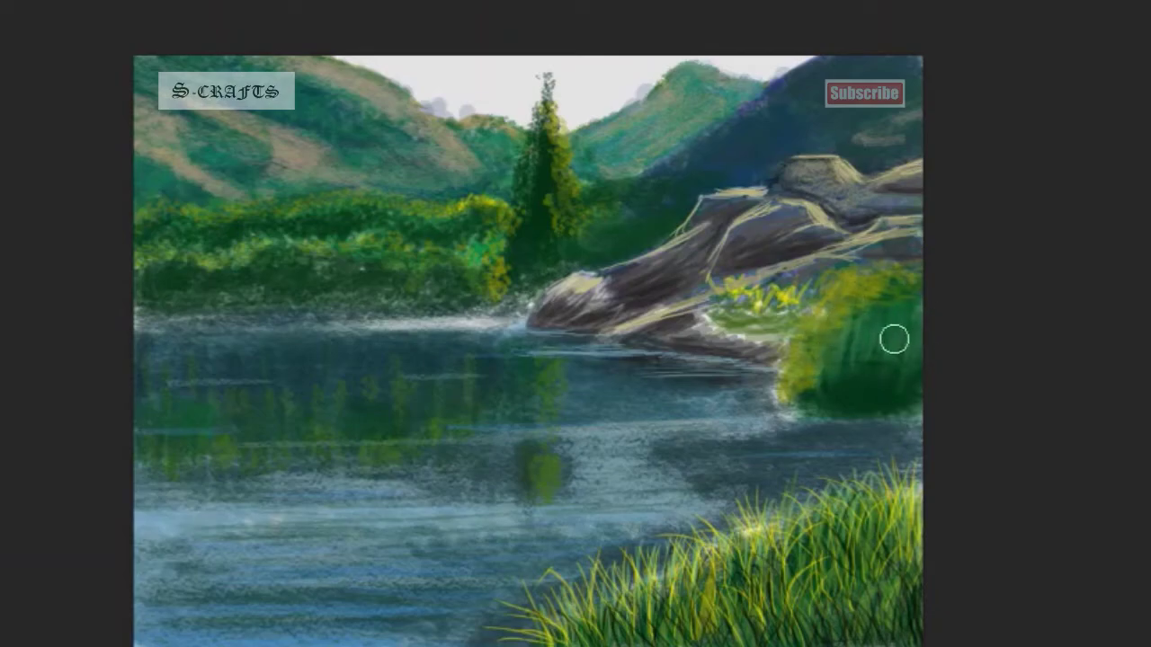
pyautogui.moveTo(863, 305); pyautogui.dragTo(868, 277)
pyautogui.moveTo(799, 374); pyautogui.dragTo(819, 401)
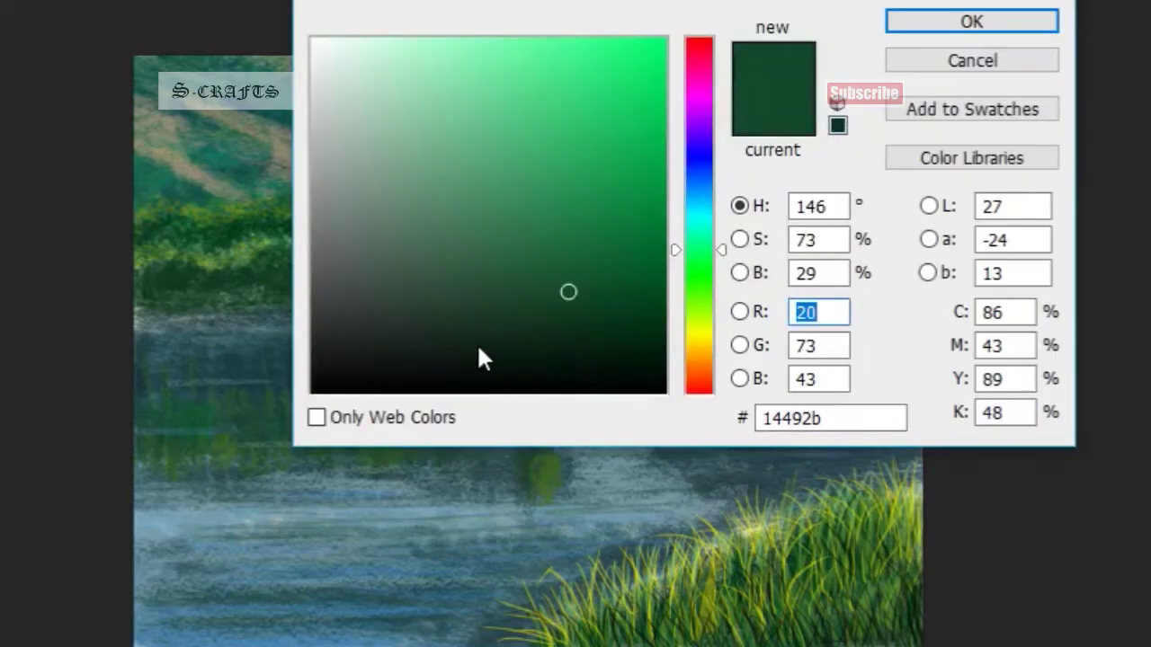
# - Pick a darker green and paint a shadow below the right bush
pyautogui.click(560, 359)
pyautogui.press('Return')
pyautogui.click(750, 490)
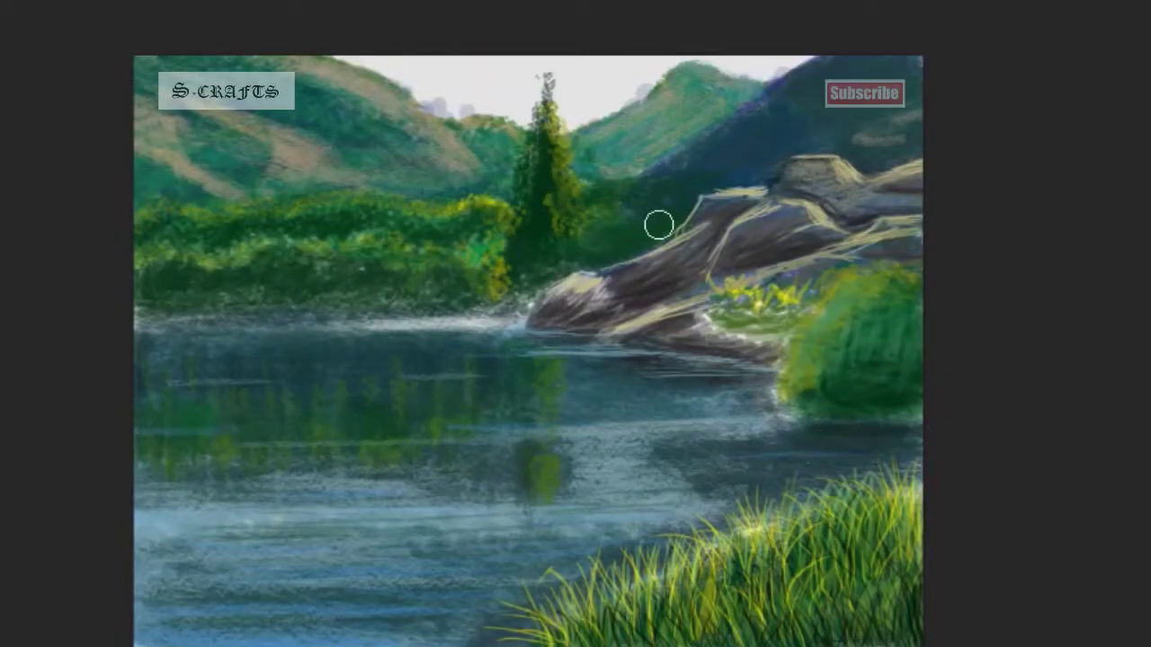
pyautogui.moveTo(917, 444)
pyautogui.mouseDown()
pyautogui.moveTo(791, 444)
pyautogui.moveTo(827, 430)
pyautogui.moveTo(937, 468)
pyautogui.mouseUp()
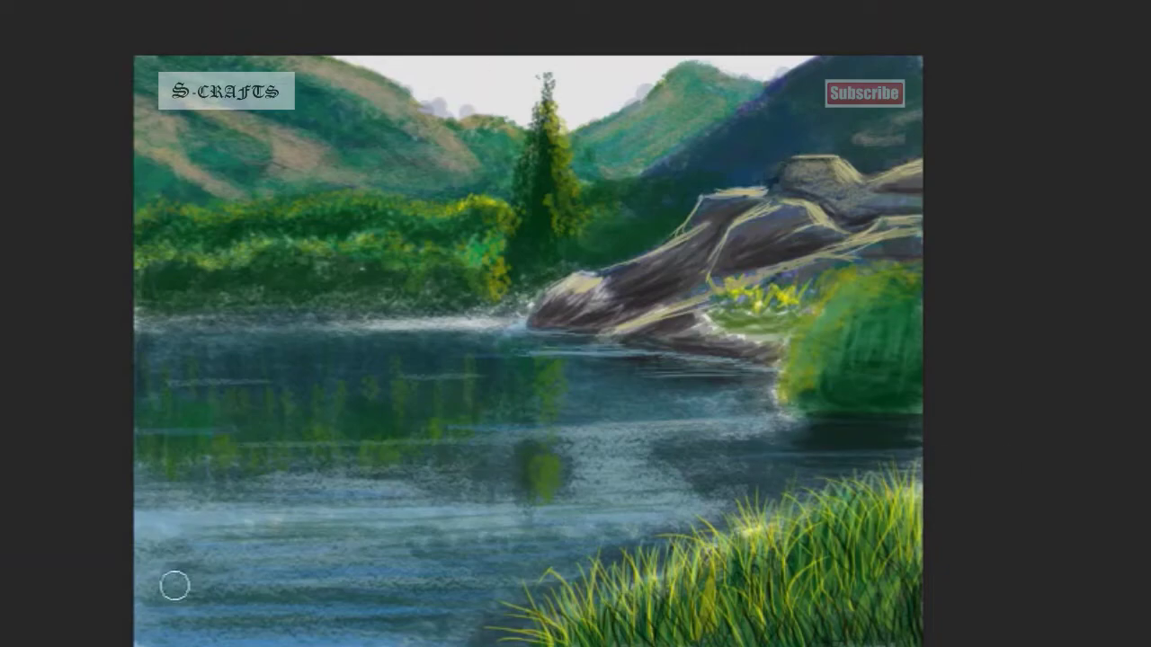
# - Streak the lower water dark, texture the pine green, and paint dark foliage above the rock's left end
pyautogui.moveTo(323, 552); pyautogui.dragTo(416, 553)
pyautogui.moveTo(356, 527); pyautogui.dragTo(511, 528)
pyautogui.click(544, 464)
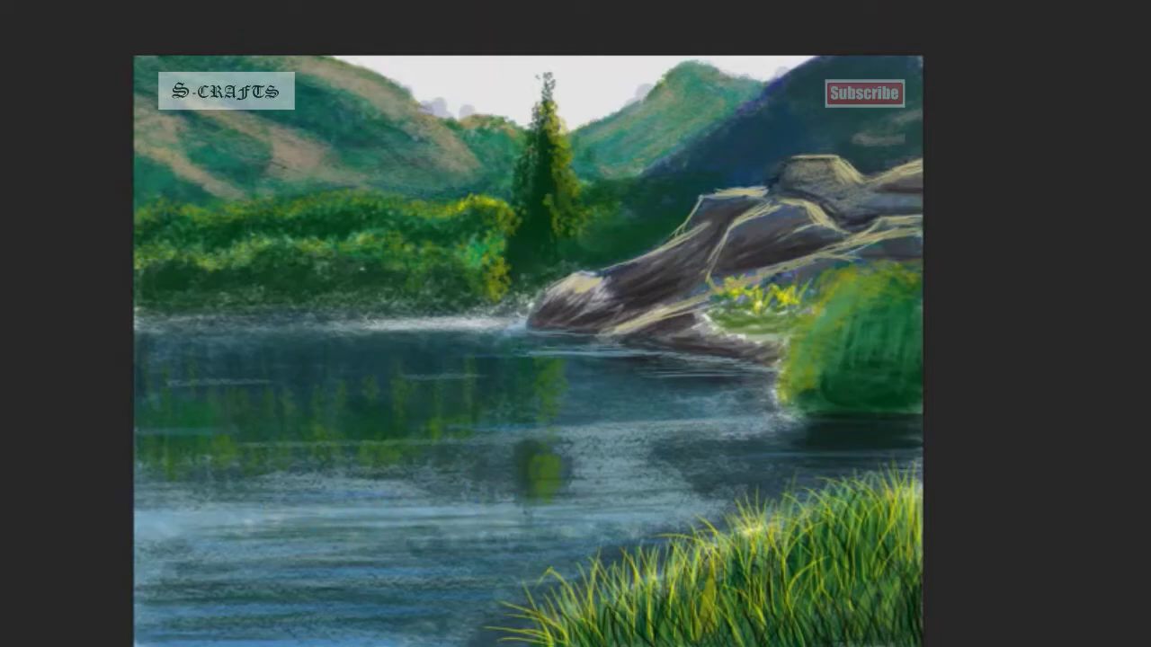
pyautogui.moveTo(528, 192)
pyautogui.mouseDown()
pyautogui.moveTo(516, 254)
pyautogui.moveTo(555, 147)
pyautogui.moveTo(594, 206)
pyautogui.mouseUp()
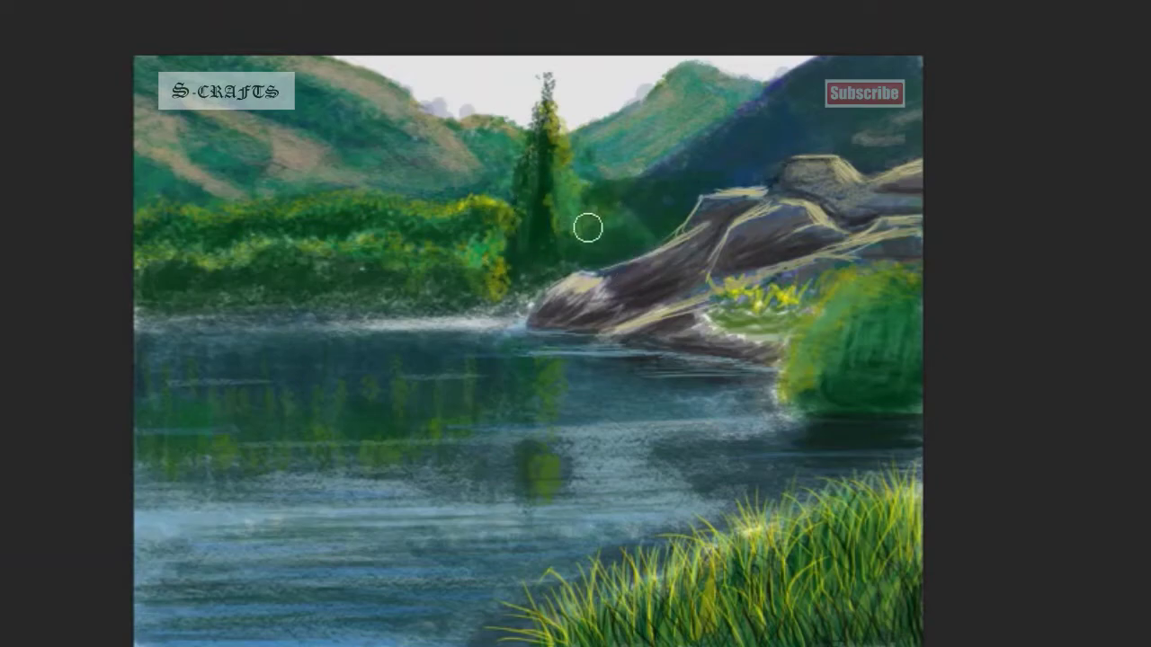
pyautogui.moveTo(650, 180)
pyautogui.mouseDown()
pyautogui.moveTo(619, 178)
pyautogui.moveTo(678, 207)
pyautogui.moveTo(668, 185)
pyautogui.moveTo(604, 206)
pyautogui.mouseUp()
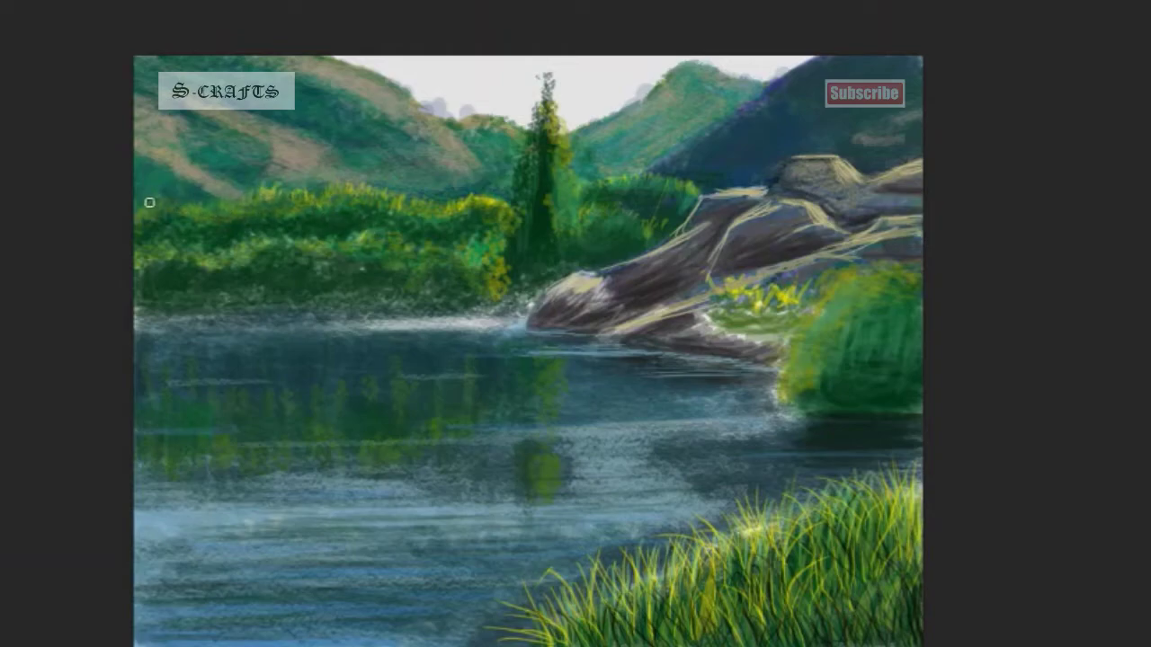
# - Undo a stray yellow-green stroke, sample bush green for the left bush, and cover the sky smudge
pyautogui.moveTo(148, 209); pyautogui.dragTo(185, 216)
pyautogui.hotkey('ctrl', 'z')
pyautogui.keyDown('alt'); pyautogui.click(860, 313); pyautogui.keyUp('alt')
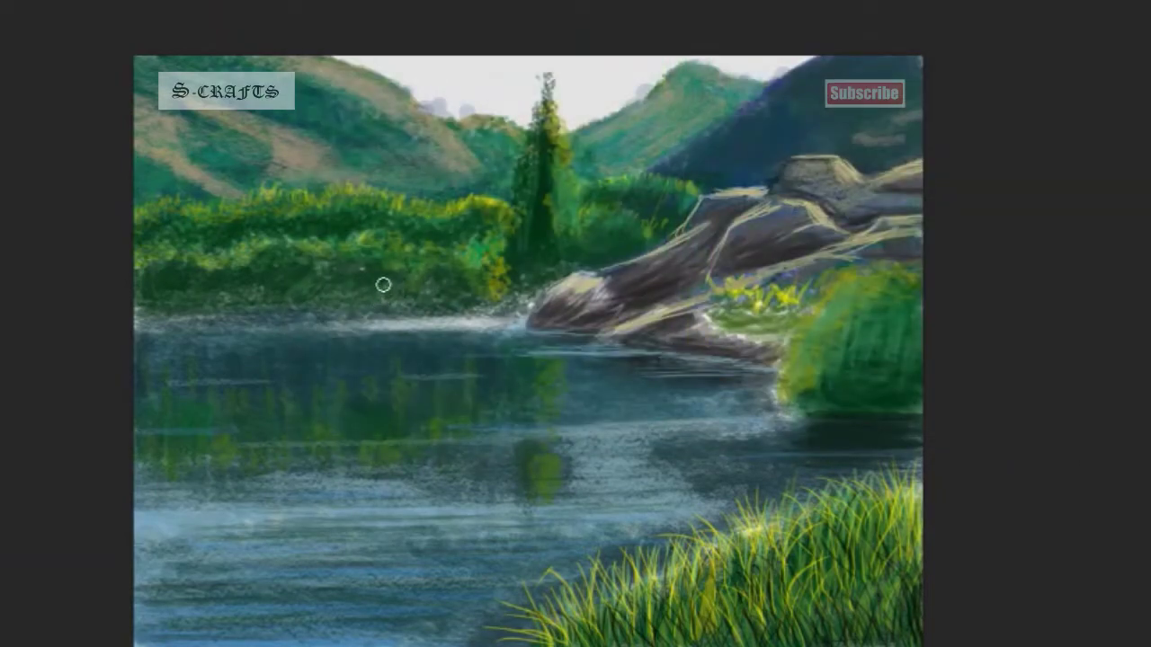
pyautogui.moveTo(279, 286); pyautogui.dragTo(224, 278)
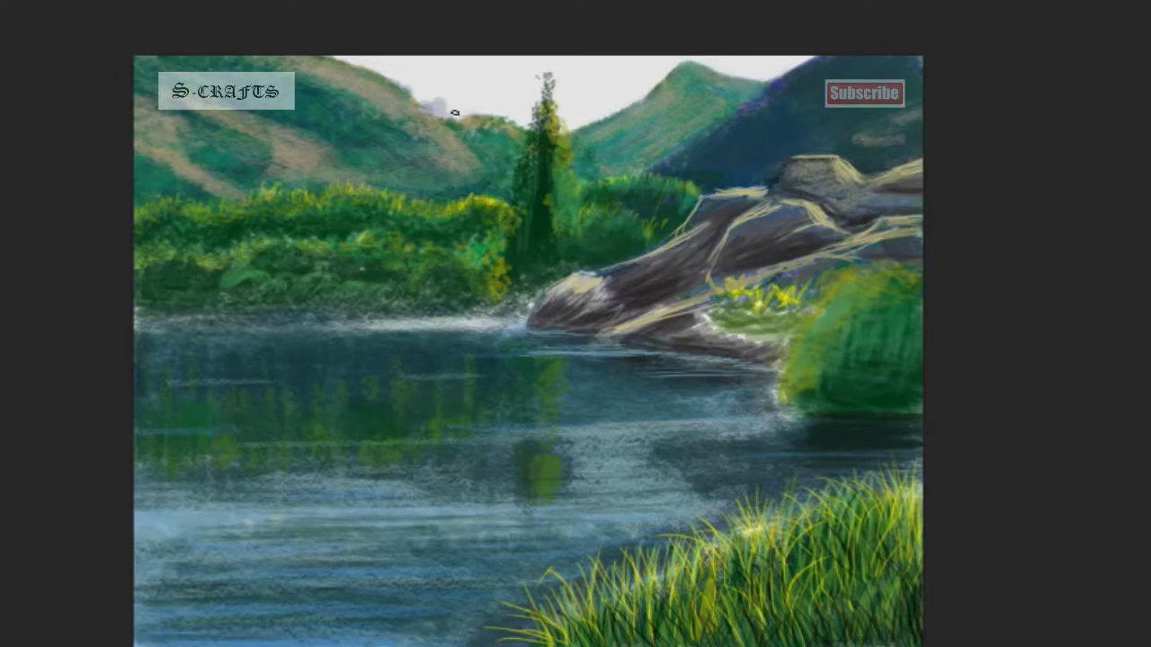
pyautogui.moveTo(461, 110)
pyautogui.mouseDown()
pyautogui.moveTo(428, 93)
pyautogui.moveTo(500, 123)
pyautogui.moveTo(454, 119)
pyautogui.mouseUp()
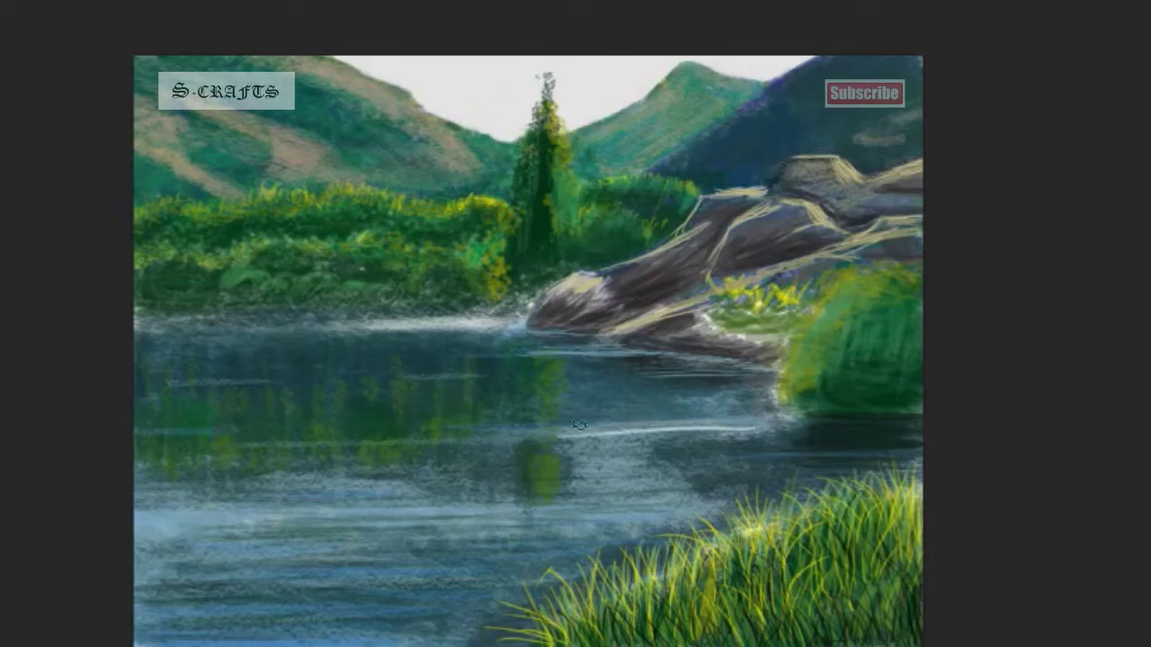
# - Paint bright horizontal streaks along the far shoreline, below the bank and rock, and across the lower water
pyautogui.moveTo(515, 320)
pyautogui.mouseDown()
pyautogui.moveTo(388, 324)
pyautogui.moveTo(512, 321)
pyautogui.mouseUp()
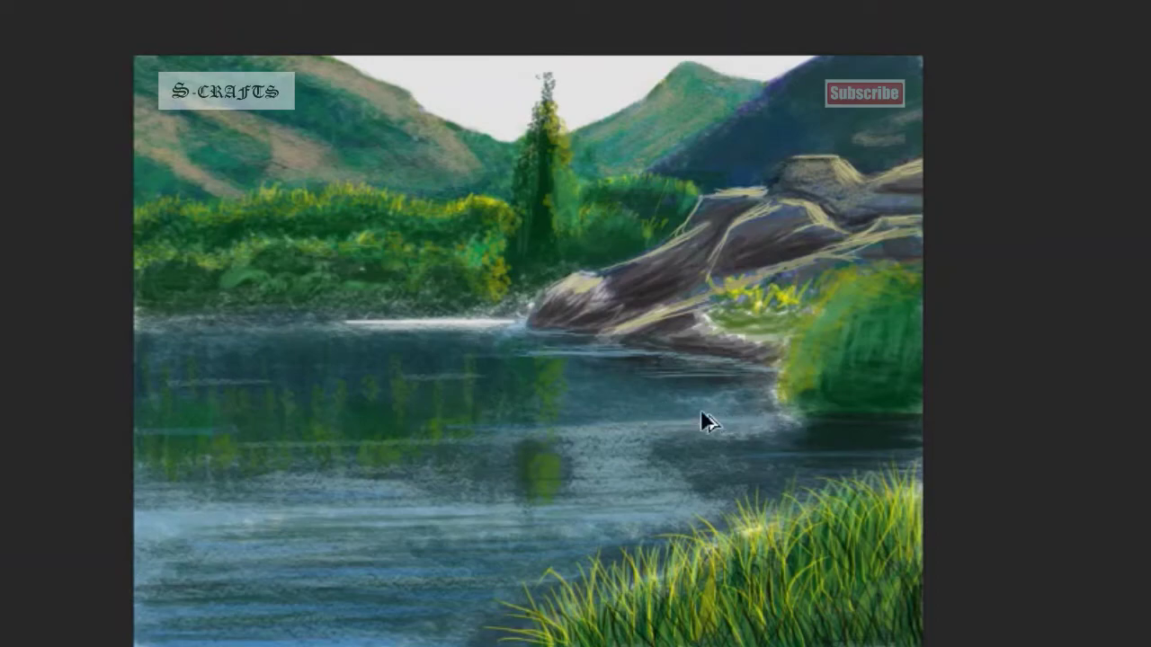
pyautogui.moveTo(791, 424); pyautogui.dragTo(666, 432)
pyautogui.moveTo(649, 353); pyautogui.dragTo(512, 362)
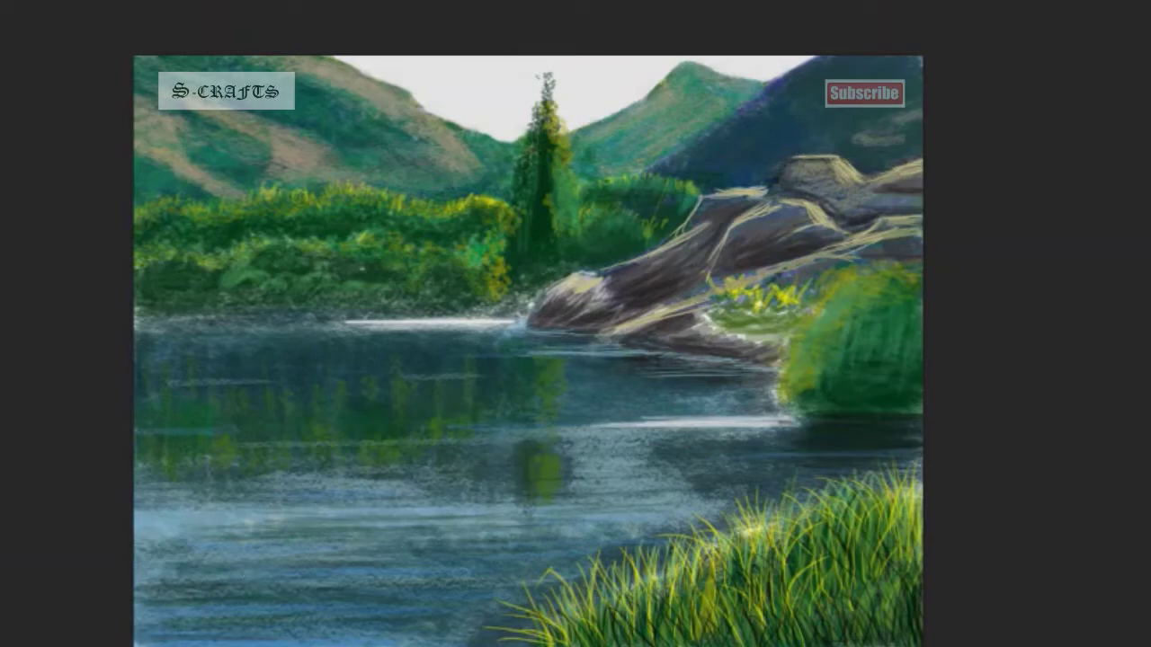
pyautogui.moveTo(529, 526)
pyautogui.mouseDown()
pyautogui.moveTo(206, 531)
pyautogui.moveTo(365, 560)
pyautogui.moveTo(642, 495)
pyautogui.moveTo(344, 549)
pyautogui.moveTo(148, 540)
pyautogui.mouseUp()
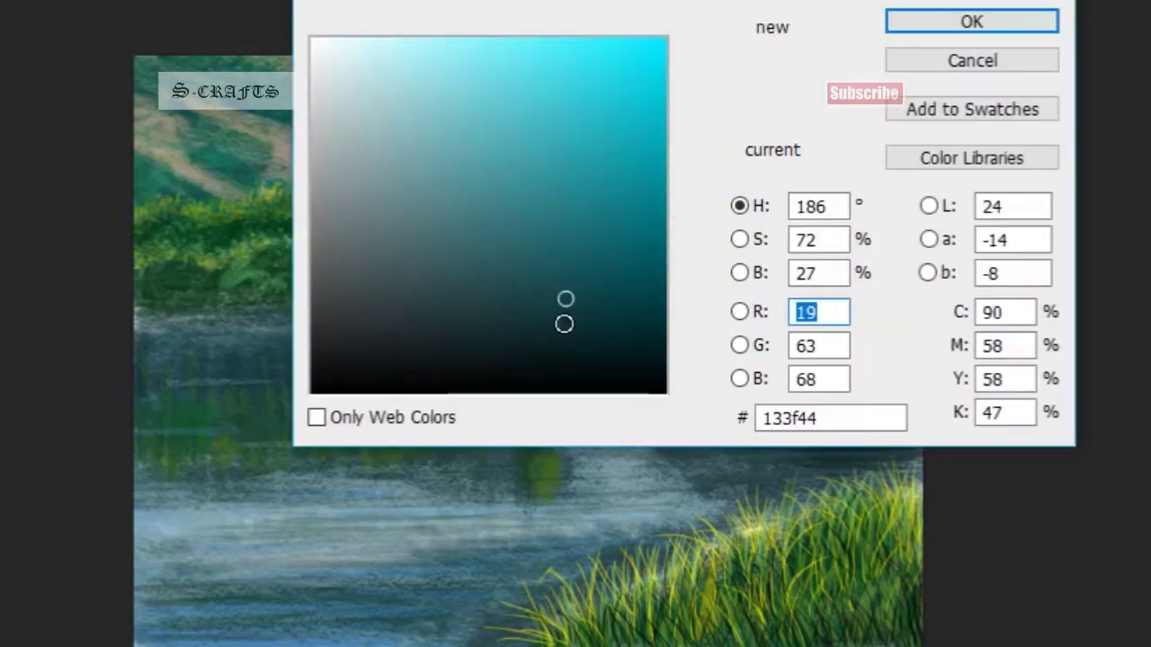
# - With a dark colour, darken the pine's reflection, its right side, and the left shoreline edge
pyautogui.click(503, 360)
pyautogui.press('Return')
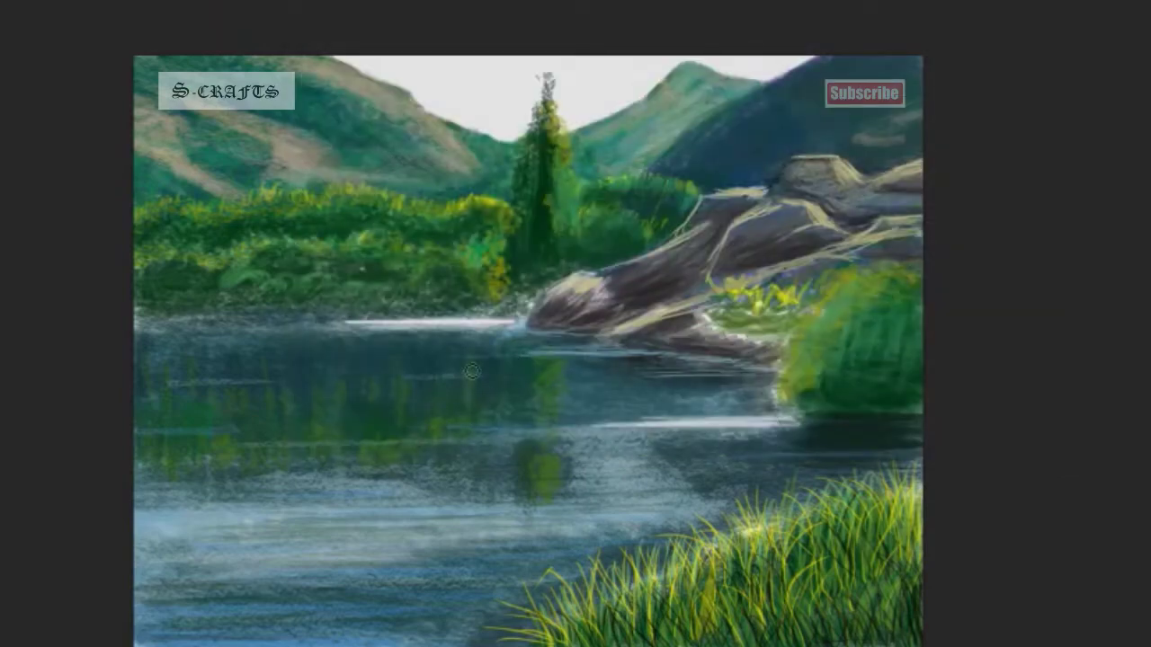
pyautogui.moveTo(520, 364); pyautogui.dragTo(518, 490)
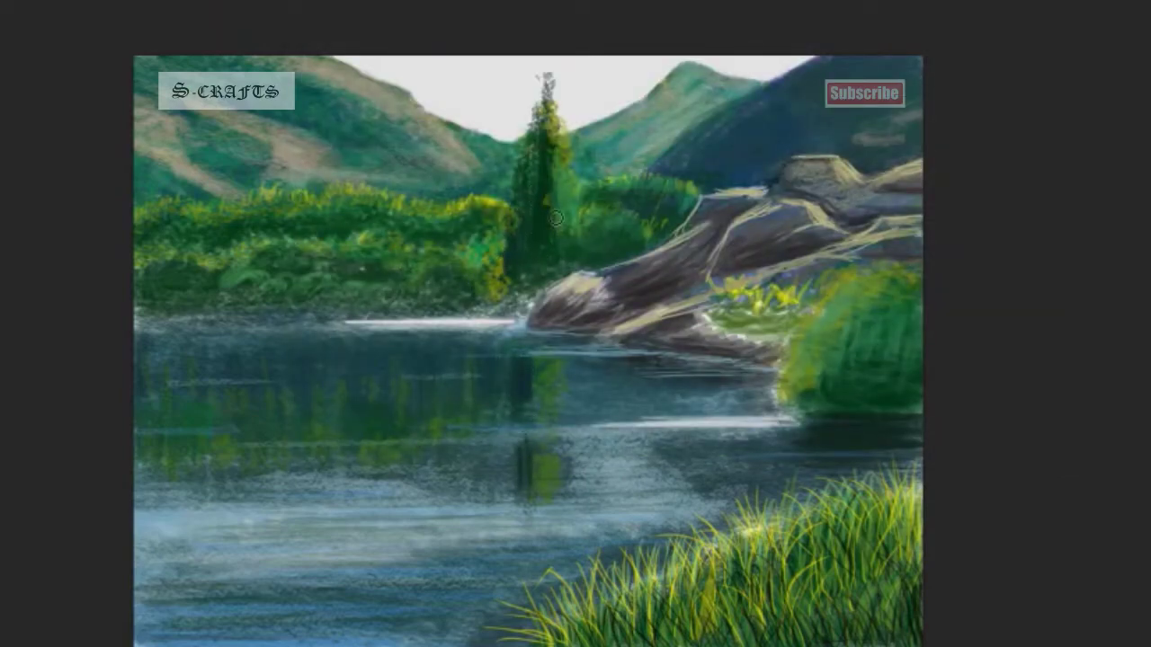
pyautogui.moveTo(551, 184); pyautogui.dragTo(559, 225)
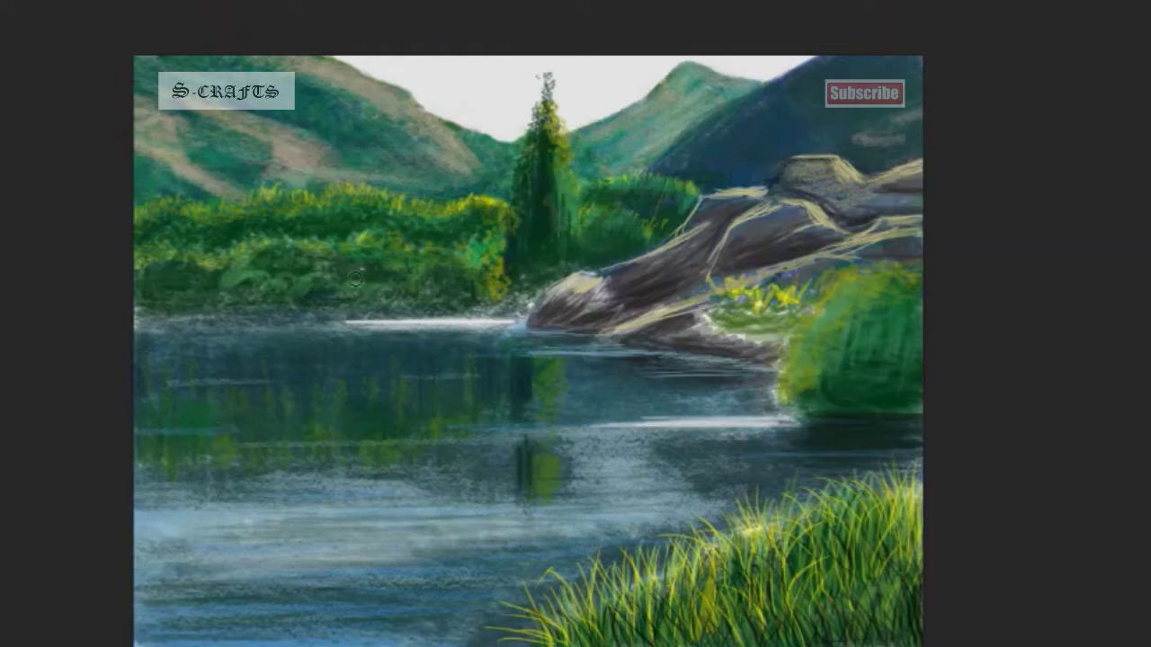
pyautogui.moveTo(148, 310)
pyautogui.mouseDown()
pyautogui.moveTo(467, 309)
pyautogui.moveTo(305, 319)
pyautogui.moveTo(272, 293)
pyautogui.mouseUp()
# - Enable brush Scattering and darken the shoreline strip beside the rock
pyautogui.press('F5')
pyautogui.click(783, 146)
pyautogui.press('F5')
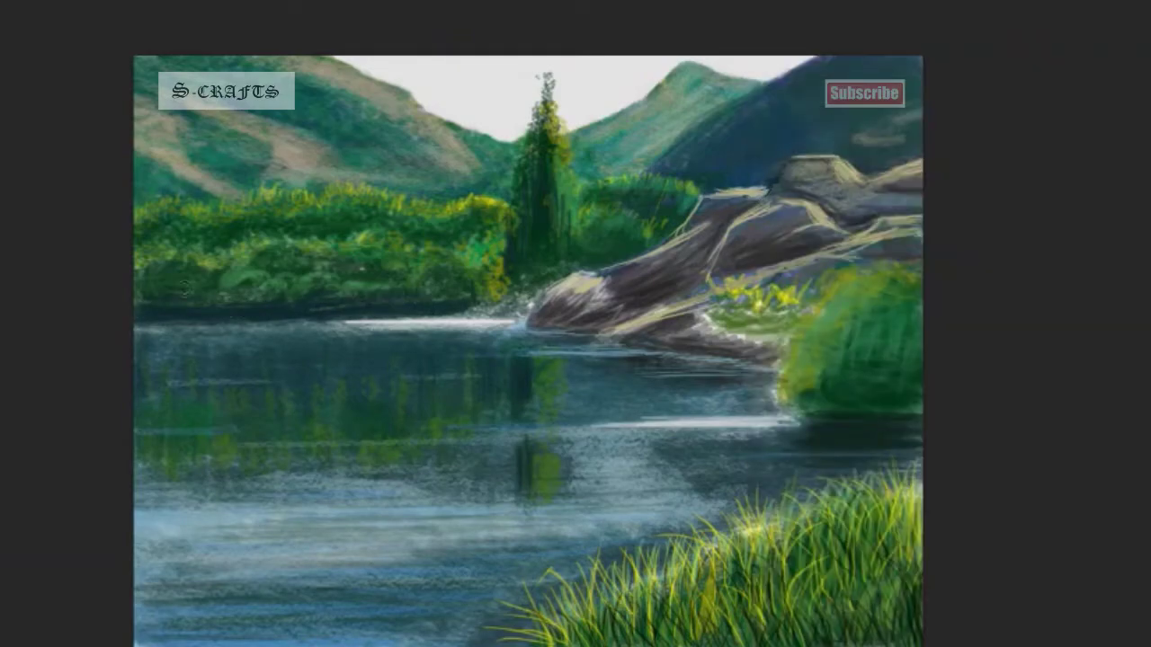
pyautogui.moveTo(414, 269)
pyautogui.mouseDown()
pyautogui.moveTo(436, 305)
pyautogui.moveTo(521, 301)
pyautogui.moveTo(563, 216)
pyautogui.moveTo(549, 194)
pyautogui.moveTo(496, 270)
pyautogui.moveTo(565, 258)
pyautogui.mouseUp()
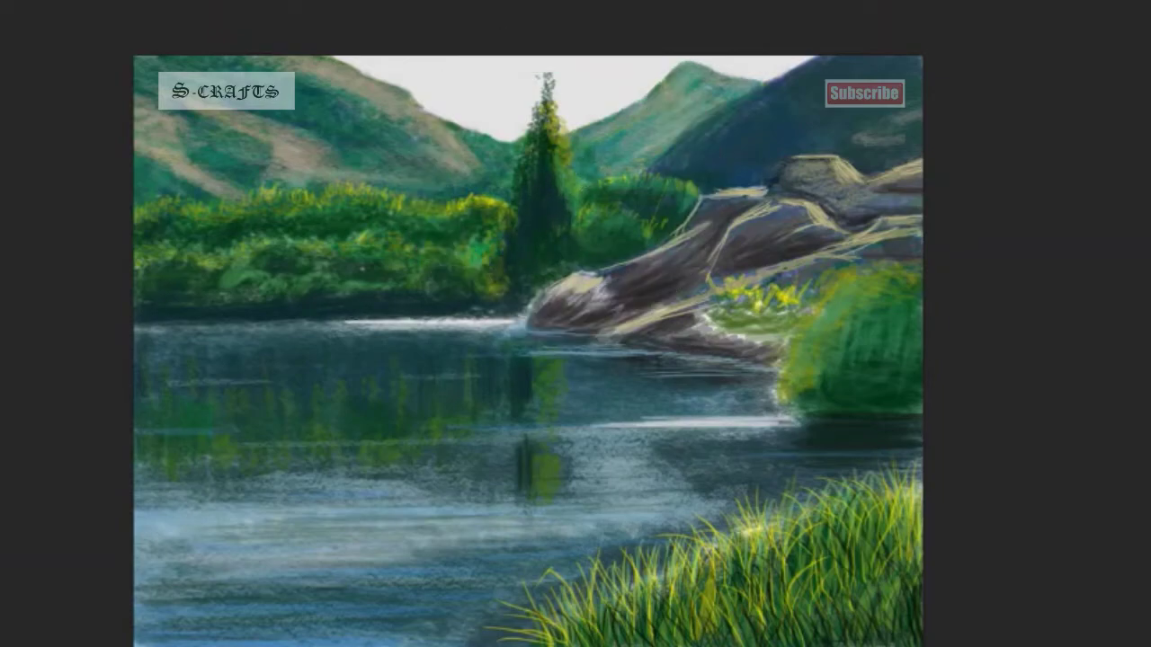
# - Add yellow-green highlights to the pine's right side and its reflection
pyautogui.moveTo(552, 126); pyautogui.dragTo(562, 238)
pyautogui.moveTo(562, 193)
pyautogui.mouseDown()
pyautogui.moveTo(575, 266)
pyautogui.moveTo(585, 260)
pyautogui.mouseUp()
pyautogui.moveTo(562, 157); pyautogui.dragTo(567, 274)
pyautogui.moveTo(552, 372)
pyautogui.mouseDown()
pyautogui.moveTo(552, 531)
pyautogui.moveTo(545, 459)
pyautogui.mouseUp()
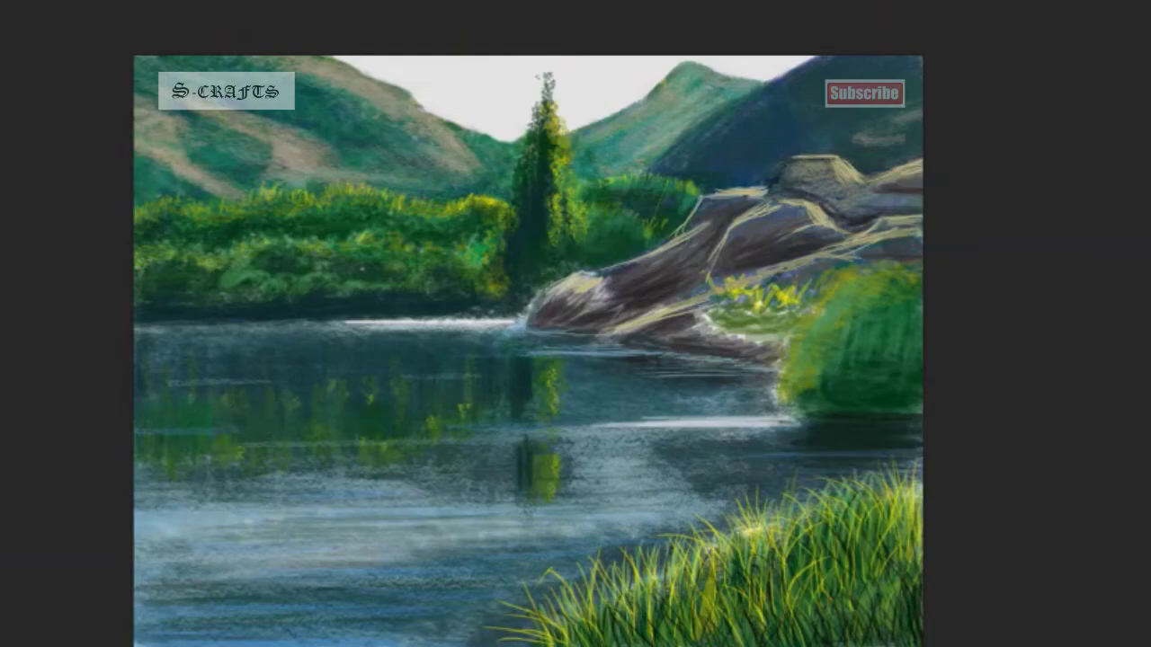
pyautogui.keyDown('alt'); pyautogui.click(860, 346); pyautogui.keyUp('alt')
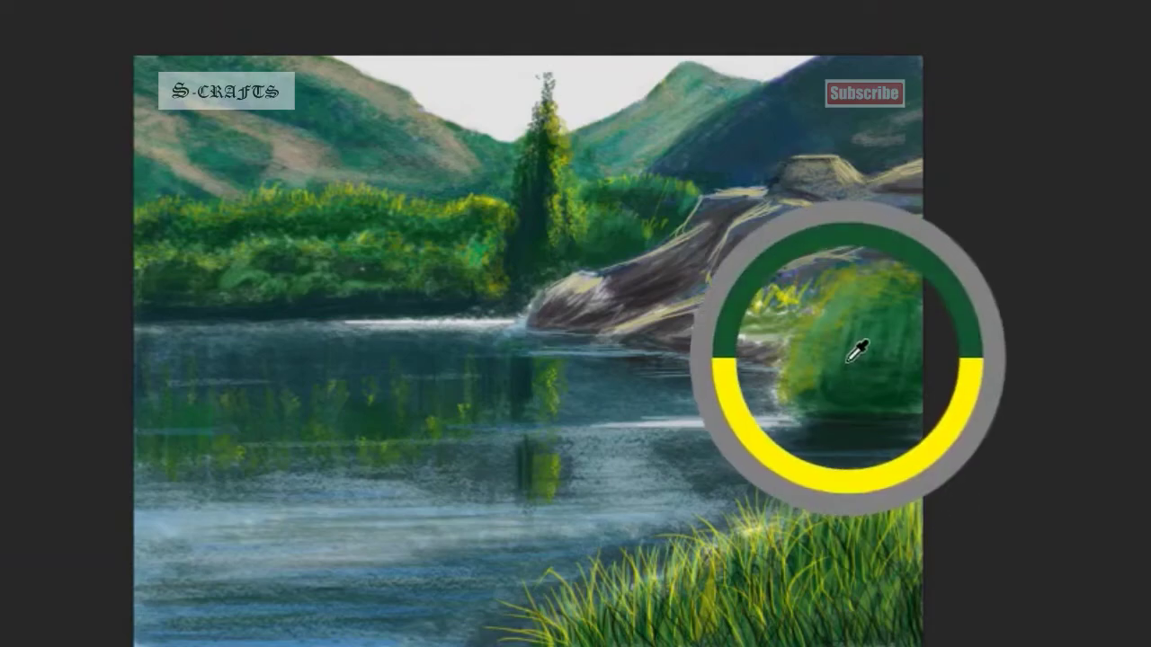
# - Dab green into the rock crevice and paint green foliage over the hillside beside the rock top
pyautogui.moveTo(865, 220)
pyautogui.mouseDown()
pyautogui.moveTo(845, 205)
pyautogui.moveTo(859, 211)
pyautogui.mouseUp()
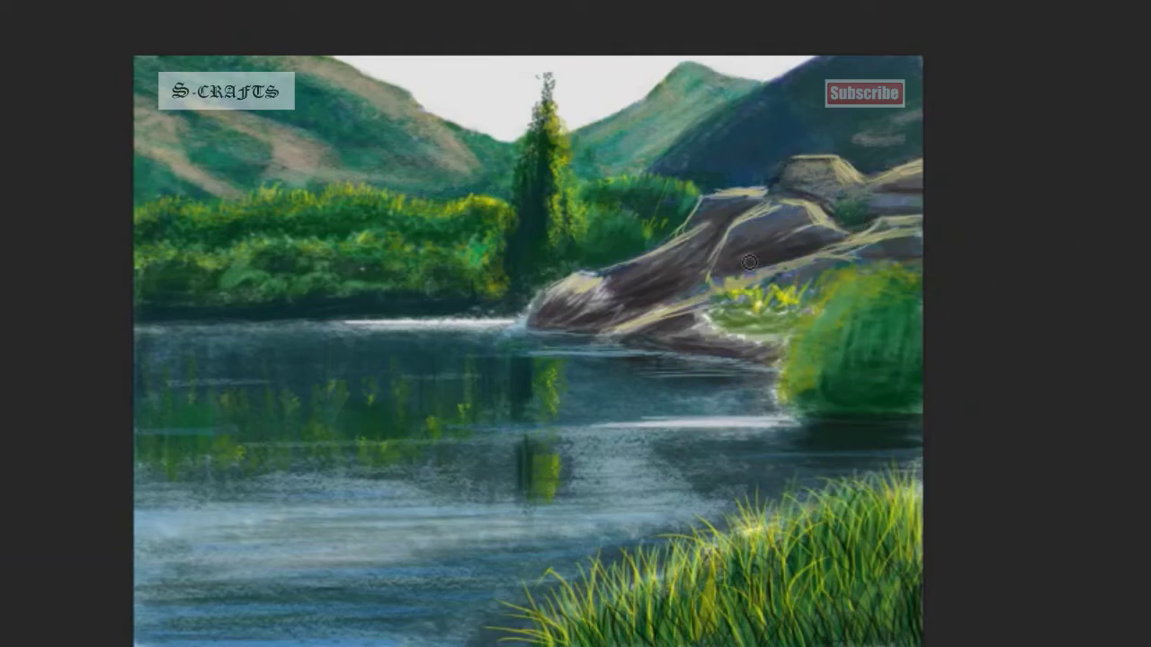
pyautogui.moveTo(861, 138)
pyautogui.mouseDown()
pyautogui.moveTo(899, 126)
pyautogui.moveTo(850, 175)
pyautogui.mouseUp()
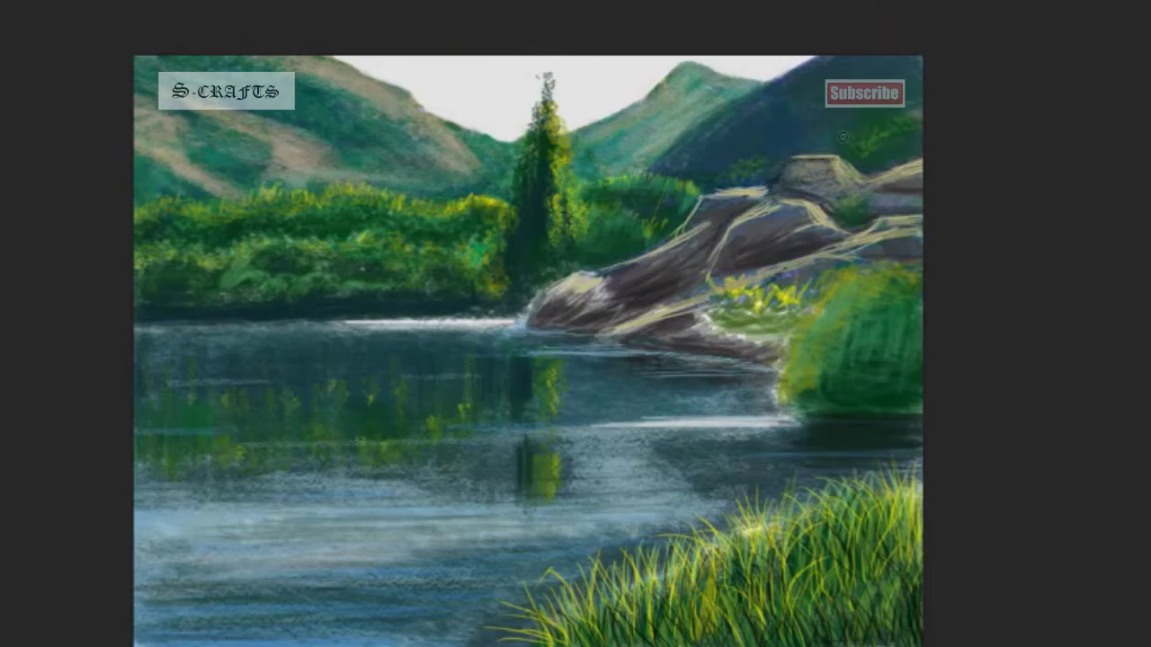
pyautogui.press('F5')
pyautogui.press('F5')
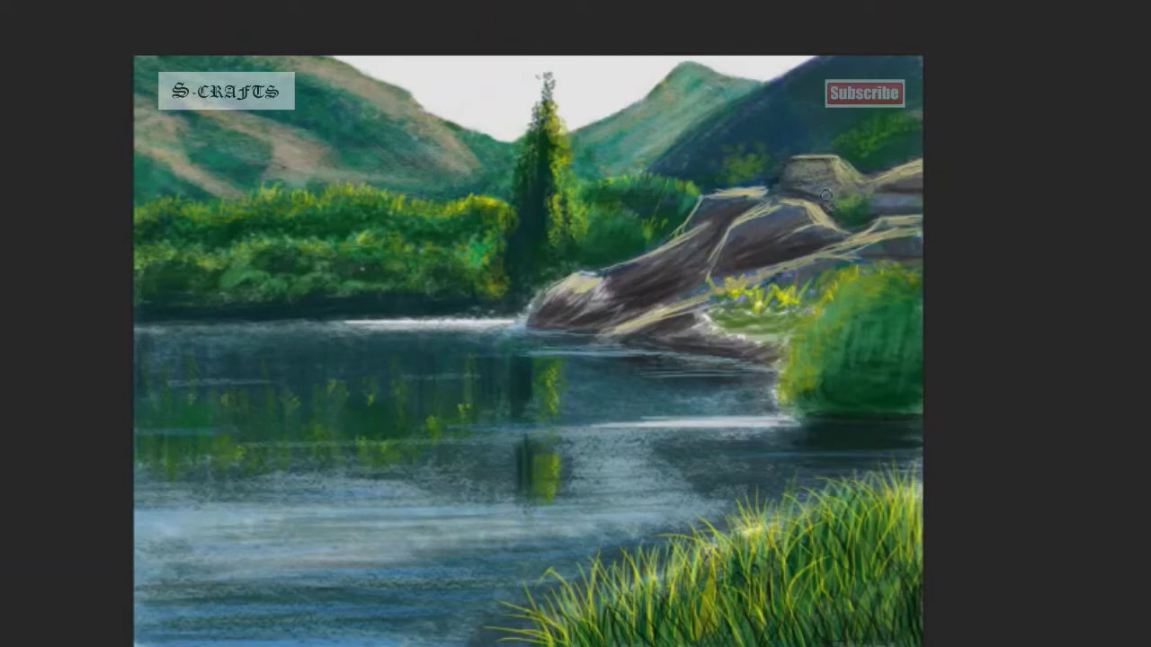
pyautogui.moveTo(717, 178); pyautogui.dragTo(733, 171)
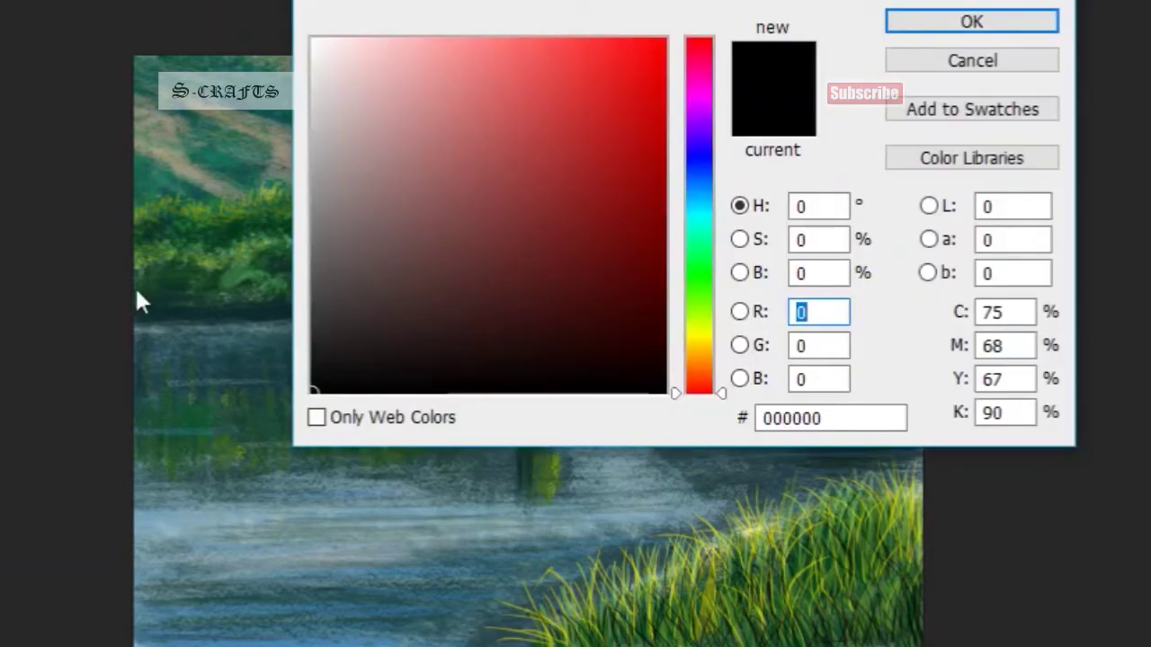
# - Set the foreground to dark green 0c211a and shade the rock base and middle
pyautogui.press('Escape')
pyautogui.keyDown('alt'); pyautogui.click(899, 142); pyautogui.keyUp('alt')
pyautogui.click(926, 27)
pyautogui.click(539, 345)
pyautogui.click(909, 27)
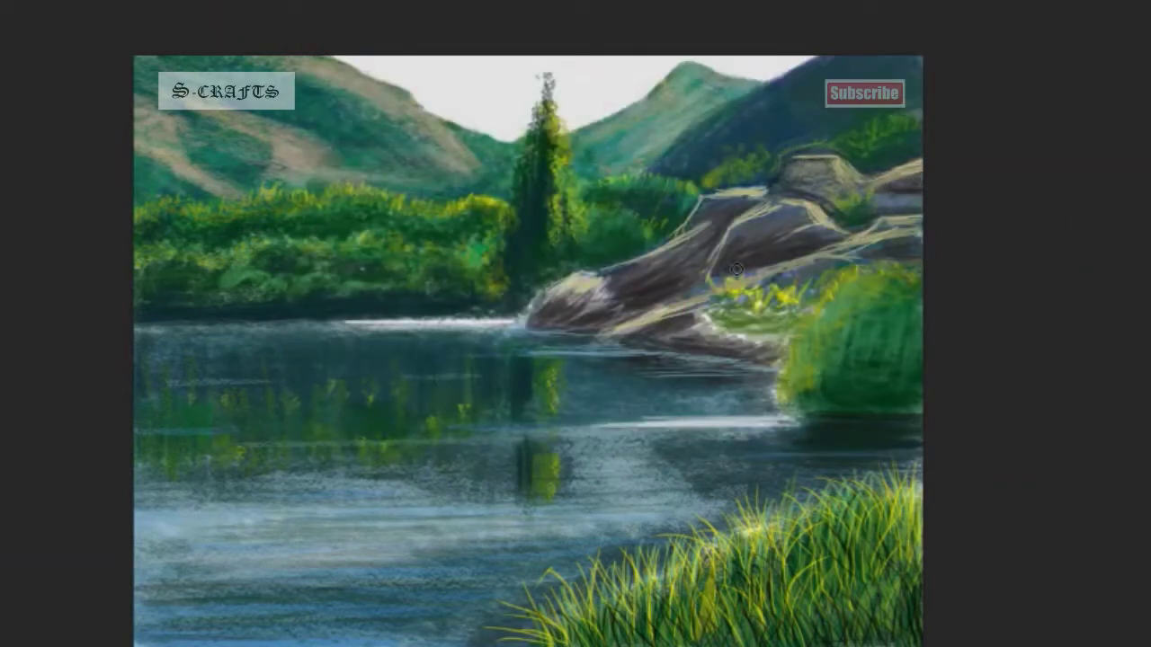
pyautogui.moveTo(665, 329); pyautogui.dragTo(549, 328)
pyautogui.moveTo(706, 257); pyautogui.dragTo(665, 261)
pyautogui.moveTo(723, 216)
pyautogui.mouseDown()
pyautogui.moveTo(755, 228)
pyautogui.moveTo(796, 184)
pyautogui.moveTo(922, 211)
pyautogui.mouseUp()
# - Darken the right-side bush with repeated dark green strokes
pyautogui.moveTo(899, 315); pyautogui.dragTo(863, 382)
pyautogui.moveTo(913, 332); pyautogui.dragTo(863, 395)
pyautogui.moveTo(908, 310); pyautogui.dragTo(872, 355)
pyautogui.moveTo(929, 293)
pyautogui.mouseDown()
pyautogui.moveTo(929, 329)
pyautogui.moveTo(899, 380)
pyautogui.mouseUp()
pyautogui.moveTo(922, 324)
pyautogui.mouseDown()
pyautogui.moveTo(925, 360)
pyautogui.moveTo(895, 363)
pyautogui.mouseUp()
pyautogui.moveTo(922, 297)
pyautogui.mouseDown()
pyautogui.moveTo(886, 342)
pyautogui.moveTo(867, 324)
pyautogui.mouseUp()
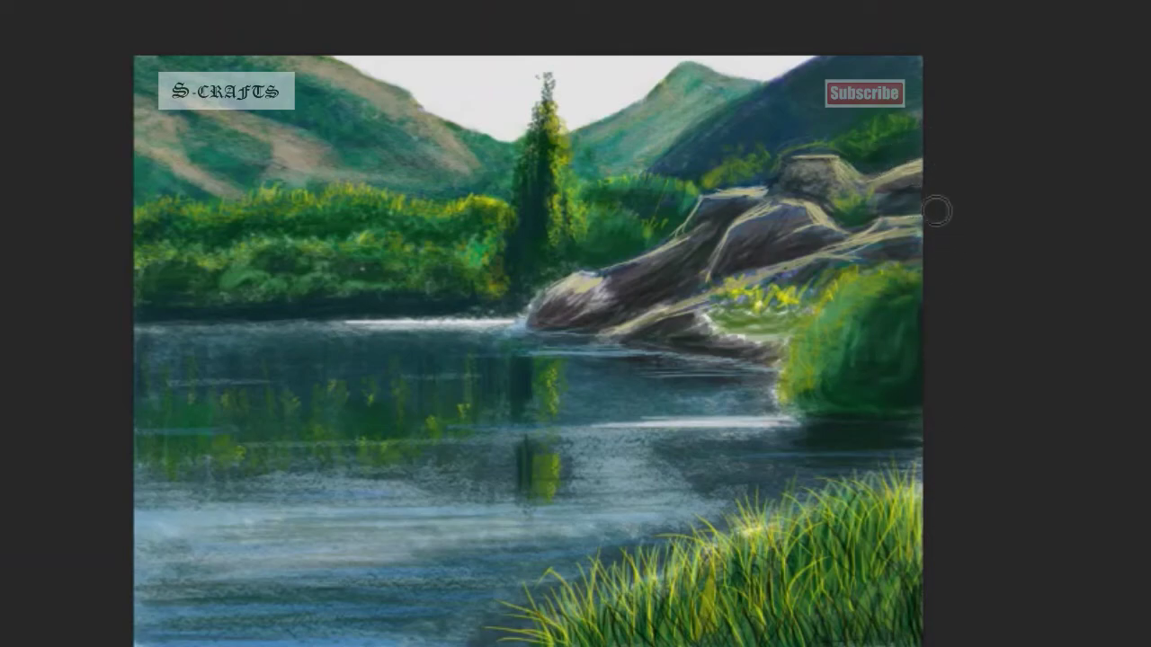
# - Deepen shadows on the rock's left end, left reflection, foreground grass base and rock base
pyautogui.moveTo(612, 269); pyautogui.dragTo(567, 305)
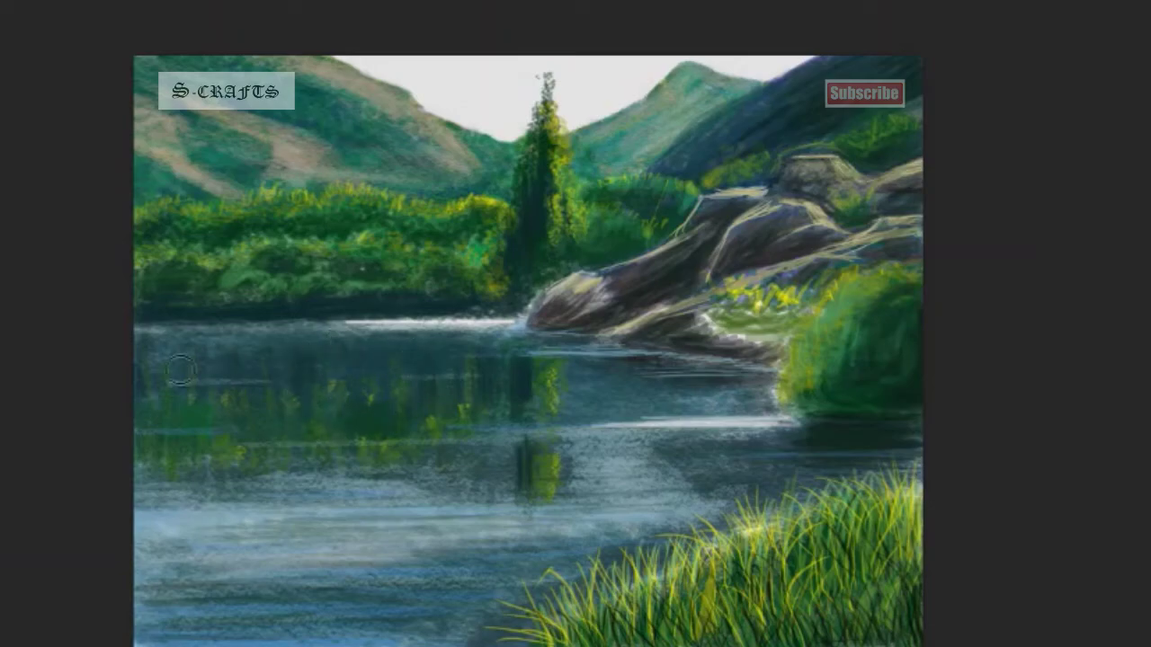
pyautogui.moveTo(148, 360)
pyautogui.mouseDown()
pyautogui.moveTo(190, 346)
pyautogui.moveTo(184, 359)
pyautogui.mouseUp()
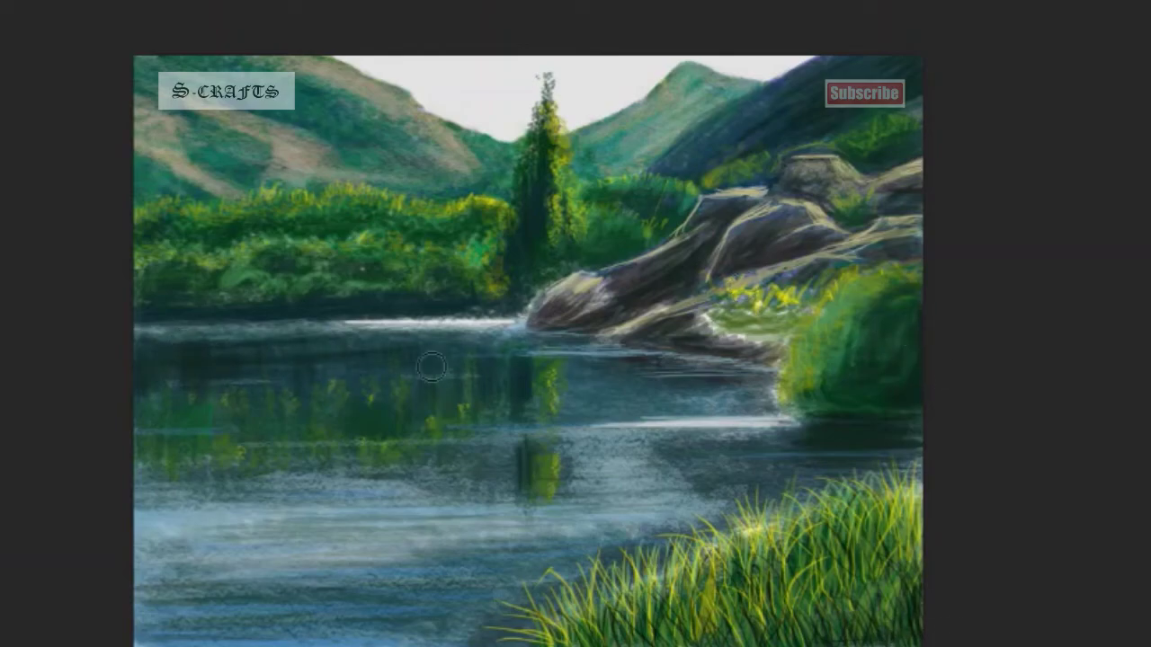
pyautogui.moveTo(868, 620); pyautogui.dragTo(850, 634)
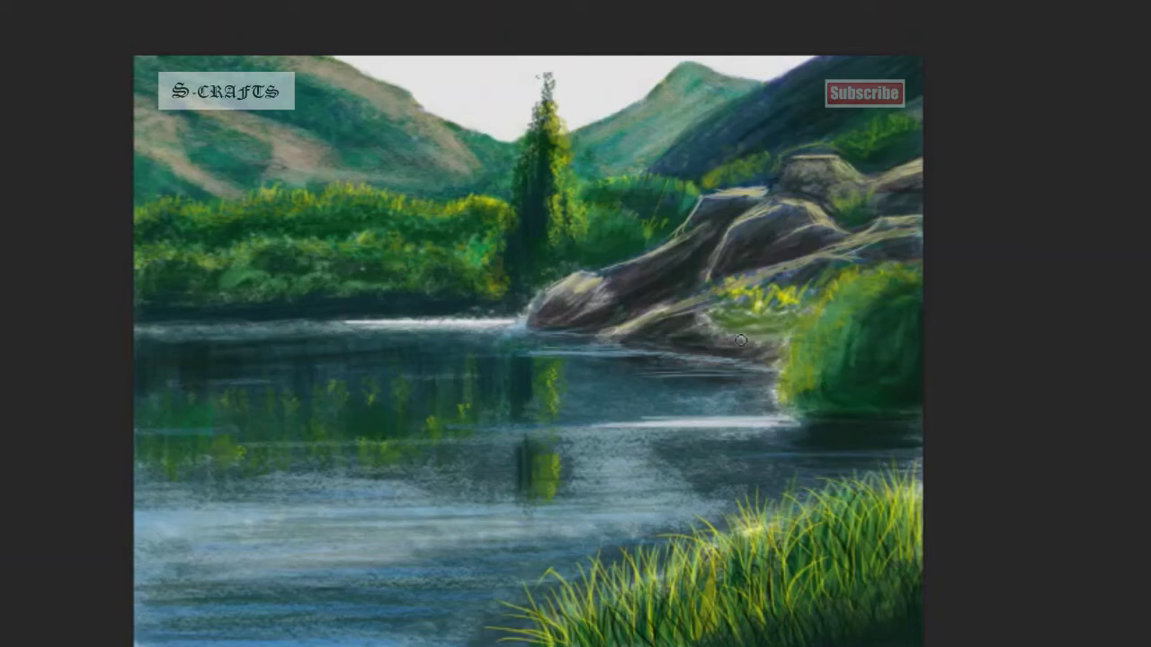
pyautogui.moveTo(711, 324)
pyautogui.mouseDown()
pyautogui.moveTo(751, 345)
pyautogui.moveTo(706, 342)
pyautogui.mouseUp()
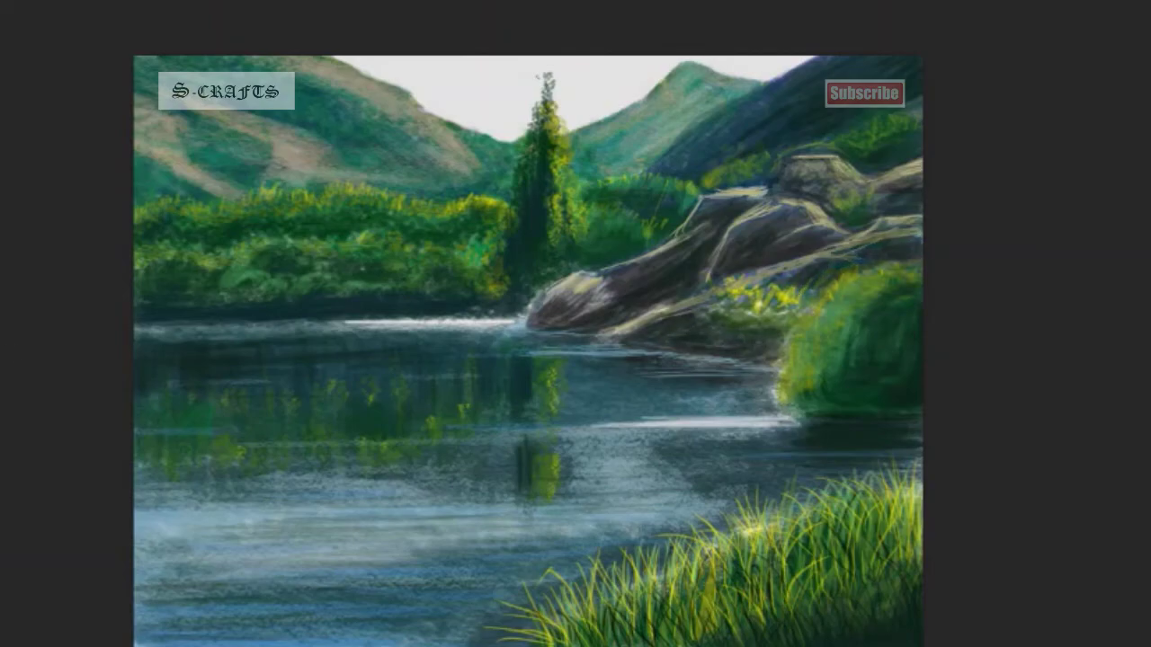
# - Switch the paint colour to near-black green 040f0c and deepen the right rock's shadow and crevice
pyautogui.click(10, 351)
pyautogui.click(561, 373)
pyautogui.click(954, 40)
pyautogui.press('Return')
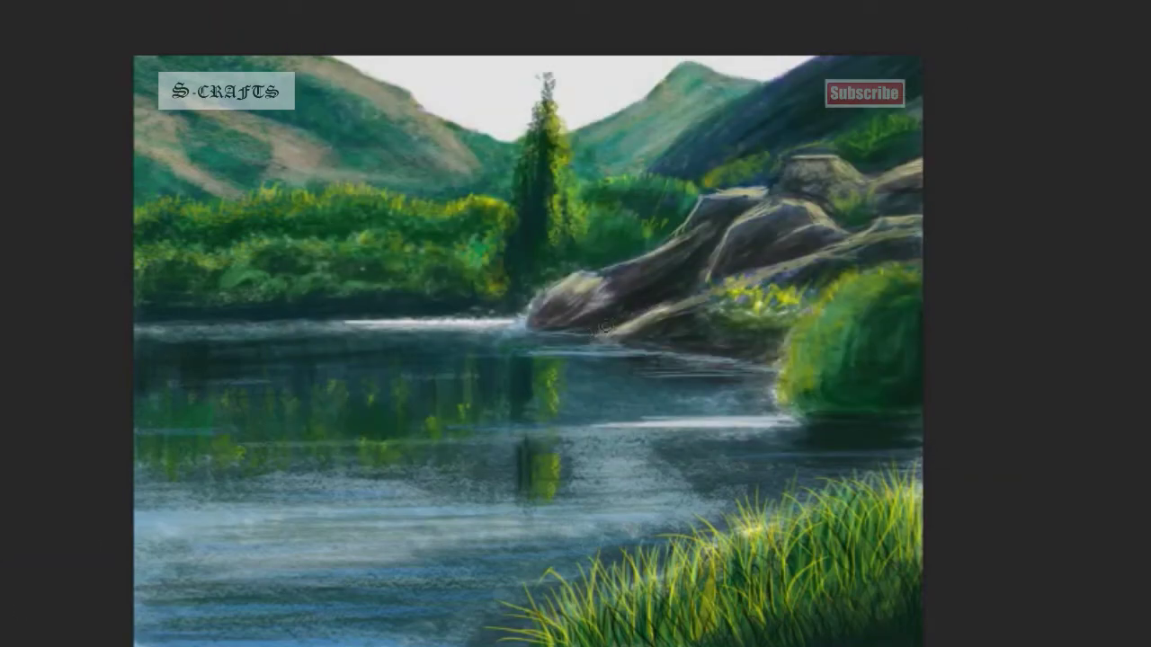
pyautogui.moveTo(746, 270); pyautogui.dragTo(821, 284)
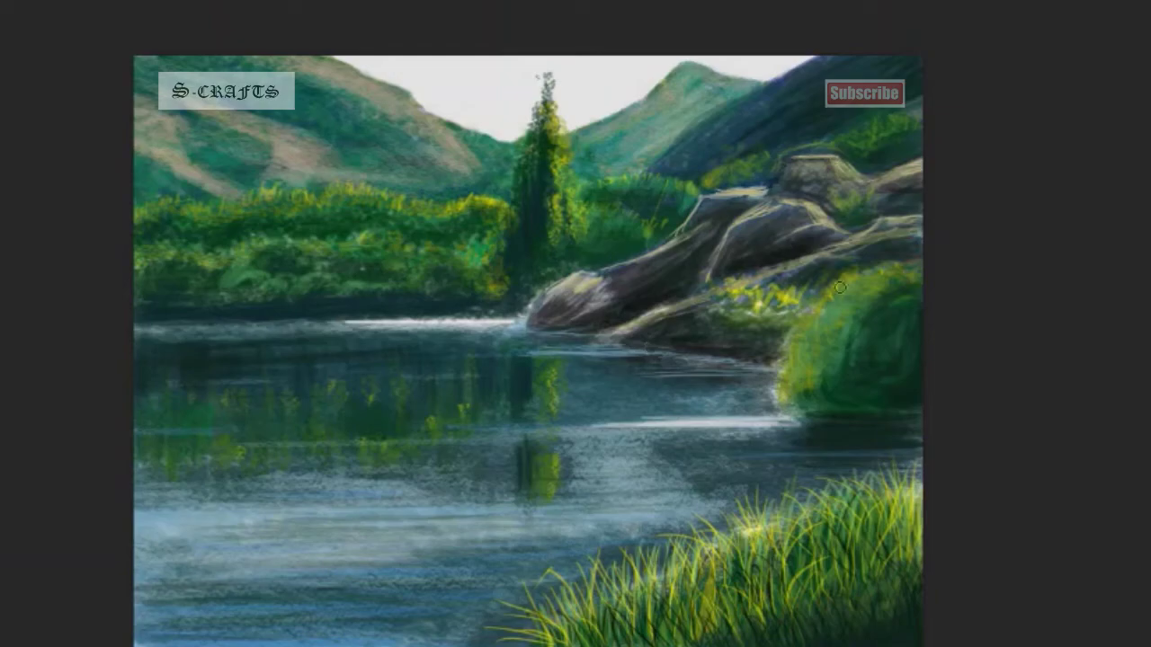
pyautogui.moveTo(735, 218); pyautogui.dragTo(704, 240)
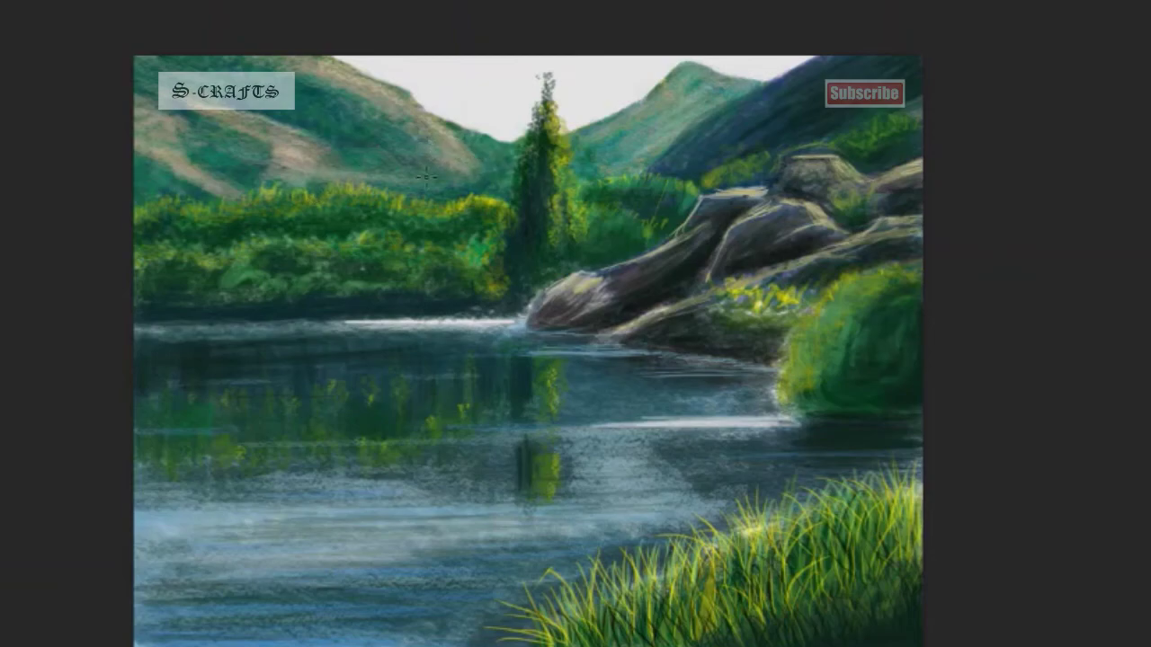
# - Brighten the rock's left, upper-left and base slopes with lighter strokes; undo a trial signature stroke
pyautogui.moveTo(668, 273); pyautogui.dragTo(642, 269)
pyautogui.moveTo(763, 223); pyautogui.dragTo(797, 216)
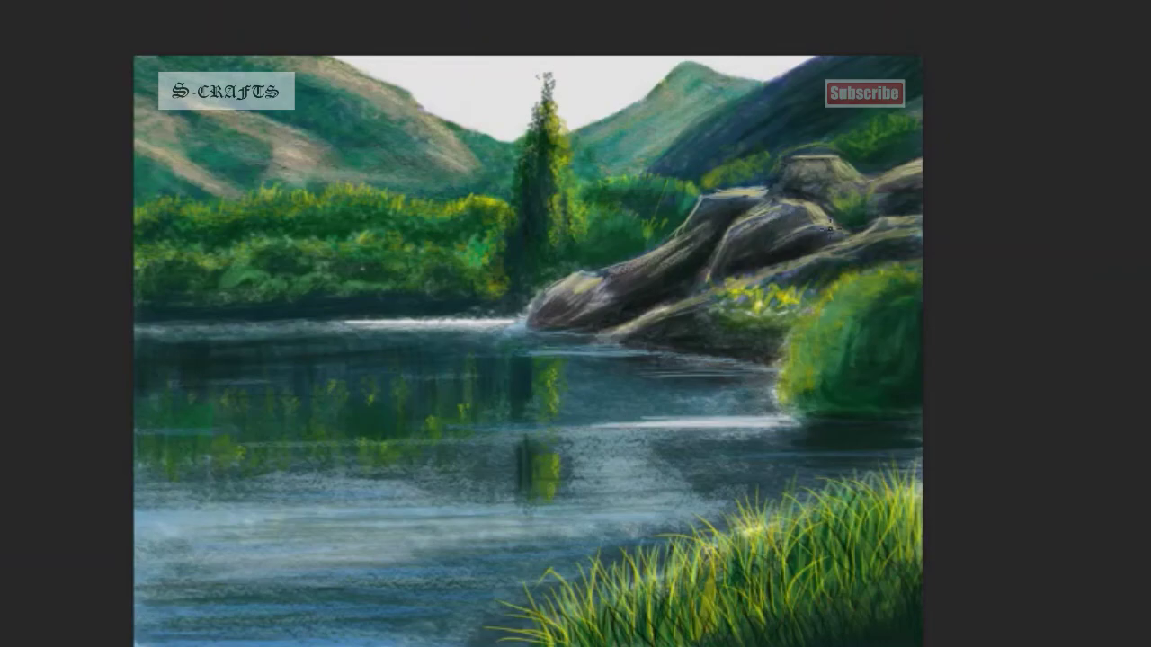
pyautogui.moveTo(620, 259); pyautogui.dragTo(688, 232)
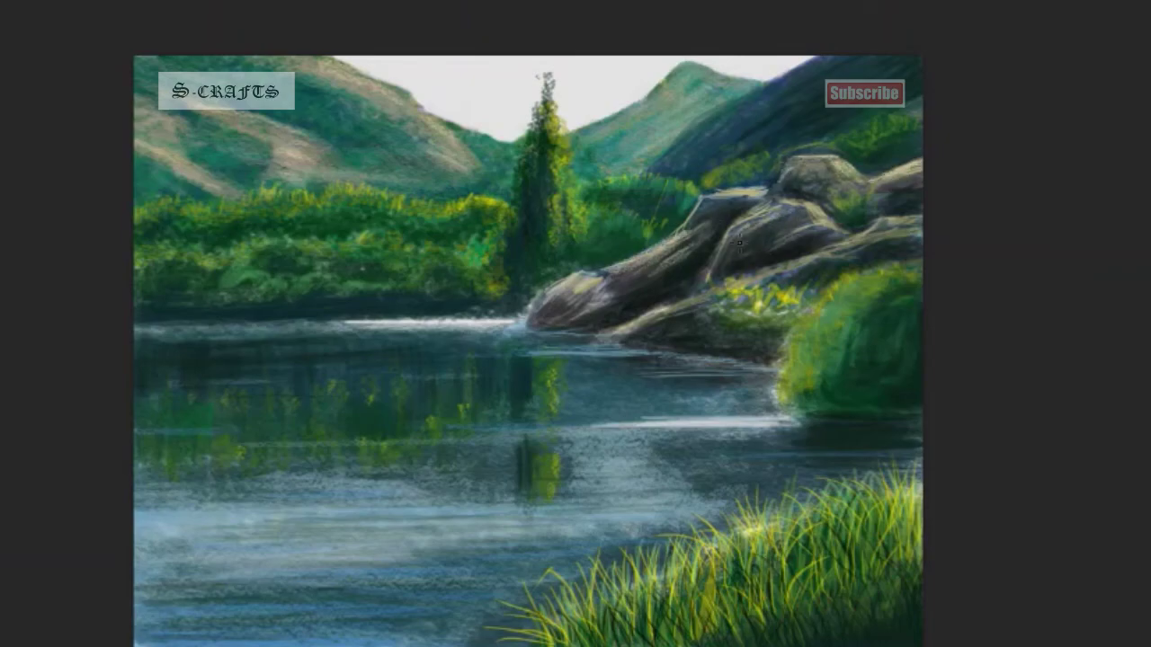
pyautogui.moveTo(619, 331); pyautogui.dragTo(664, 305)
pyautogui.moveTo(526, 313)
pyautogui.mouseDown()
pyautogui.moveTo(575, 274)
pyautogui.moveTo(651, 276)
pyautogui.mouseUp()
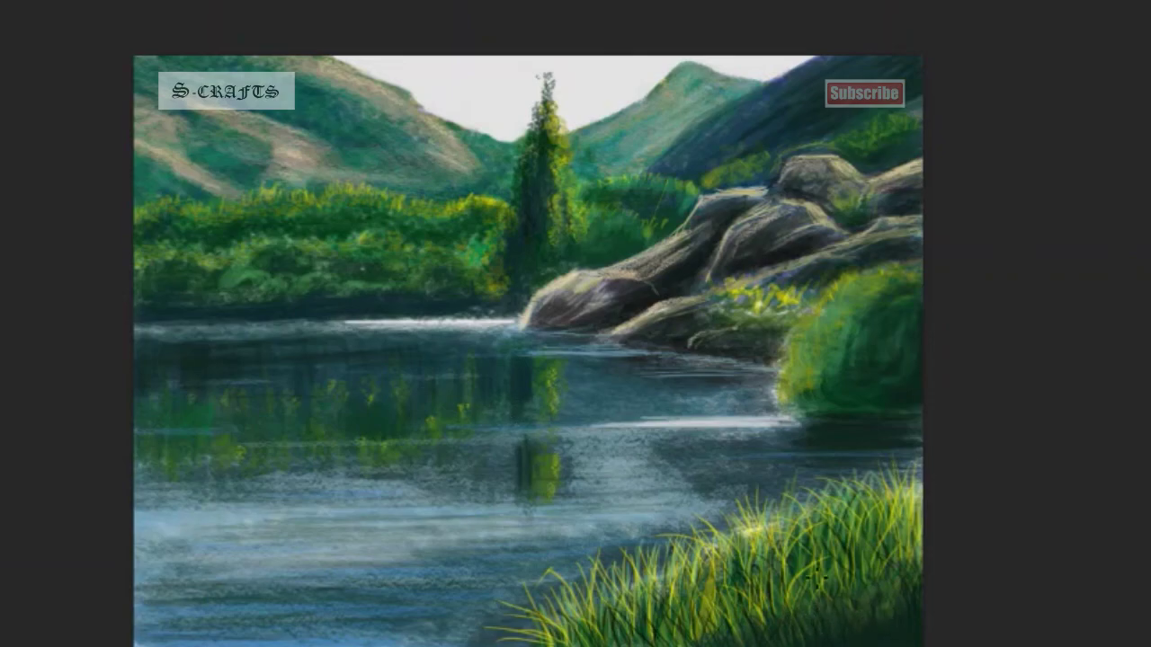
pyautogui.moveTo(832, 620); pyautogui.dragTo(868, 600)
pyautogui.hotkey('ctrl', 'z')
pyautogui.hotkey('ctrl', 'z')
pyautogui.hotkey('ctrl', 'z')
pyautogui.hotkey('ctrl', 'z')
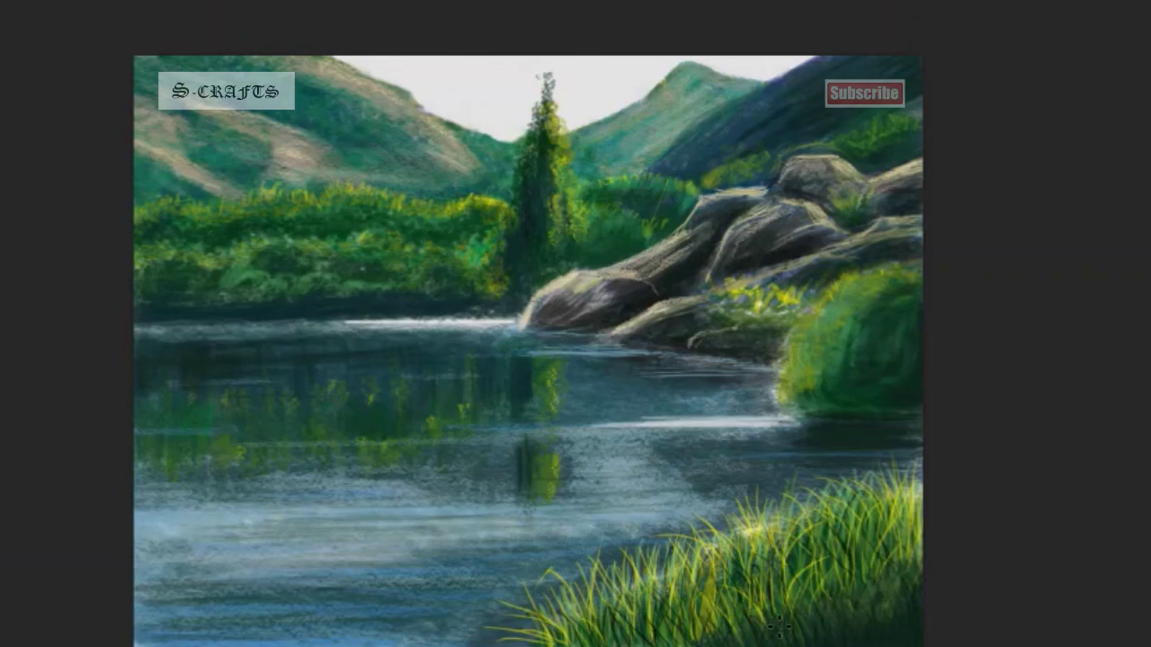